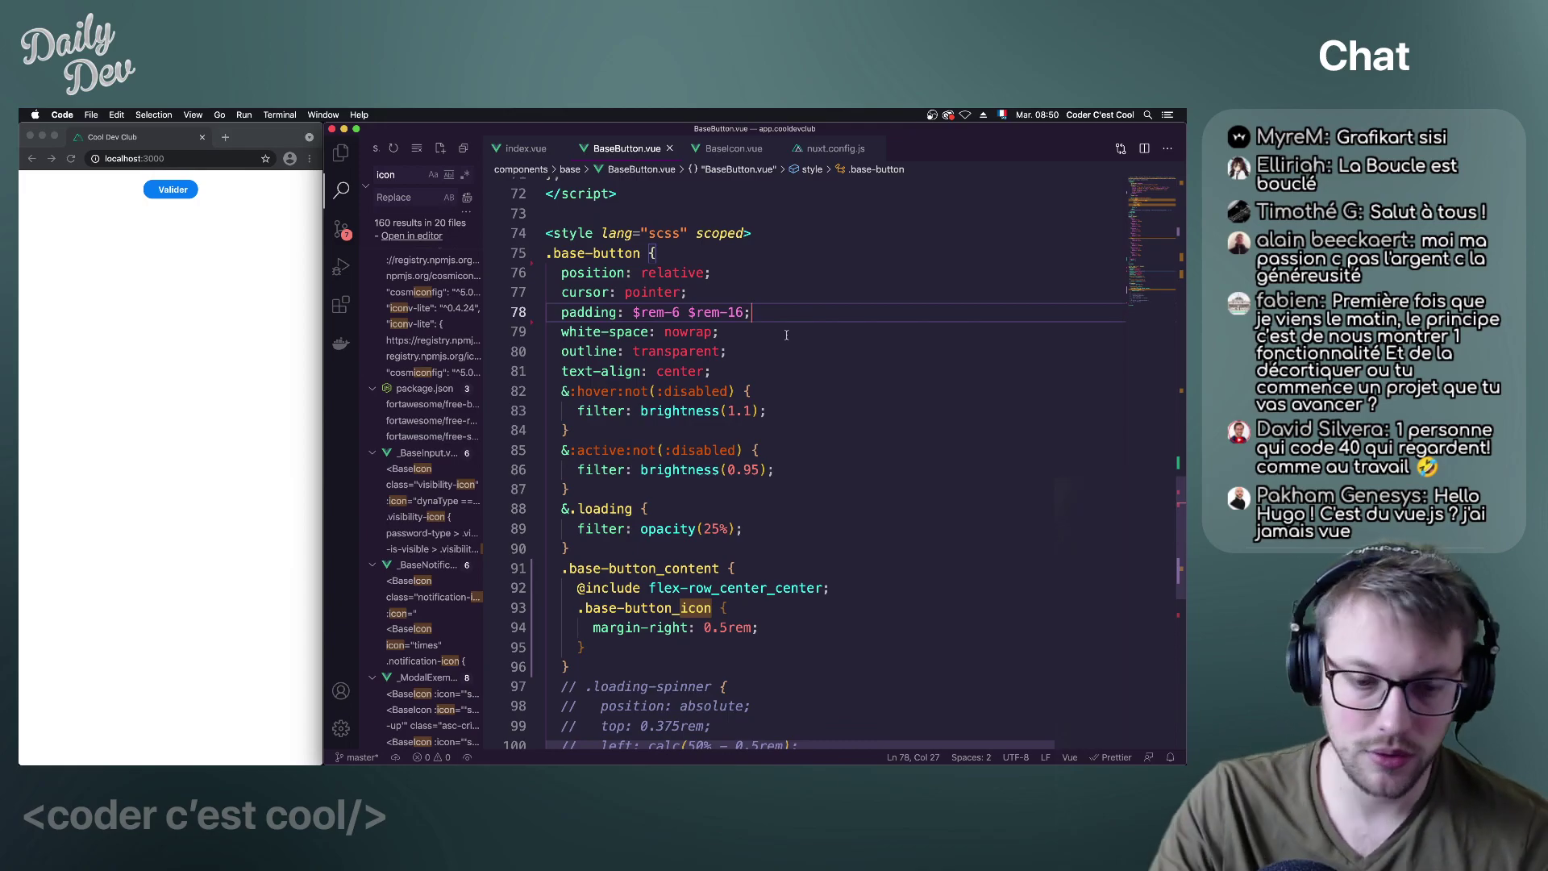
Switch to Adobe XD and open the recent file "CDC - Maquettes Master".
{"action": "mouse_move", "coordinate": [677, 754]}
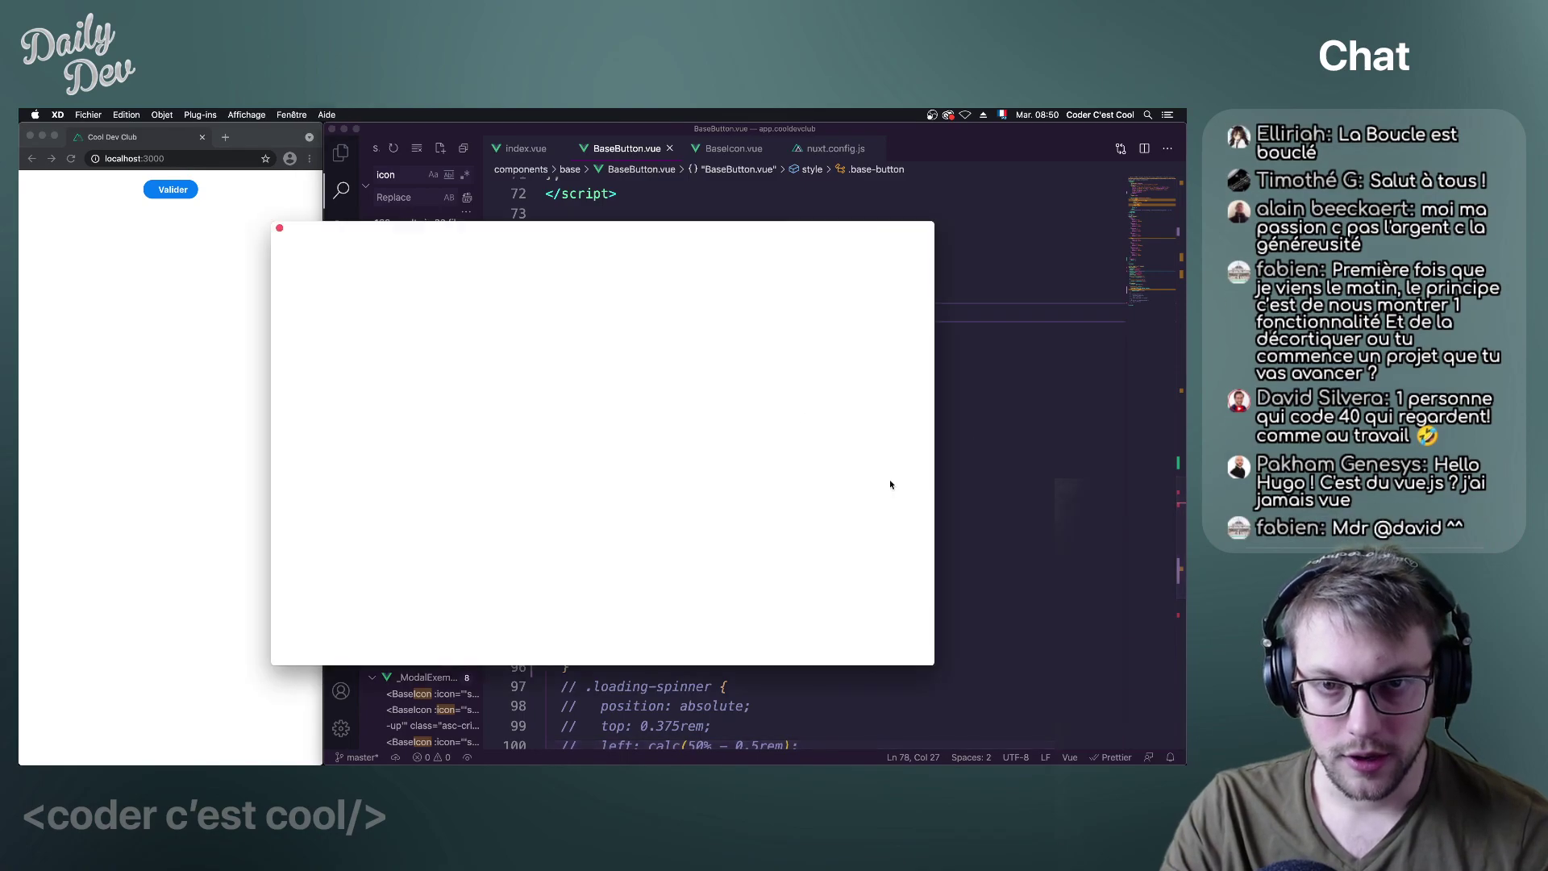
{"action": "left_click", "coordinate": [88, 115]}
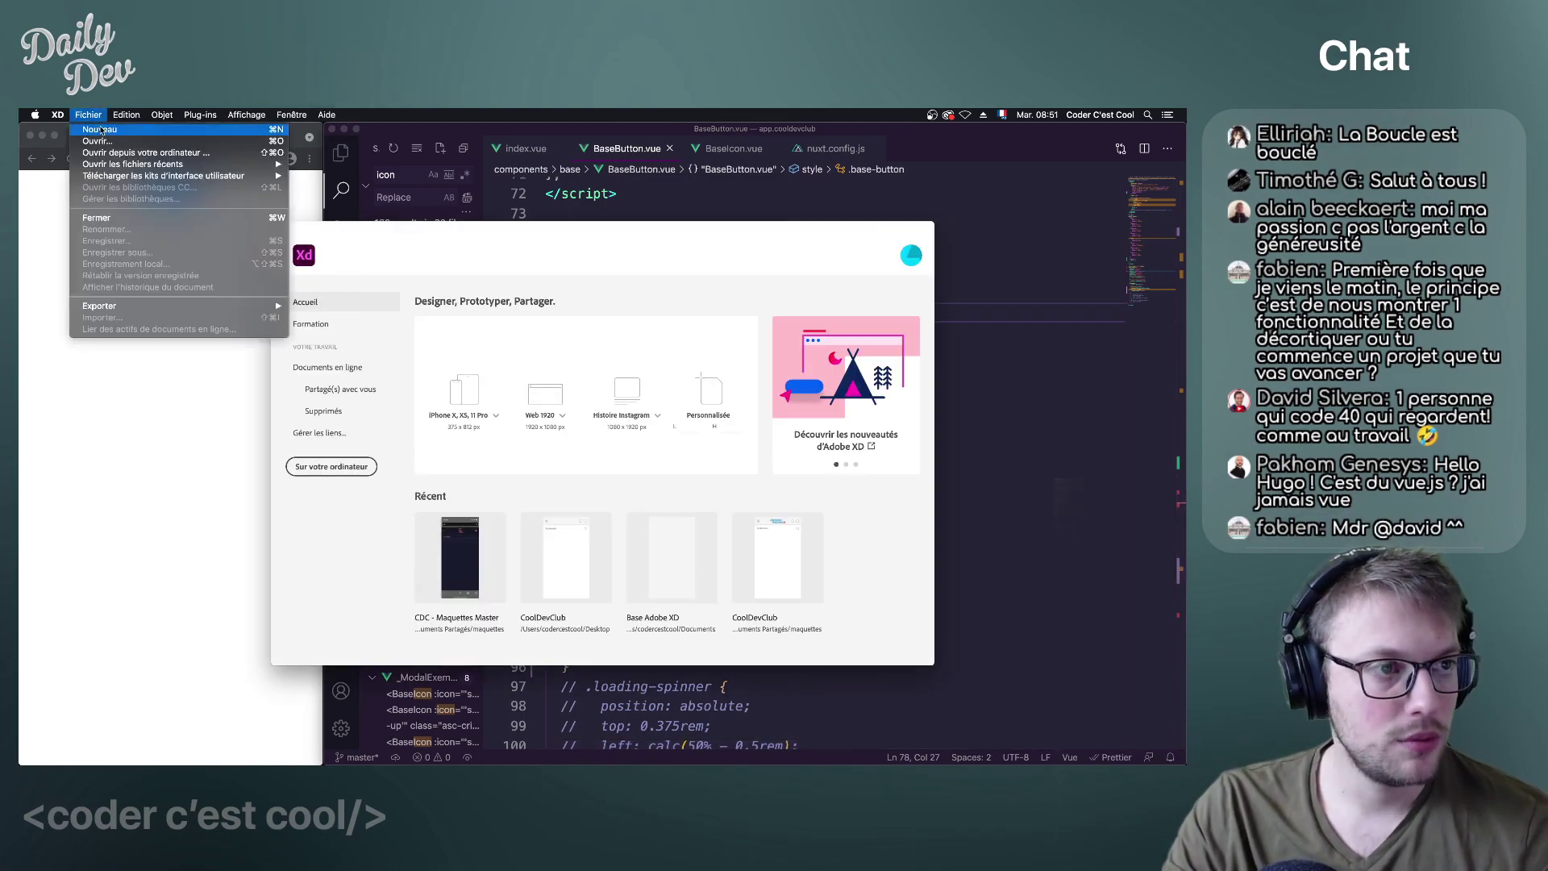
{"action": "mouse_move", "coordinate": [240, 175]}
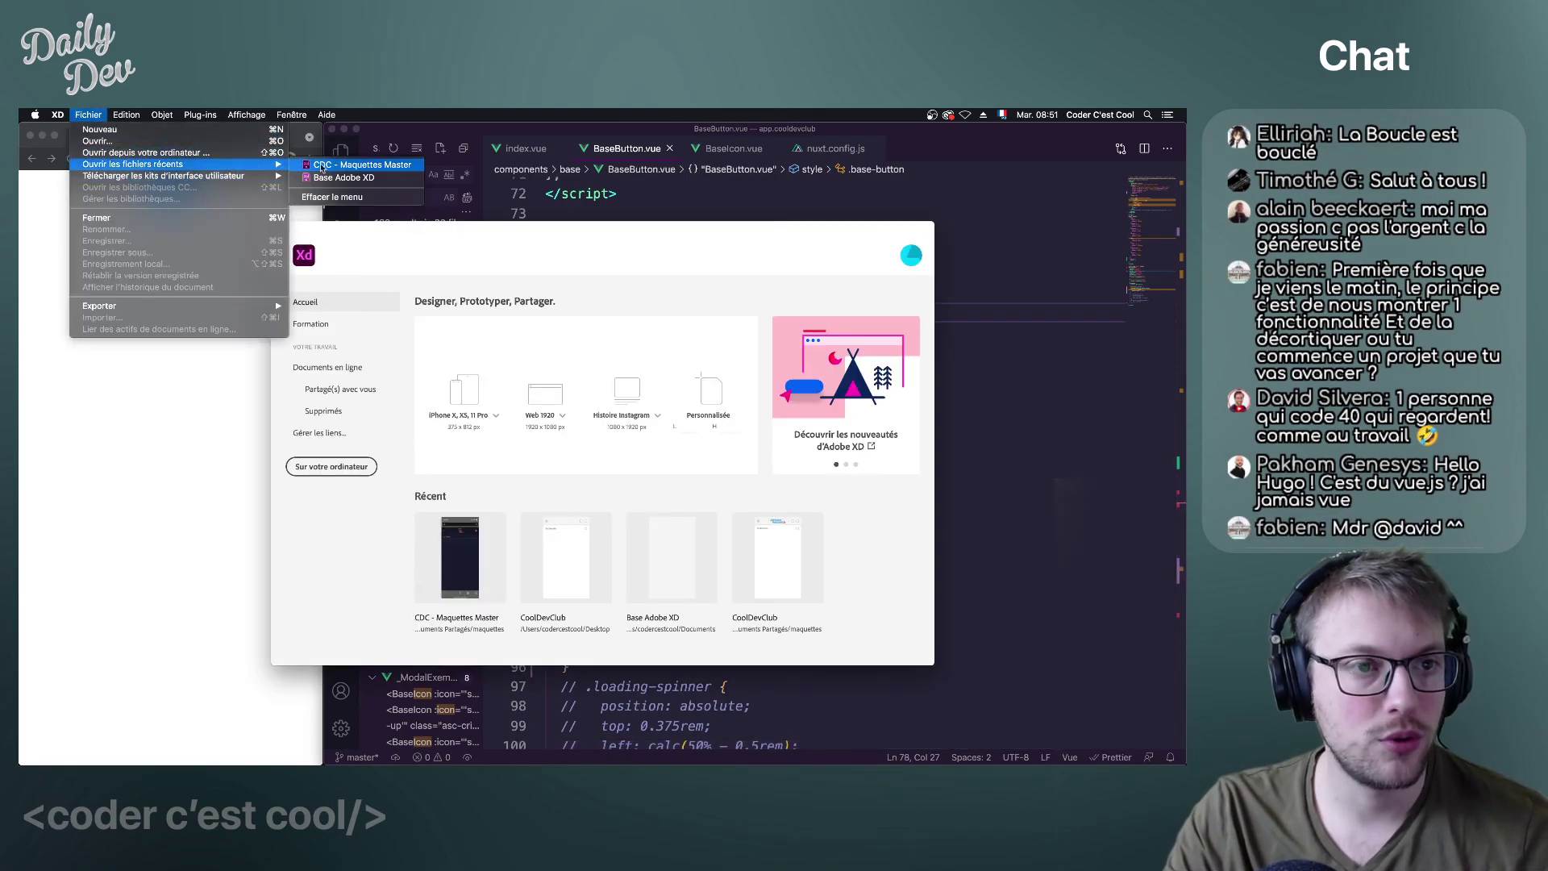
{"action": "left_click", "coordinate": [511, 293]}
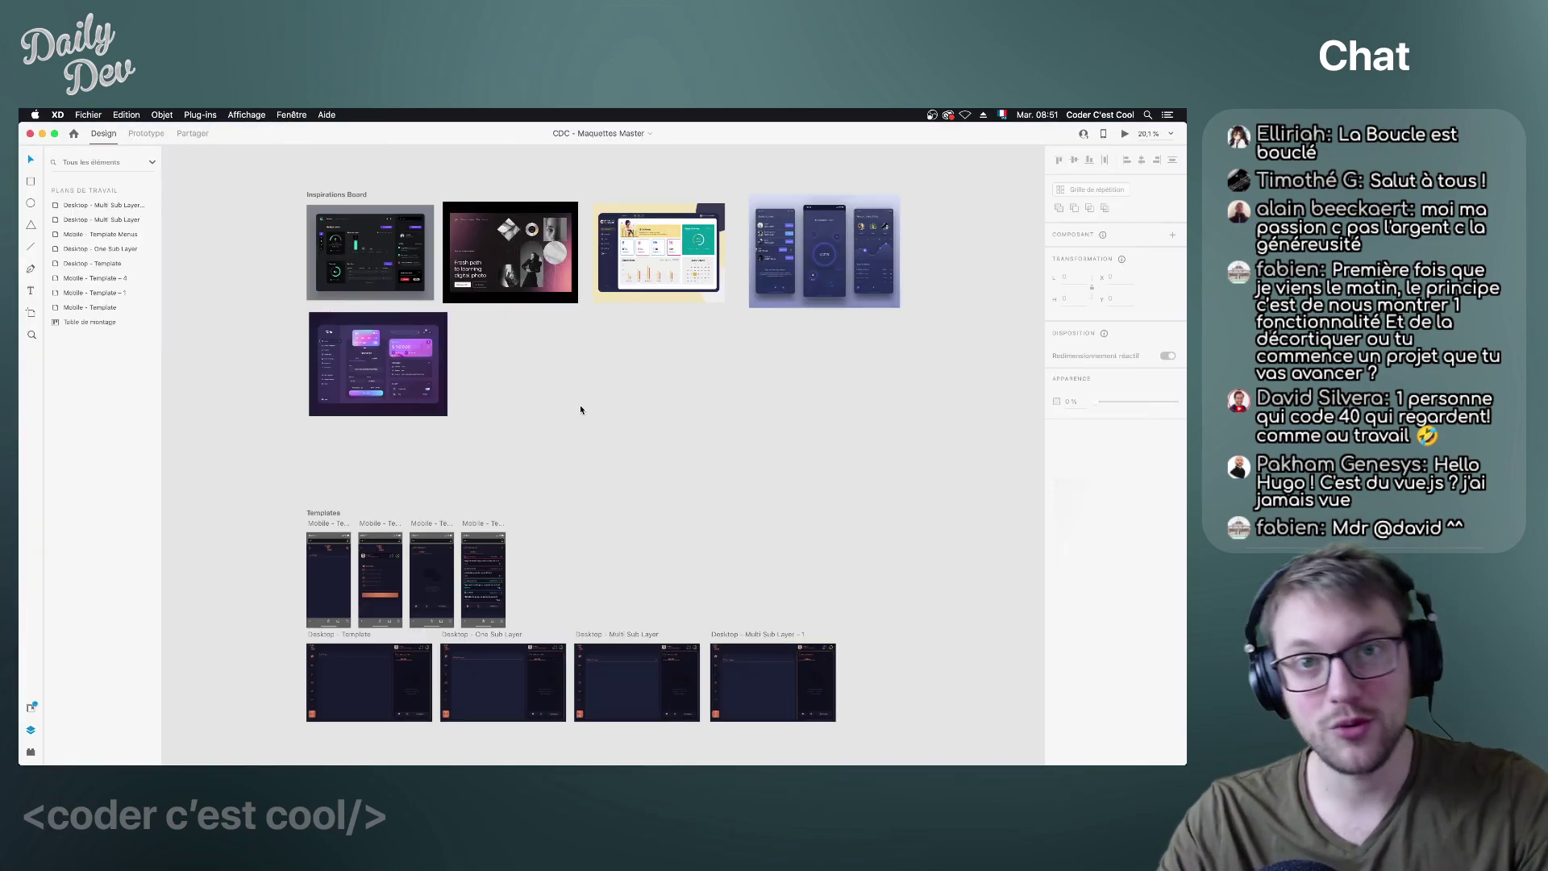
Examine the layout of the "Desktop - Multi Sub Layer - 1" artboard, including its navigation, Main Layer and Communauté areas.
{"action": "scroll", "coordinate": [581, 408], "scroll_direction": "down", "scroll_amount": 5}
{"action": "scroll", "coordinate": [801, 369], "scroll_direction": "up", "scroll_amount": 3}
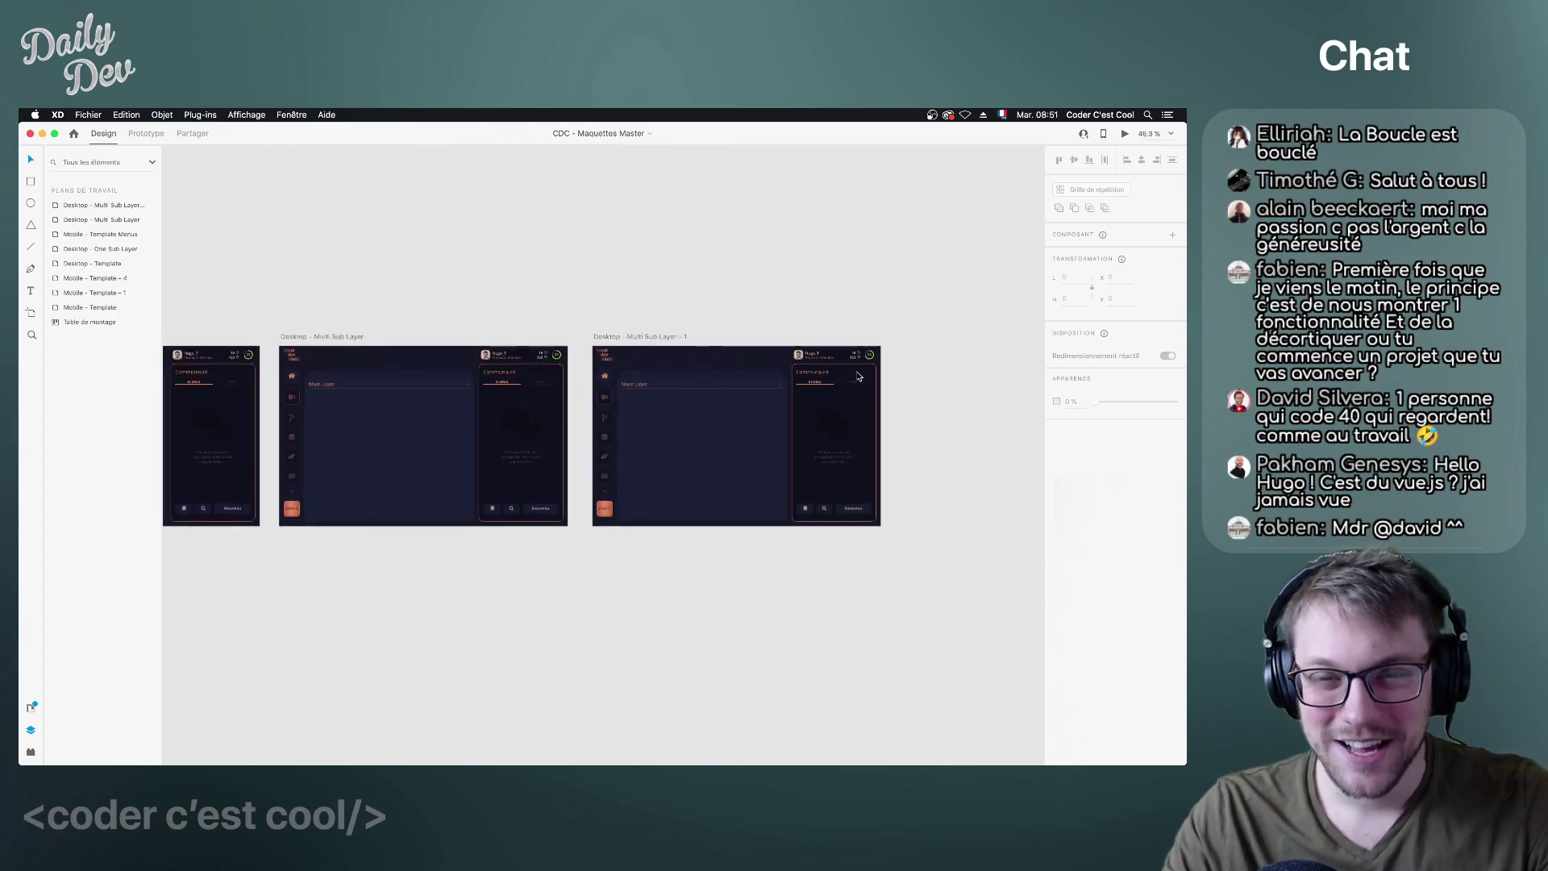
{"action": "scroll", "coordinate": [928, 394], "scroll_direction": "up", "scroll_amount": 3}
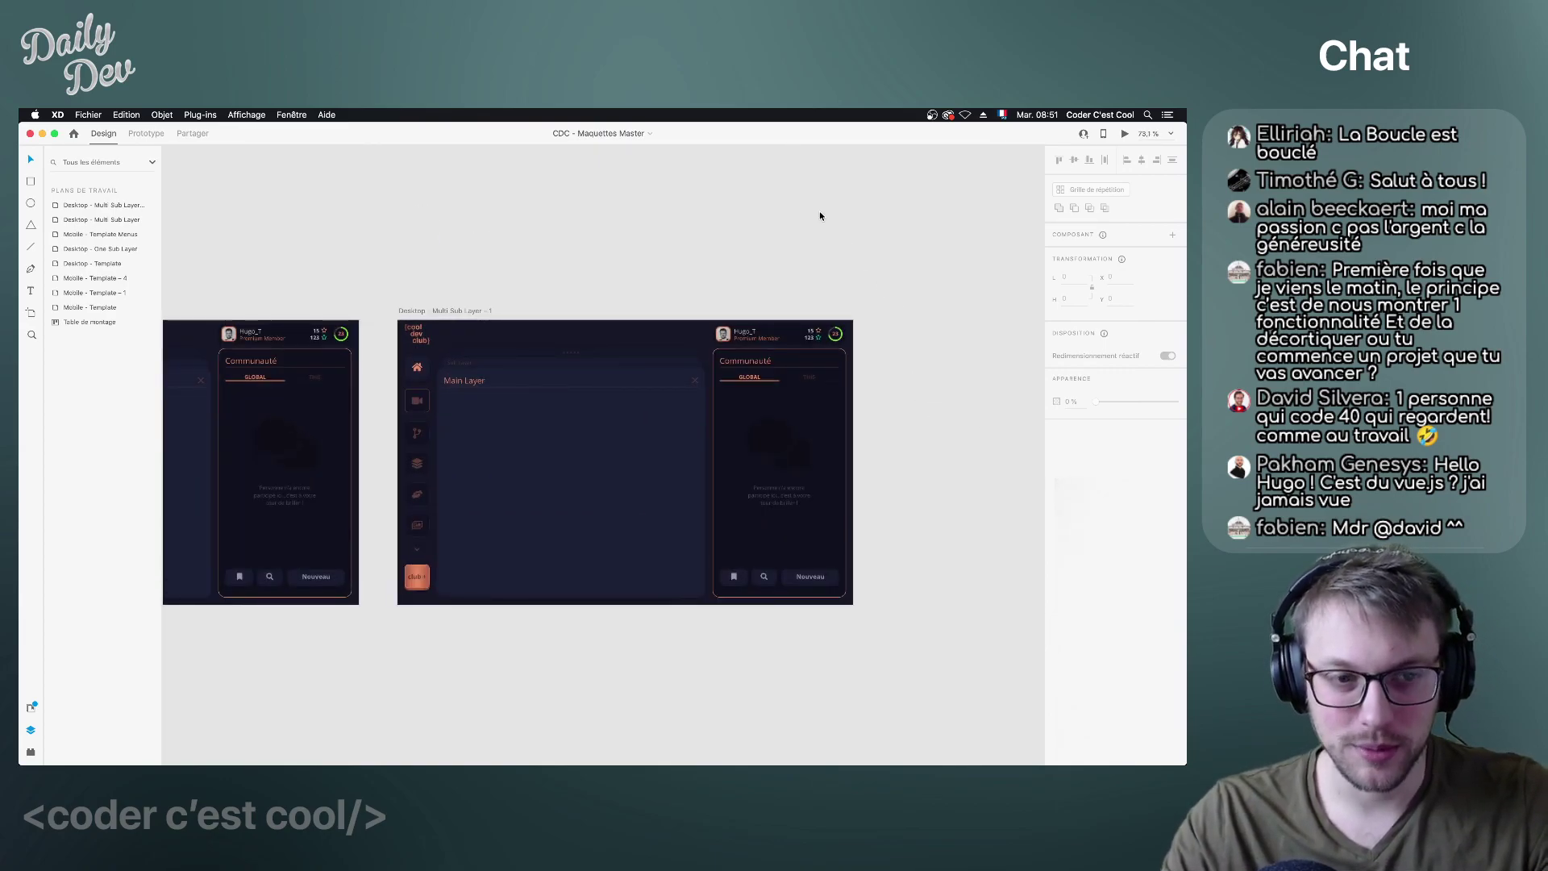
{"action": "scroll", "coordinate": [819, 215], "scroll_direction": "left", "scroll_amount": 3}
{"action": "scroll", "coordinate": [1018, 327], "scroll_direction": "up", "scroll_amount": 3}
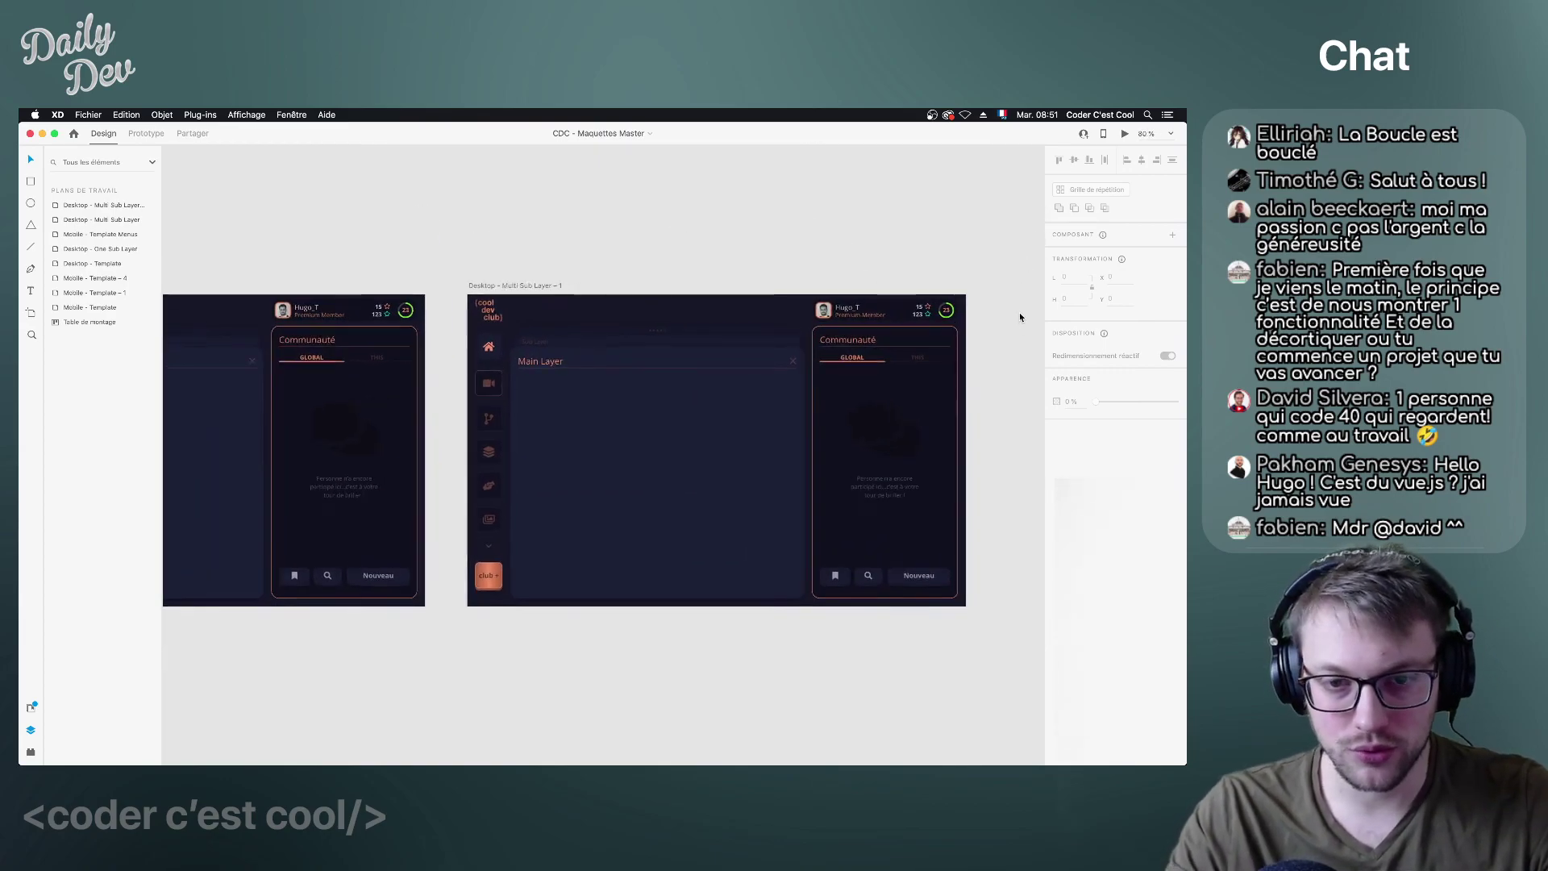
{"action": "scroll", "coordinate": [564, 182], "scroll_direction": "down", "scroll_amount": 2}
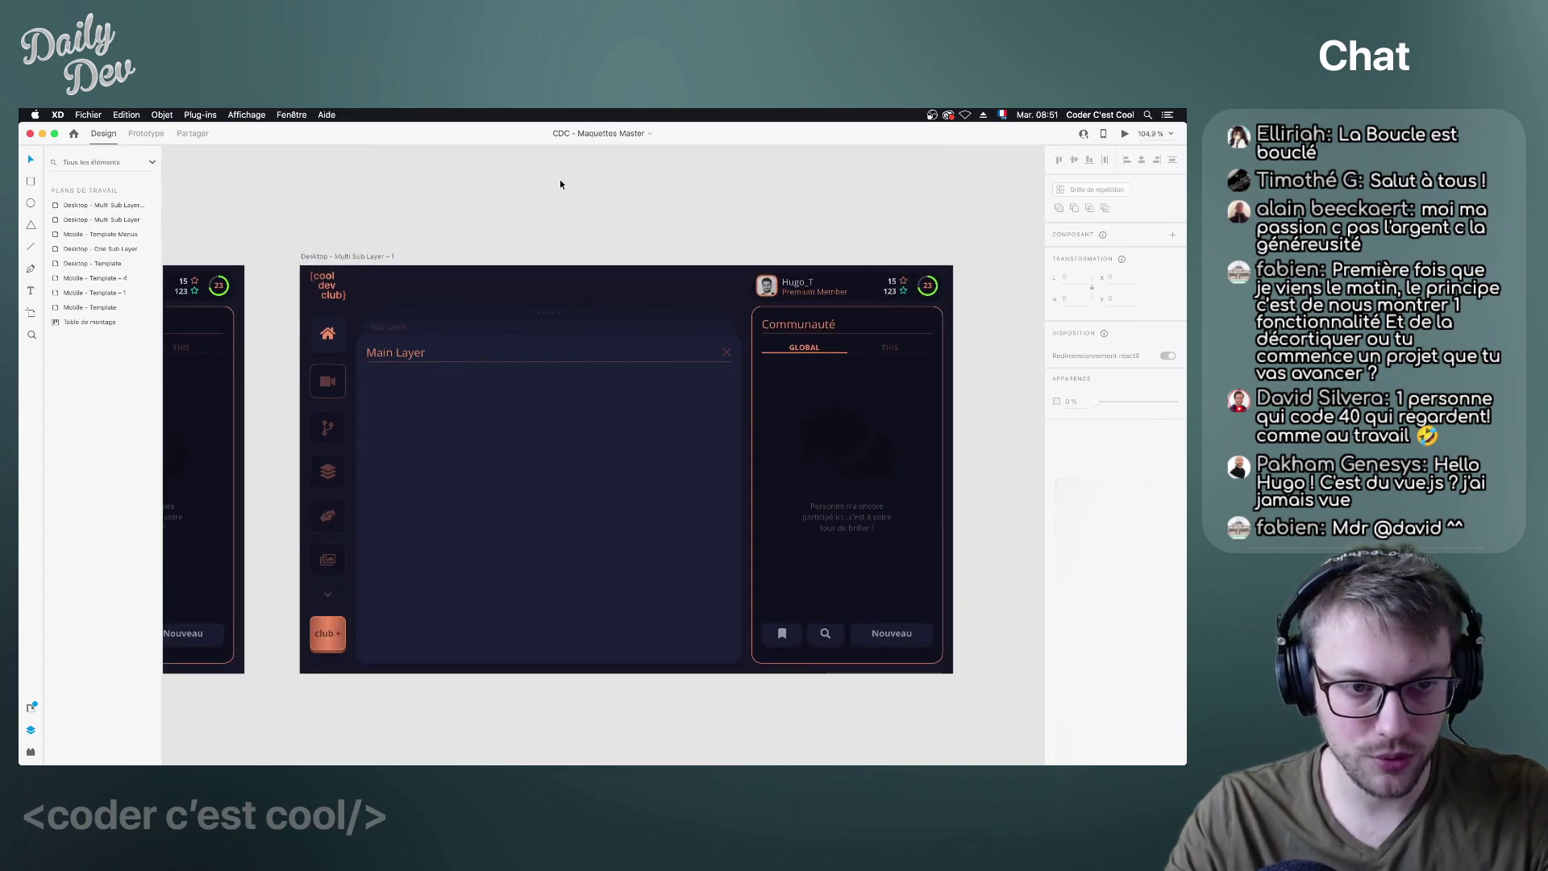
{"action": "scroll", "coordinate": [614, 192], "scroll_direction": "left", "scroll_amount": 1}
{"action": "scroll", "coordinate": [618, 202], "scroll_direction": "up", "scroll_amount": 2}
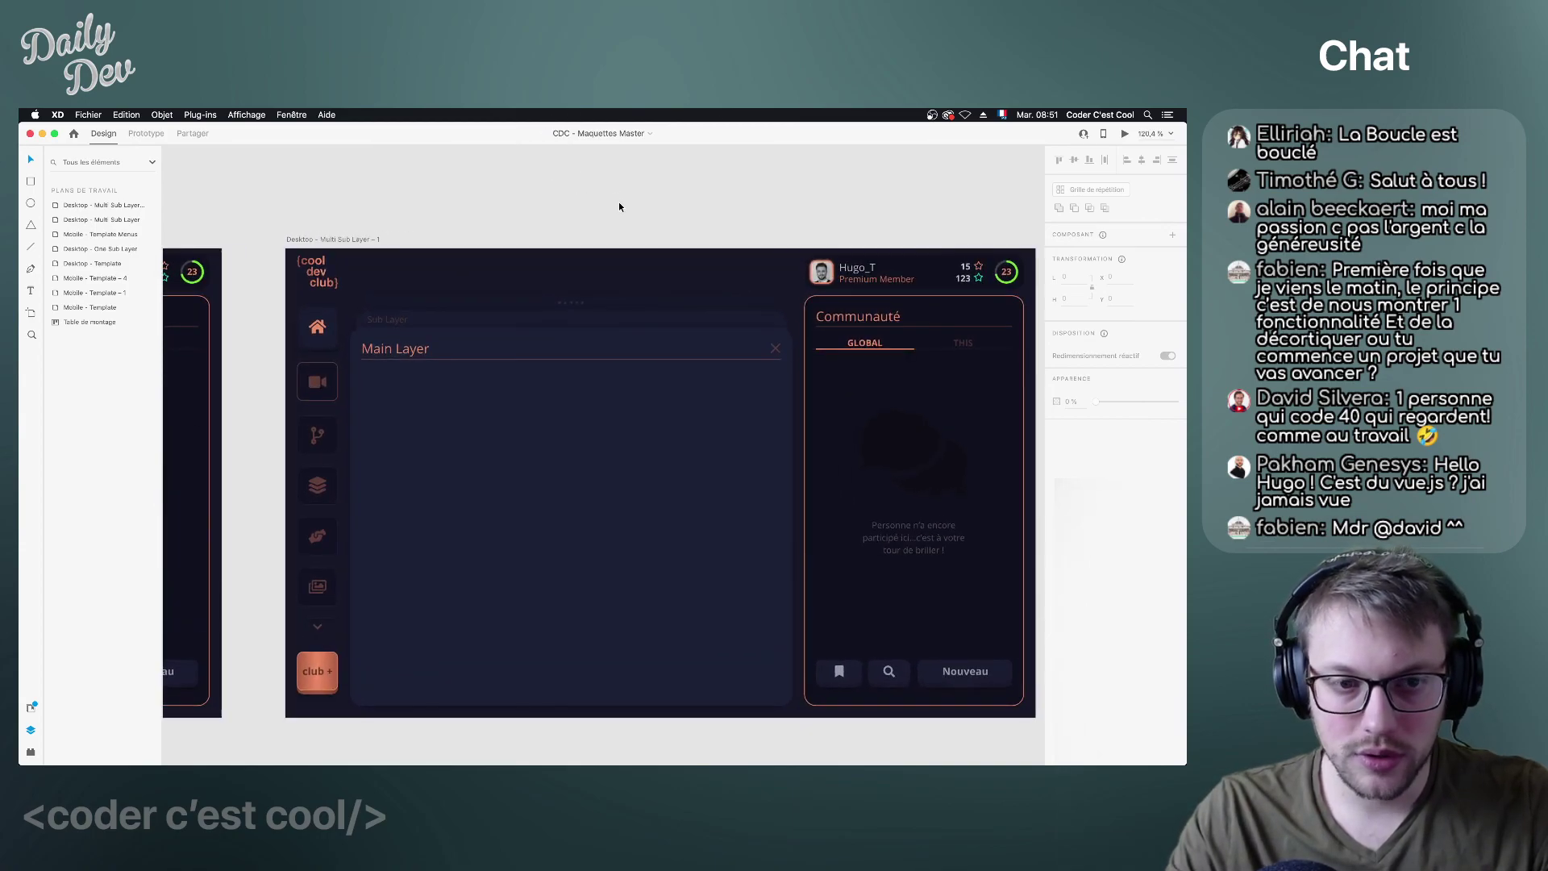
{"action": "scroll", "coordinate": [618, 202], "scroll_direction": "down", "scroll_amount": 2}
{"action": "scroll", "coordinate": [650, 303], "scroll_direction": "up", "scroll_amount": 2}
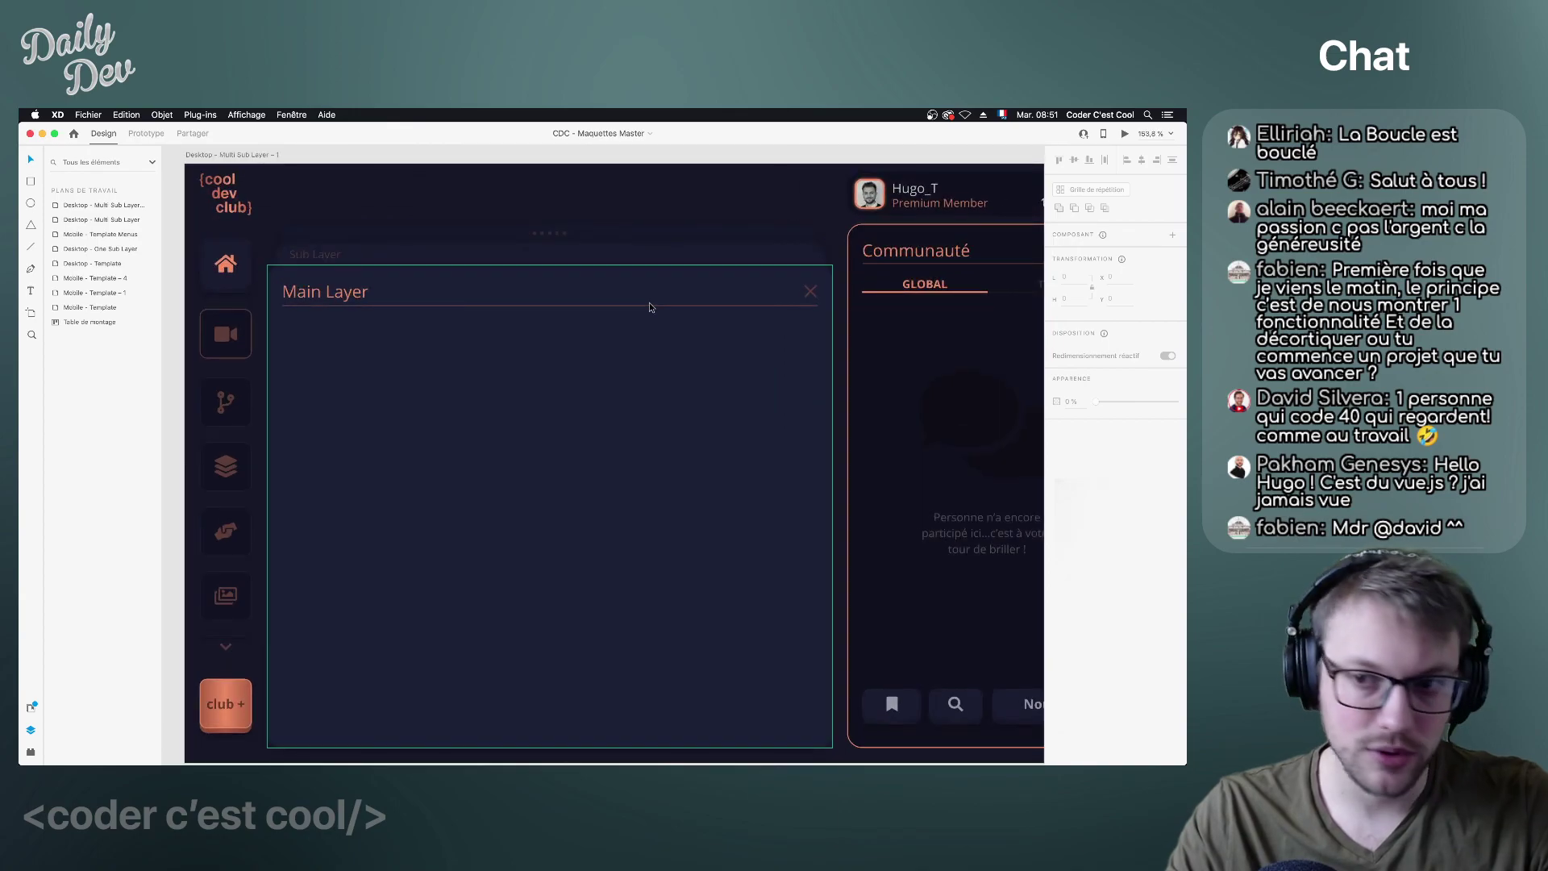
{"action": "scroll", "coordinate": [648, 305], "scroll_direction": "down", "scroll_amount": 2}
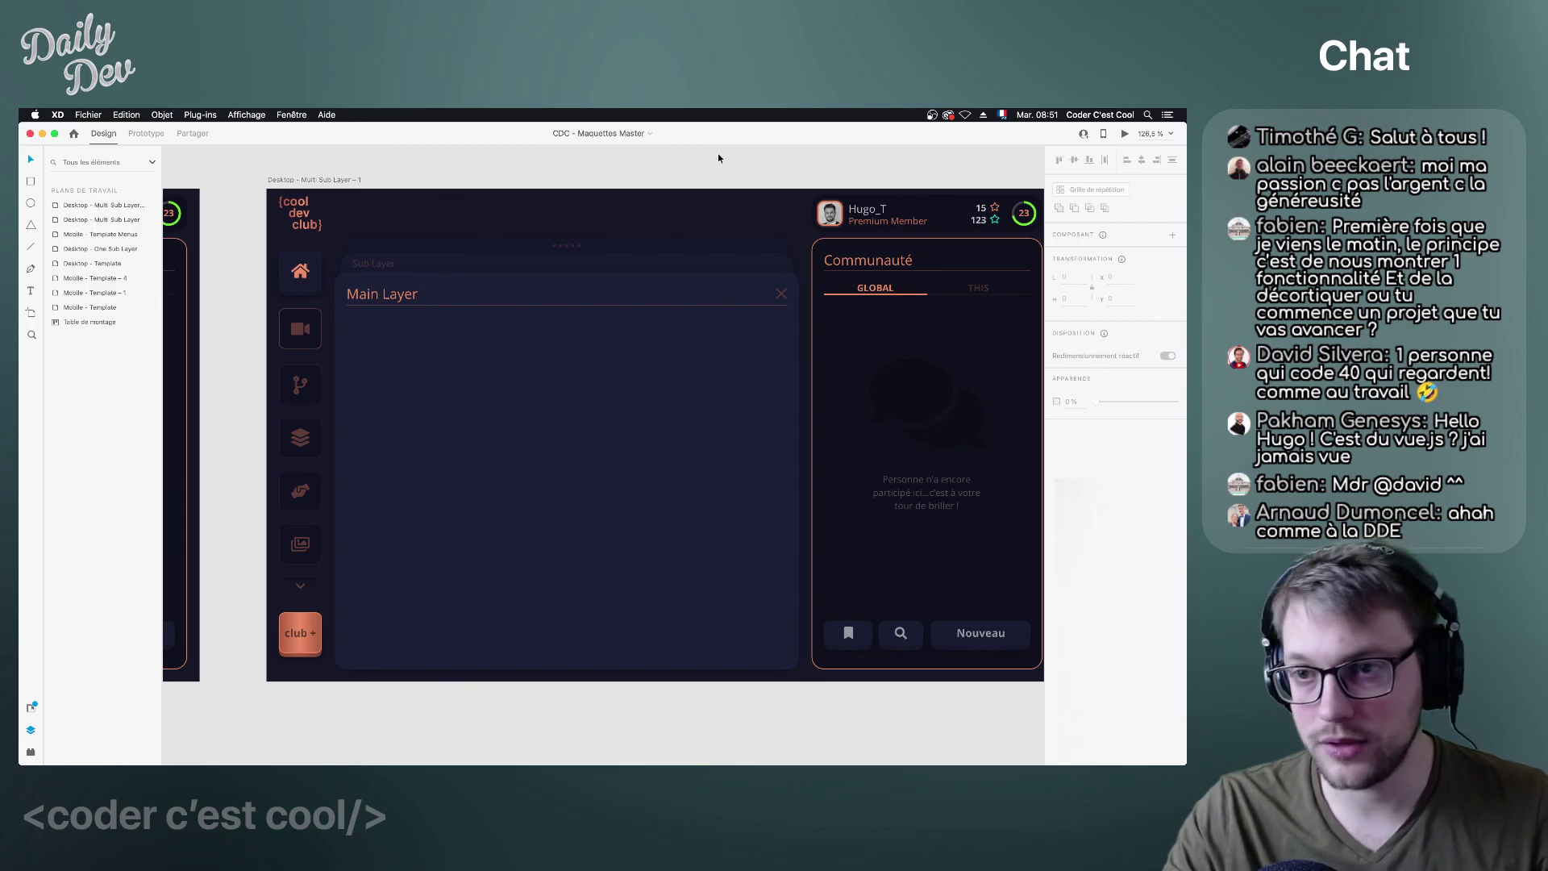
{"action": "scroll", "coordinate": [708, 154], "scroll_direction": "right", "scroll_amount": 2}
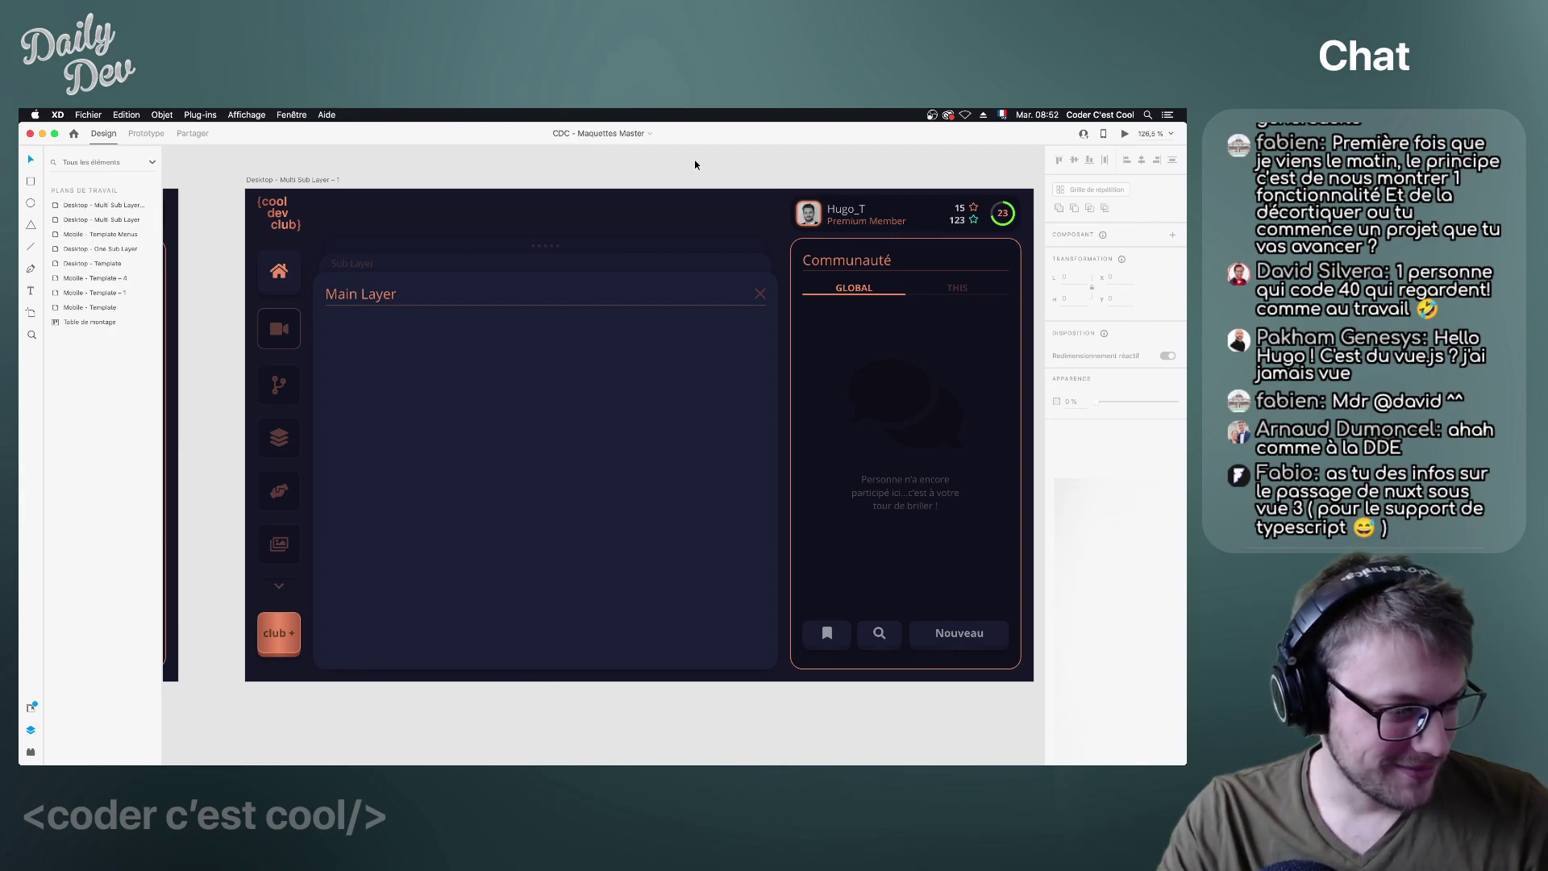
Switch to Visual Studio Code and examine the template classes, props and colour styles in BaseIcon.vue.
{"action": "mouse_move", "coordinate": [756, 758]}
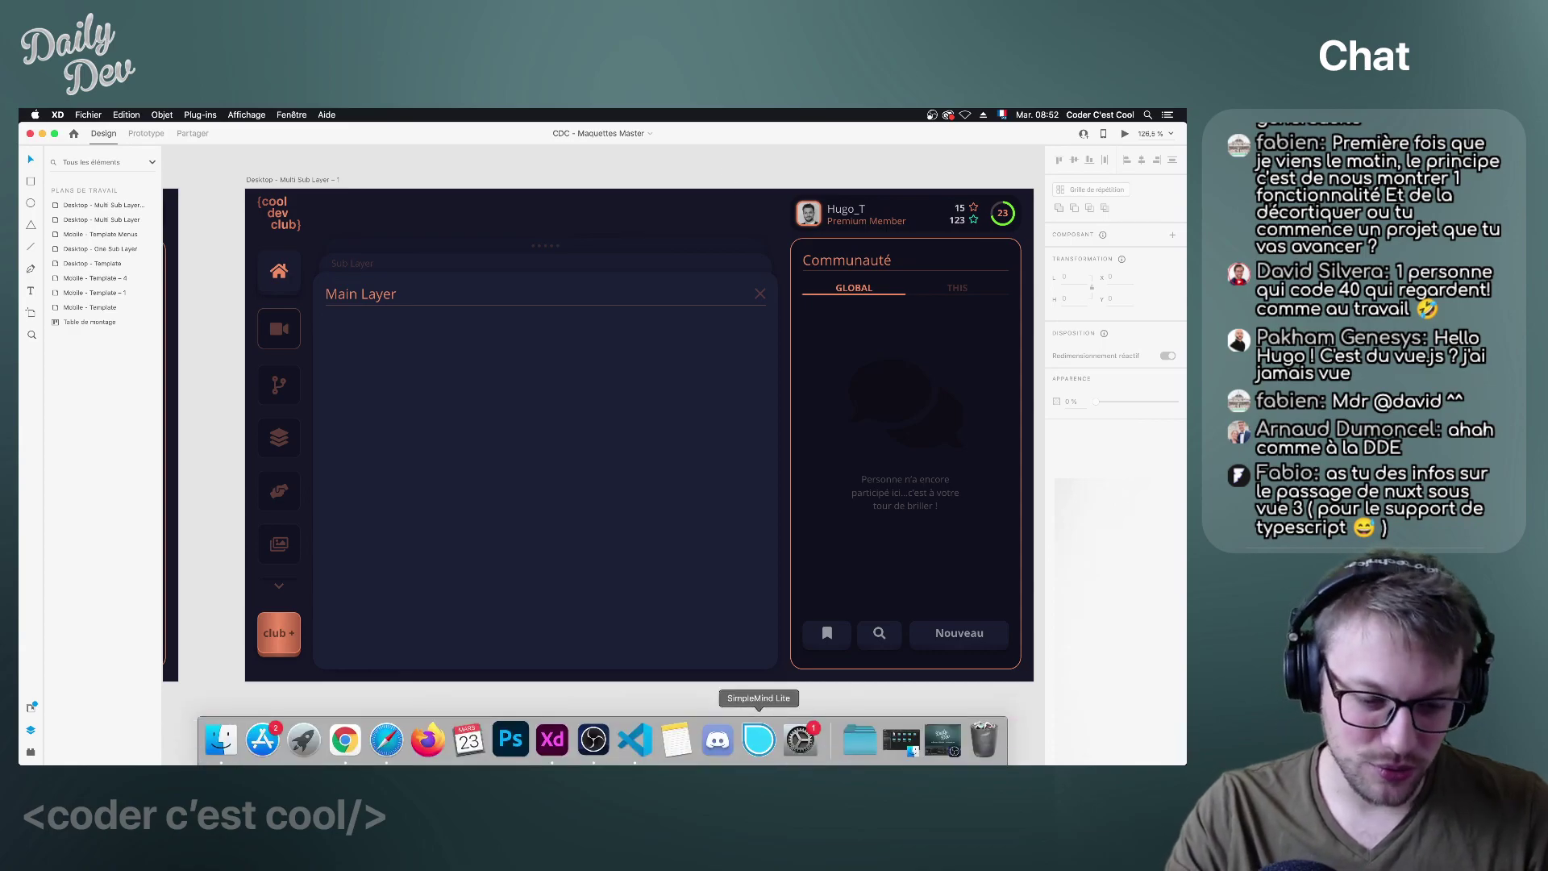
{"action": "left_click", "coordinate": [650, 756]}
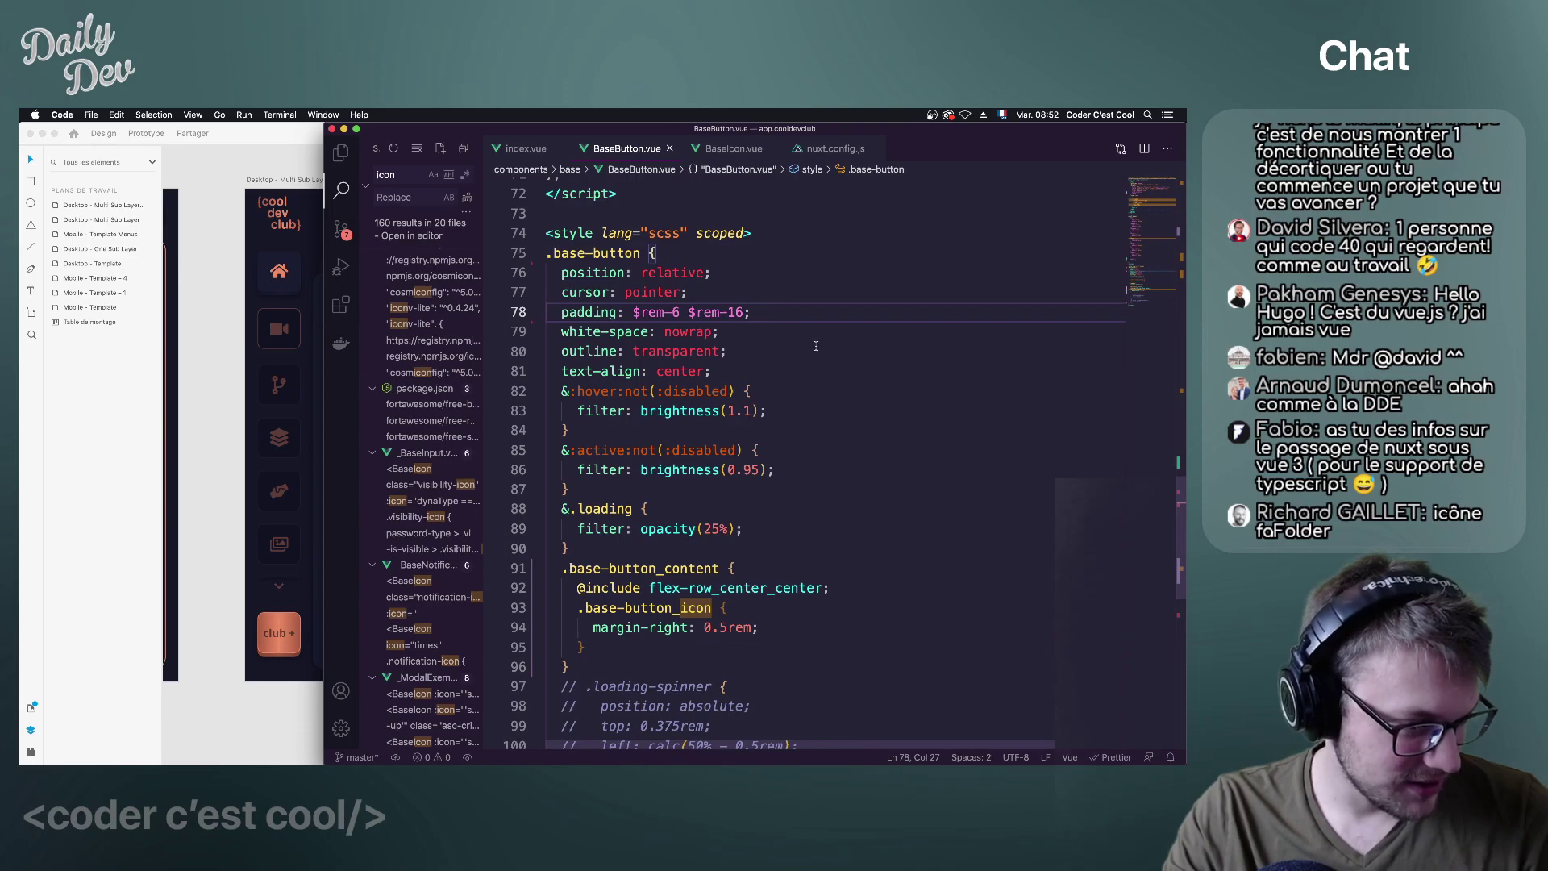
{"action": "left_click", "coordinate": [842, 352]}
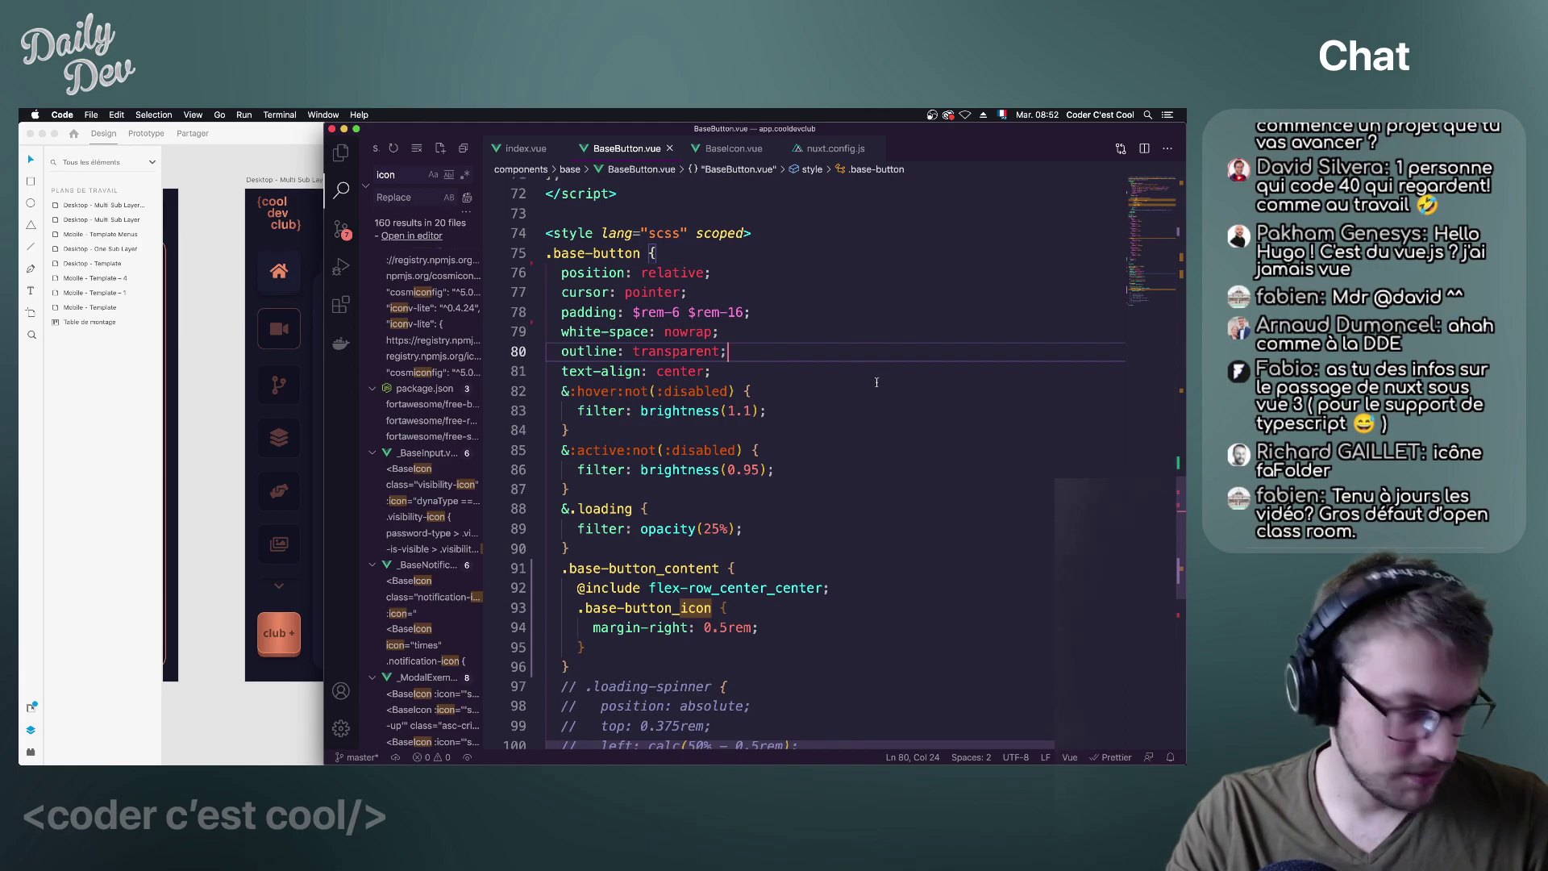
{"action": "key", "text": "ctrl+Tab"}
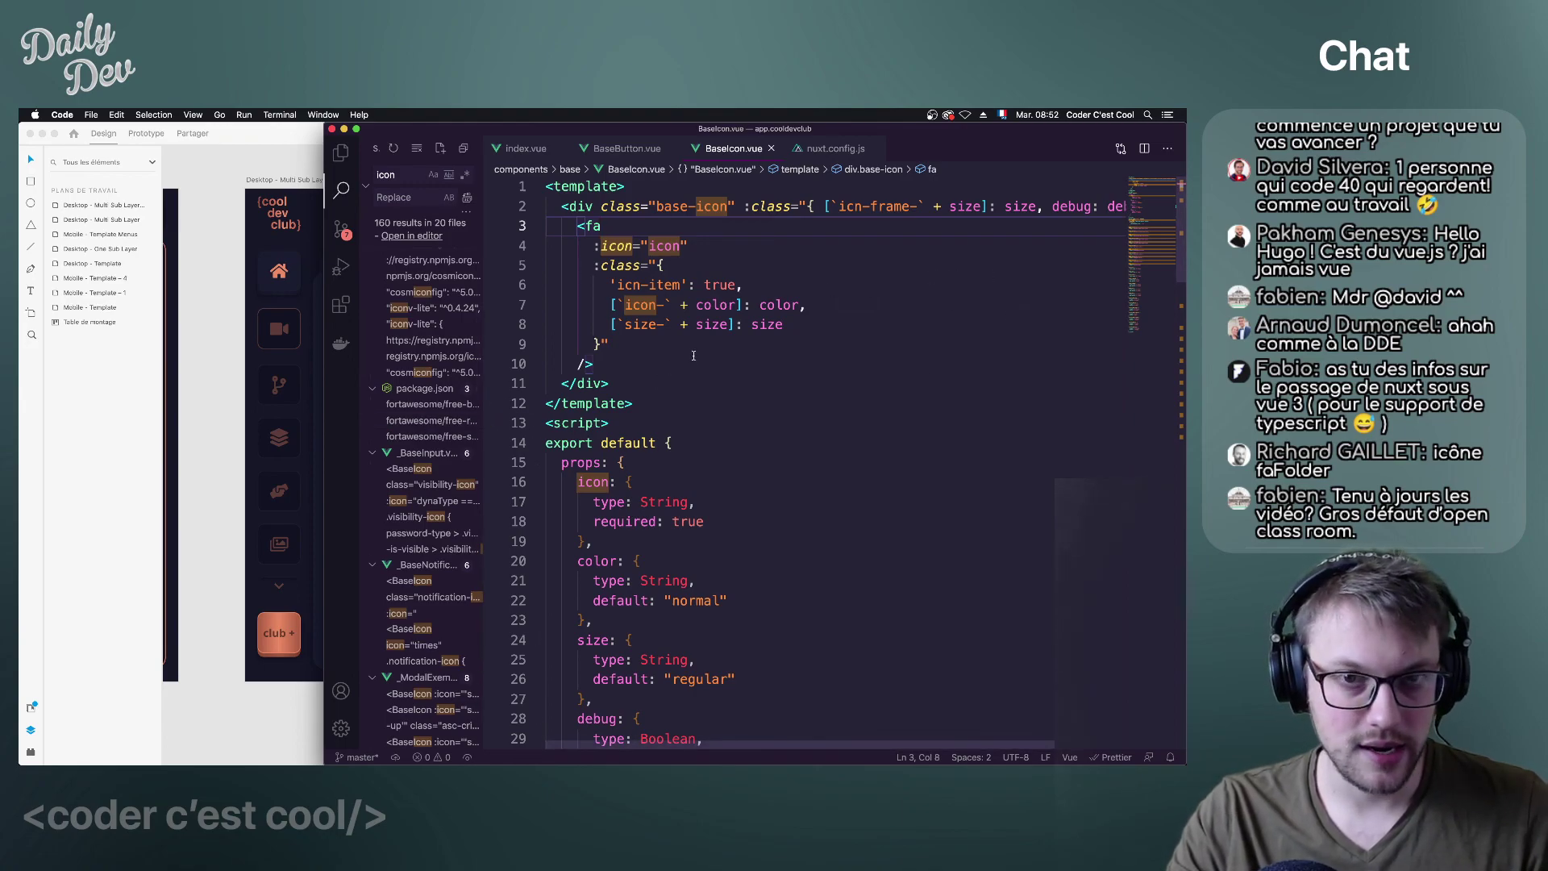
{"action": "left_click", "coordinate": [872, 267]}
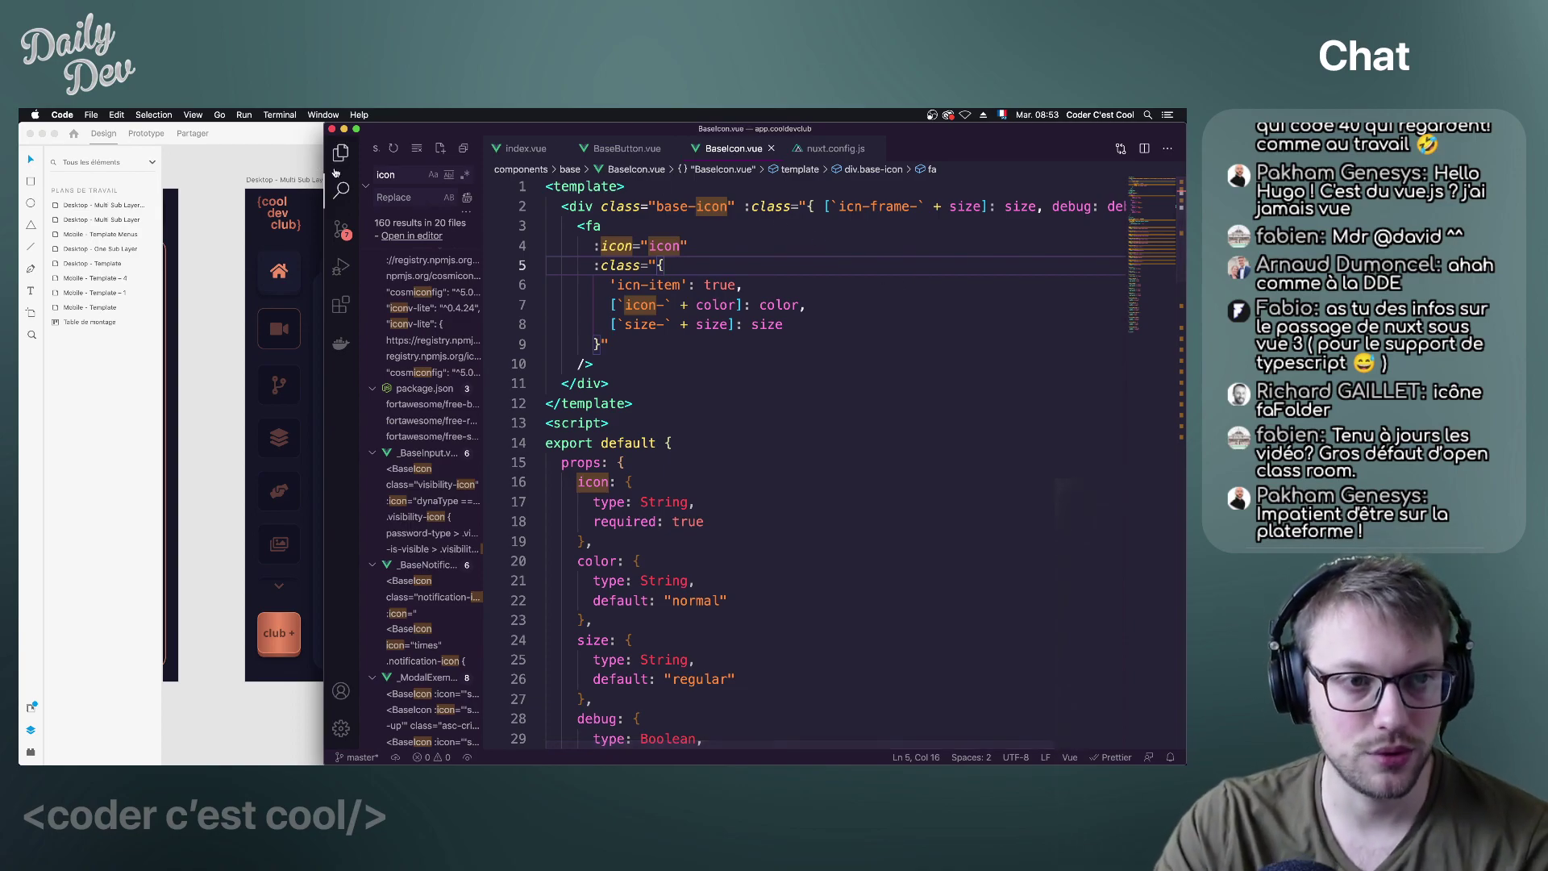
{"action": "scroll", "coordinate": [826, 337], "scroll_direction": "down", "scroll_amount": 10}
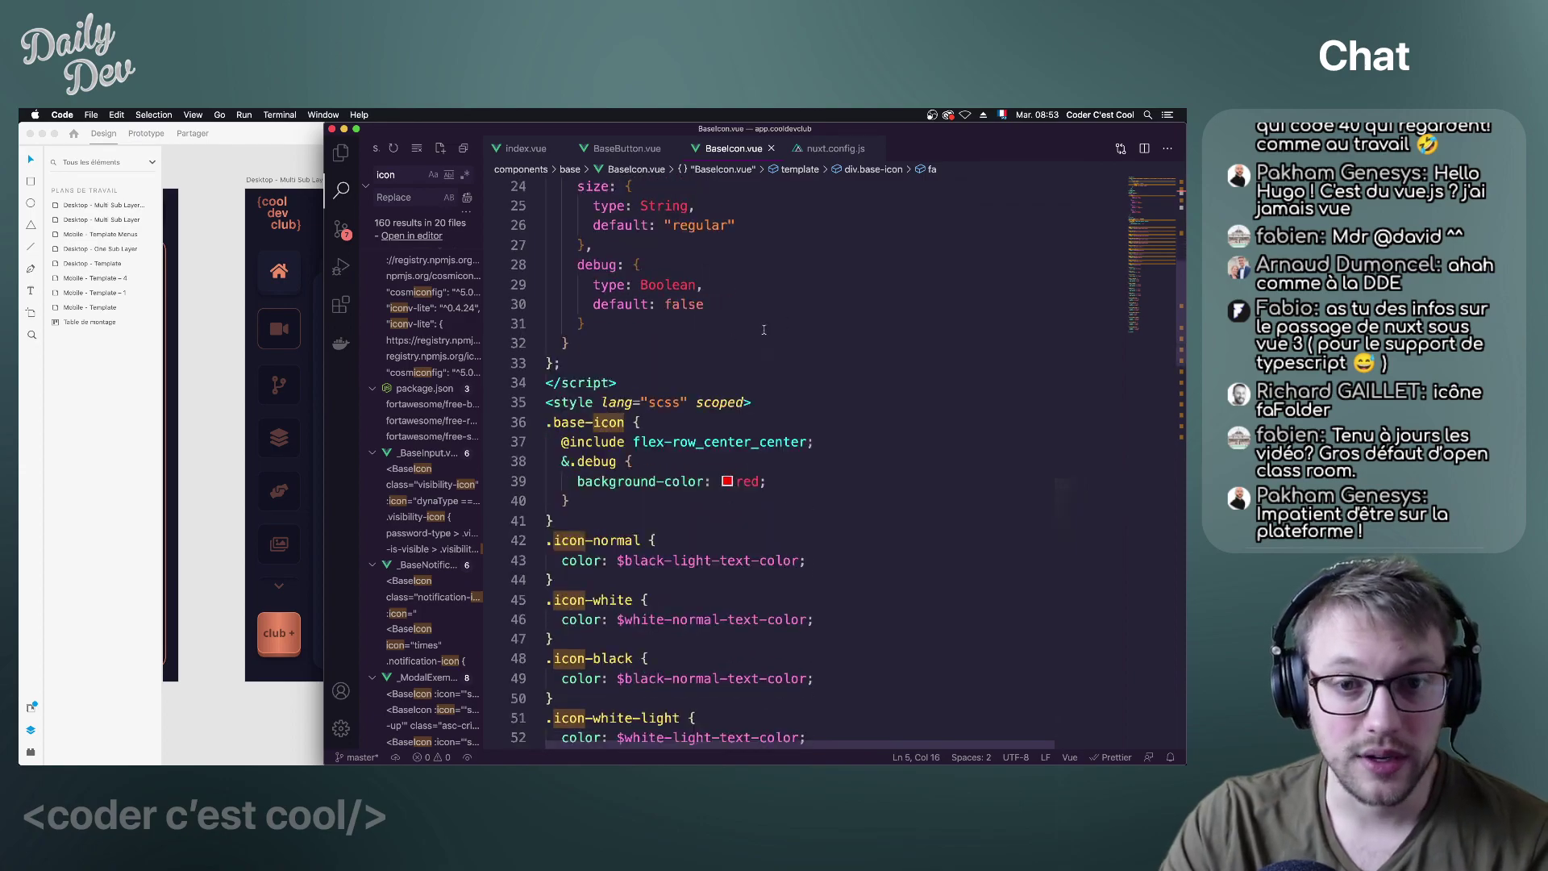
{"action": "scroll", "coordinate": [764, 330], "scroll_direction": "up", "scroll_amount": 10}
{"action": "left_click_drag", "start_coordinate": [784, 325], "coordinate": [649, 308]}
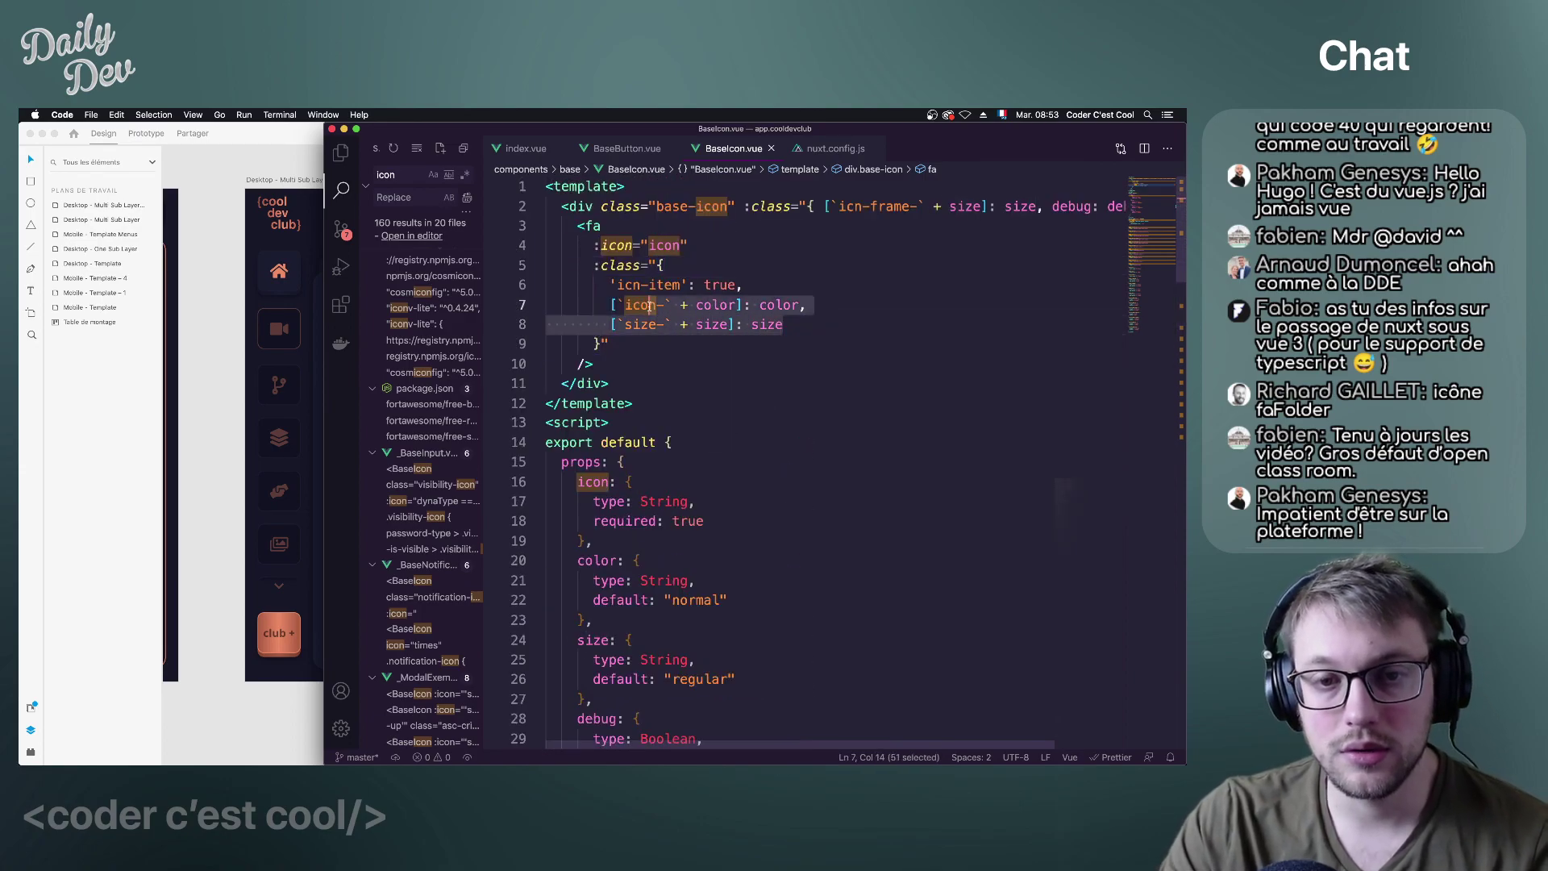
{"action": "left_click", "coordinate": [649, 308]}
Switch to Chrome and open a new browser window, widened and placed over the code editor.
{"action": "mouse_move", "coordinate": [355, 754]}
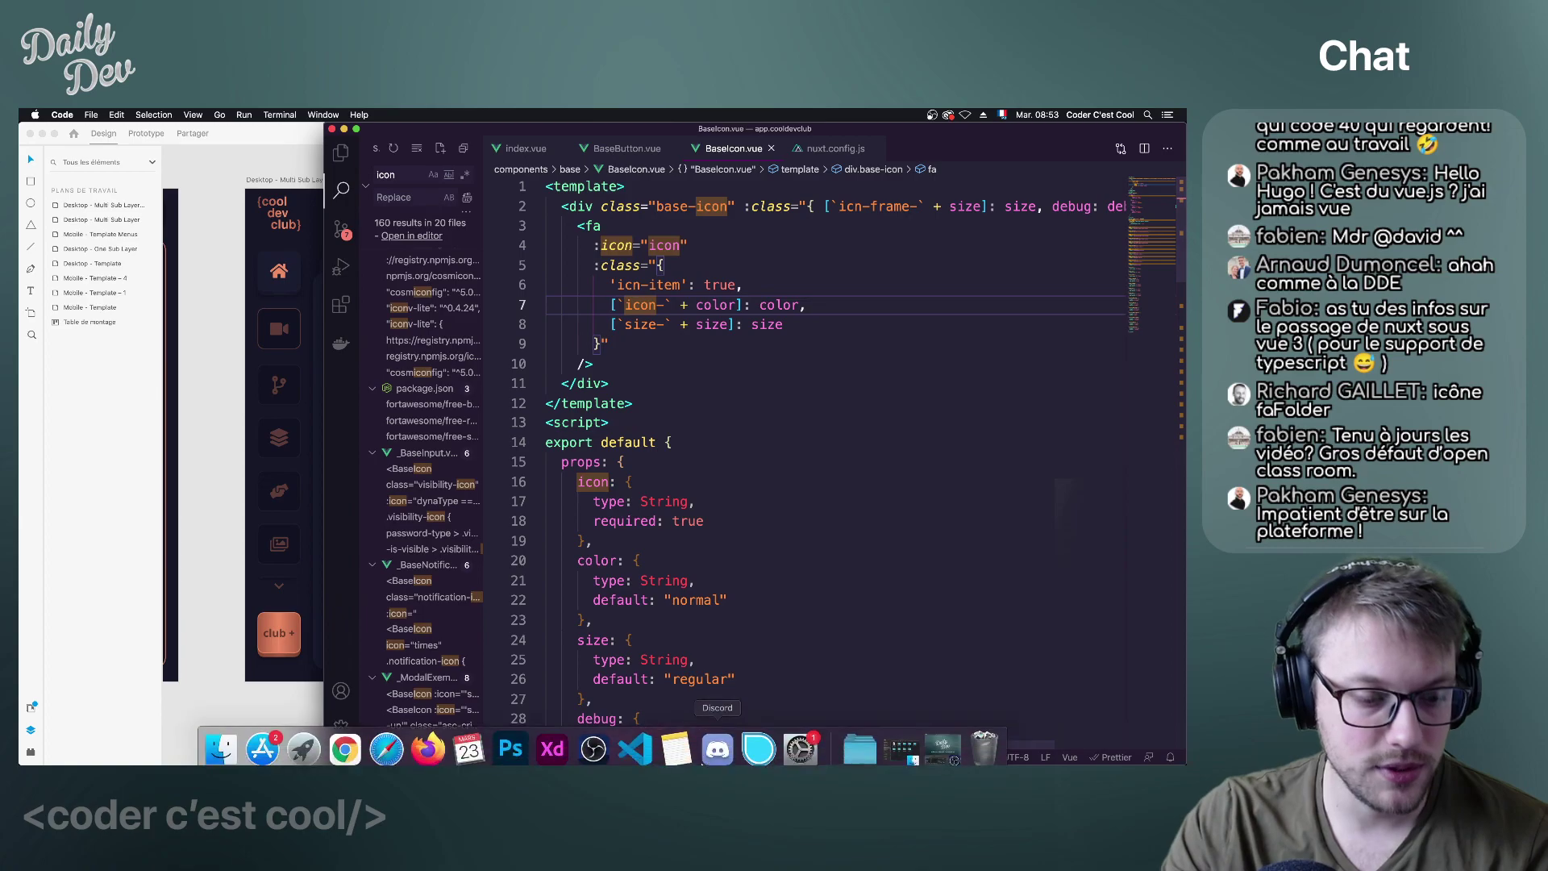
{"action": "left_click", "coordinate": [353, 747]}
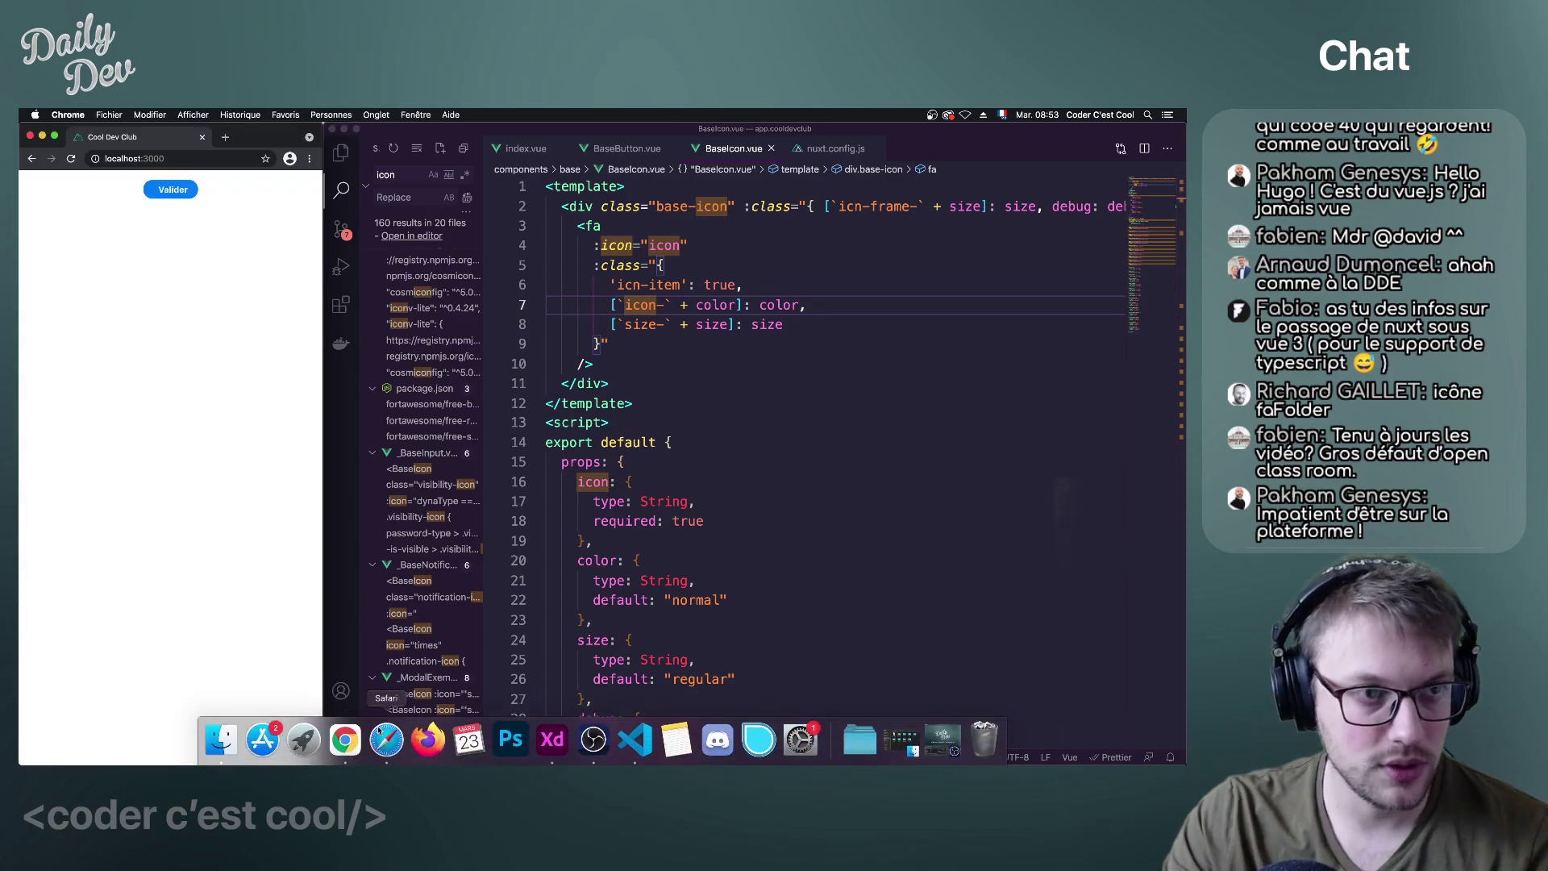
{"action": "key", "text": "super+t"}
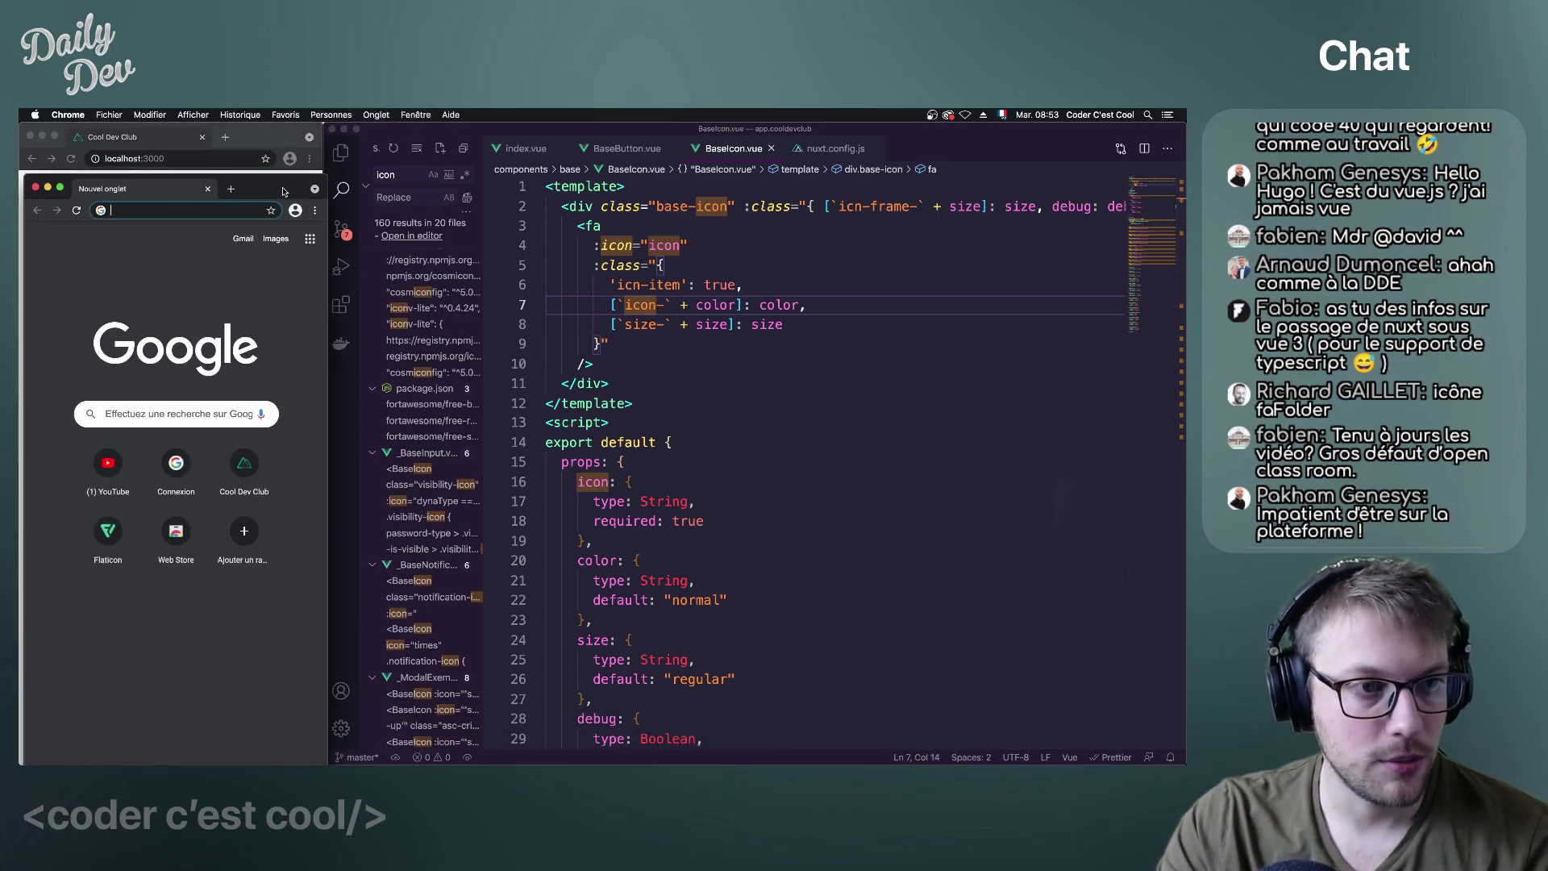
{"action": "left_click_drag", "start_coordinate": [198, 138], "coordinate": [476, 137]}
{"action": "left_click_drag", "start_coordinate": [984, 123], "coordinate": [809, 123]}
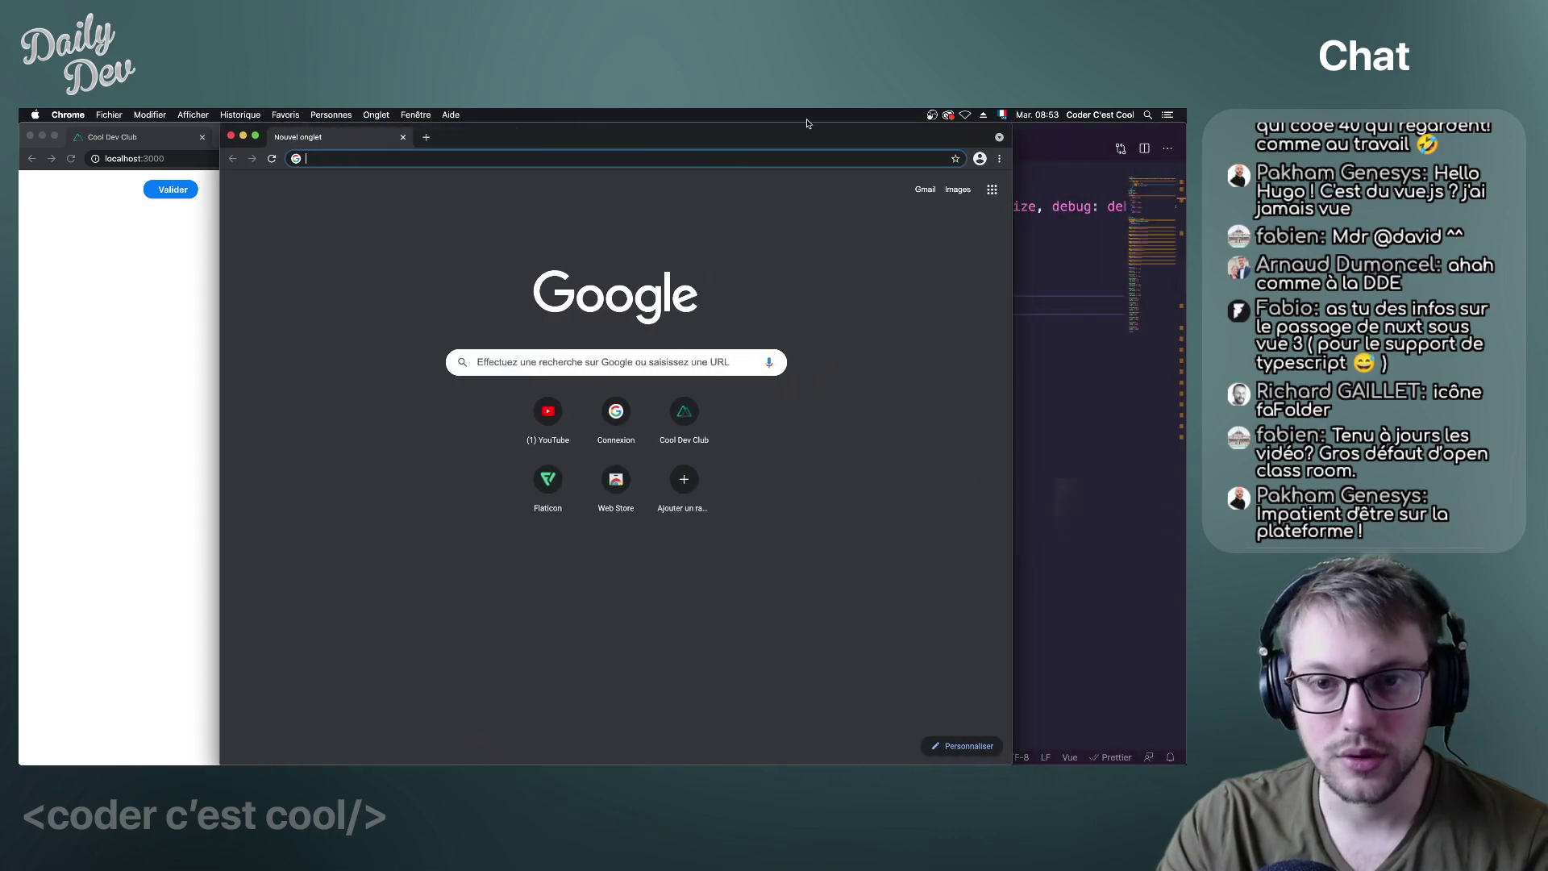
Search Google for "academind" and open the Academind website in a window enlarged to the full screen.
{"action": "type", "text": "academind"}
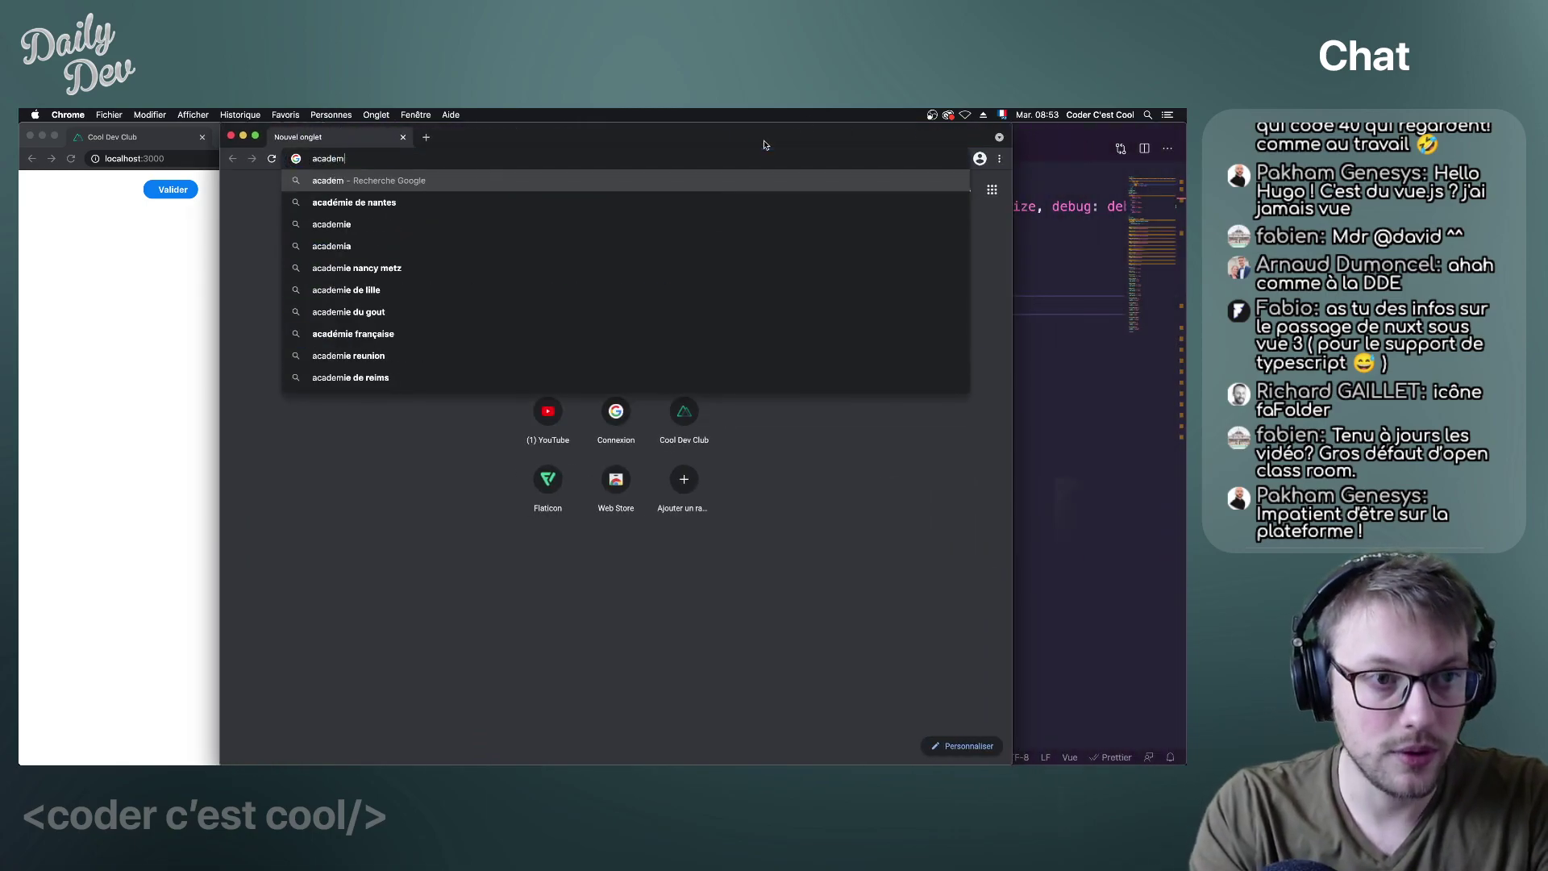
{"action": "key", "text": "Return"}
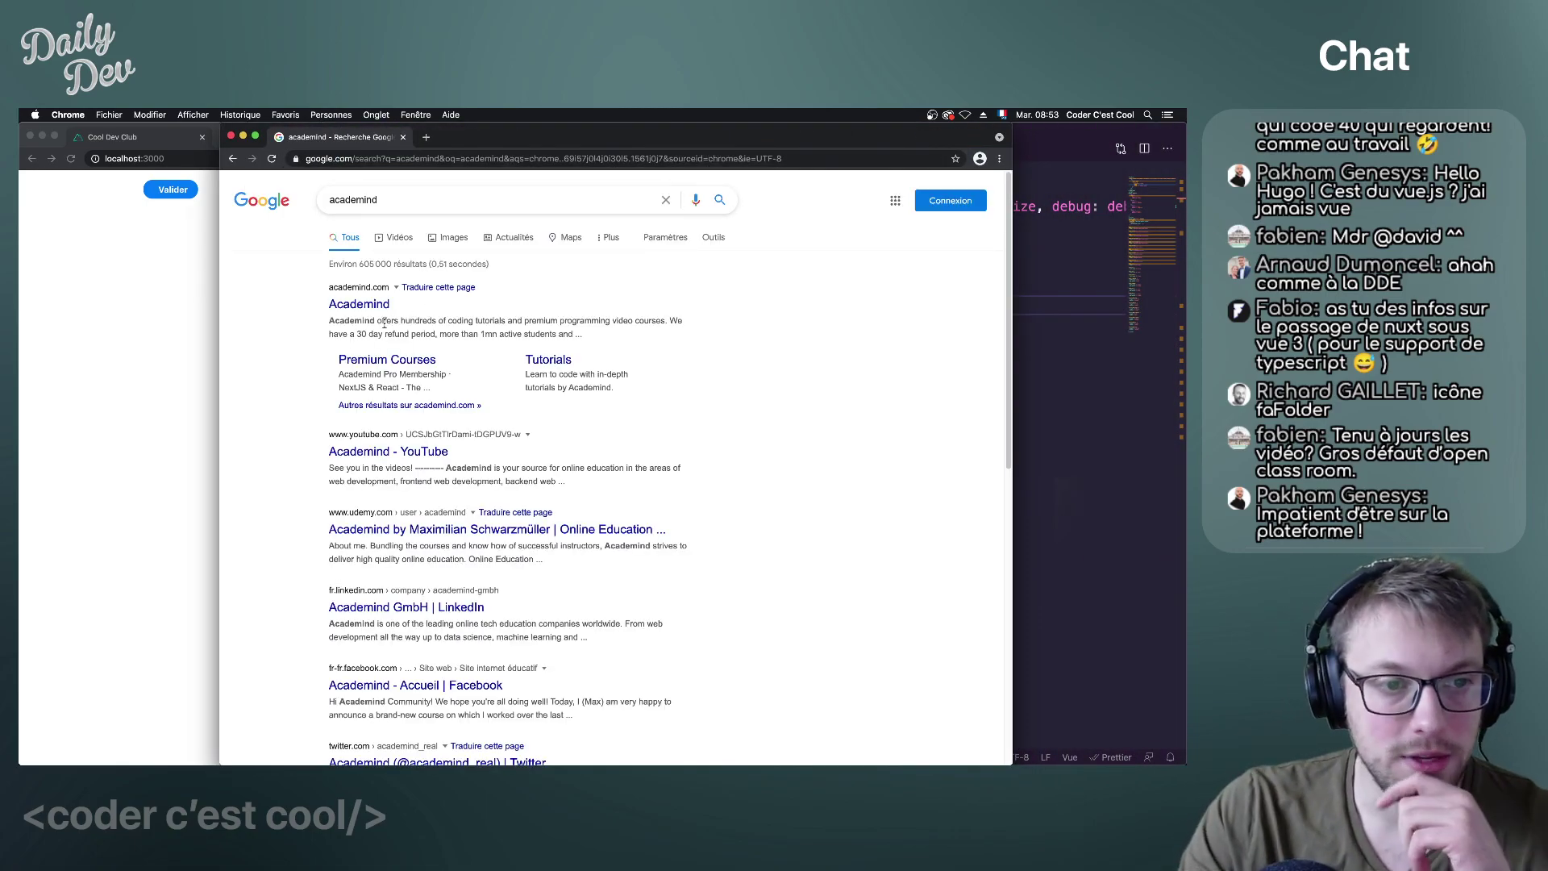
{"action": "left_click", "coordinate": [377, 316]}
{"action": "left_click_drag", "start_coordinate": [718, 138], "coordinate": [733, 137]}
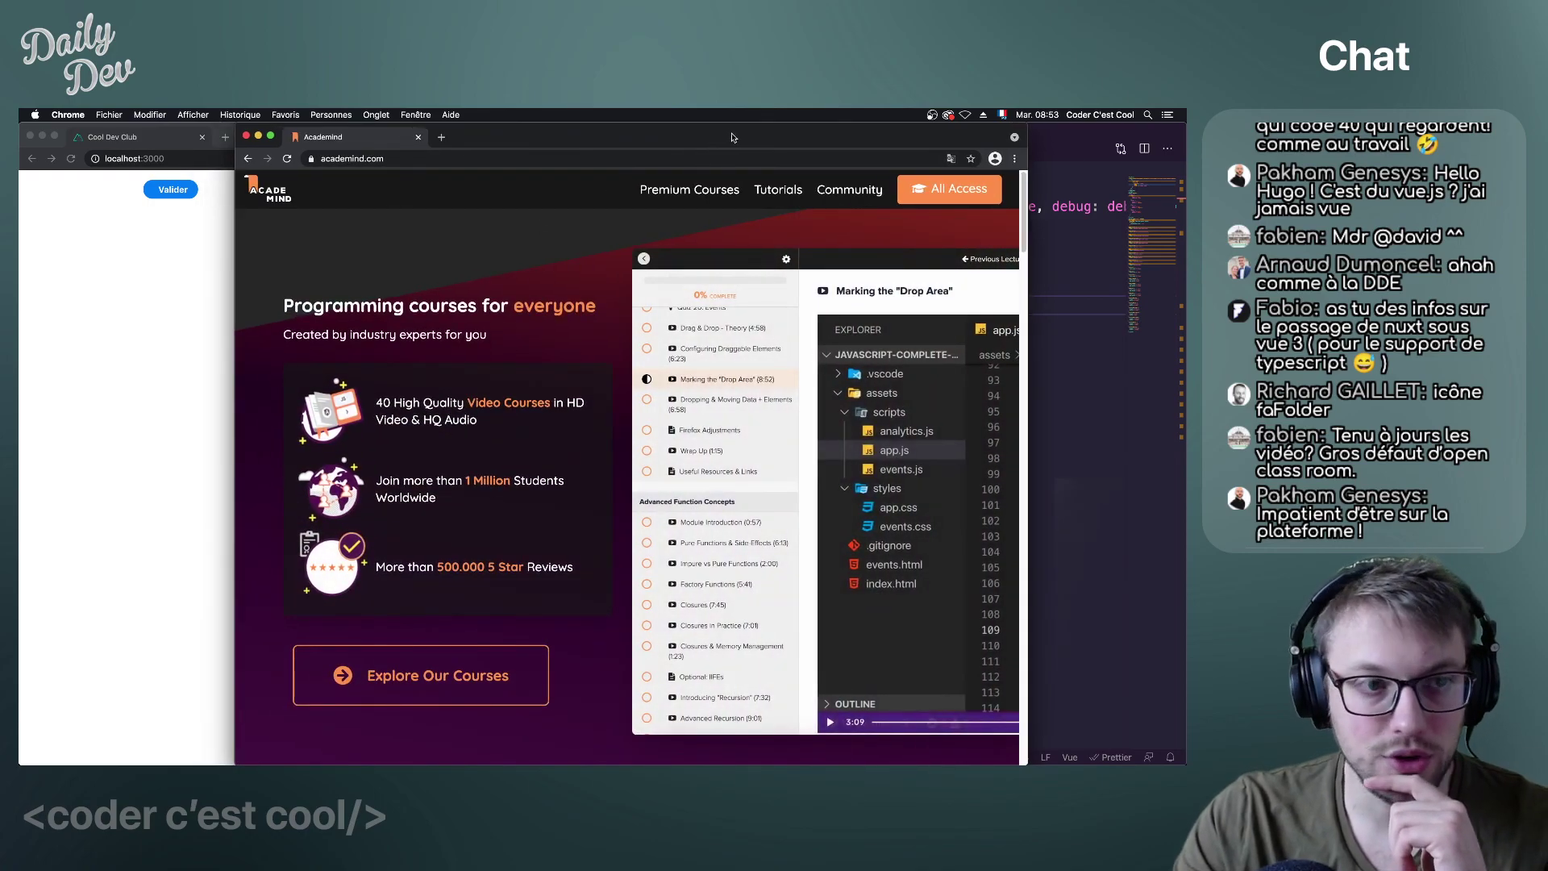
{"action": "double_click", "coordinate": [874, 137]}
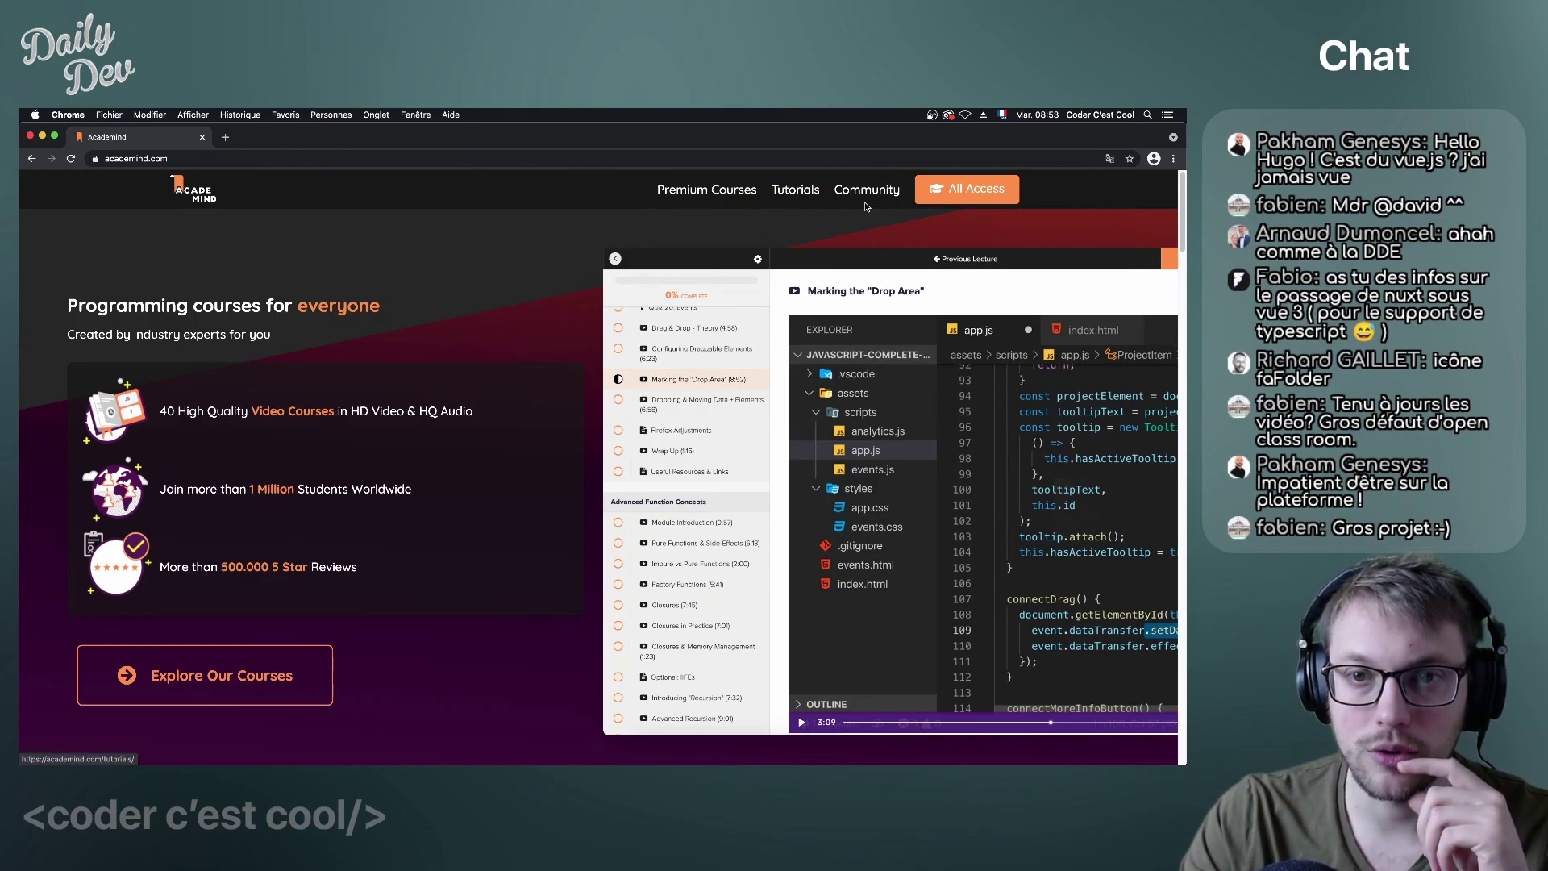
Browse the Academind tutorials list and open the site's Premium Courses page.
{"action": "left_click", "coordinate": [800, 194]}
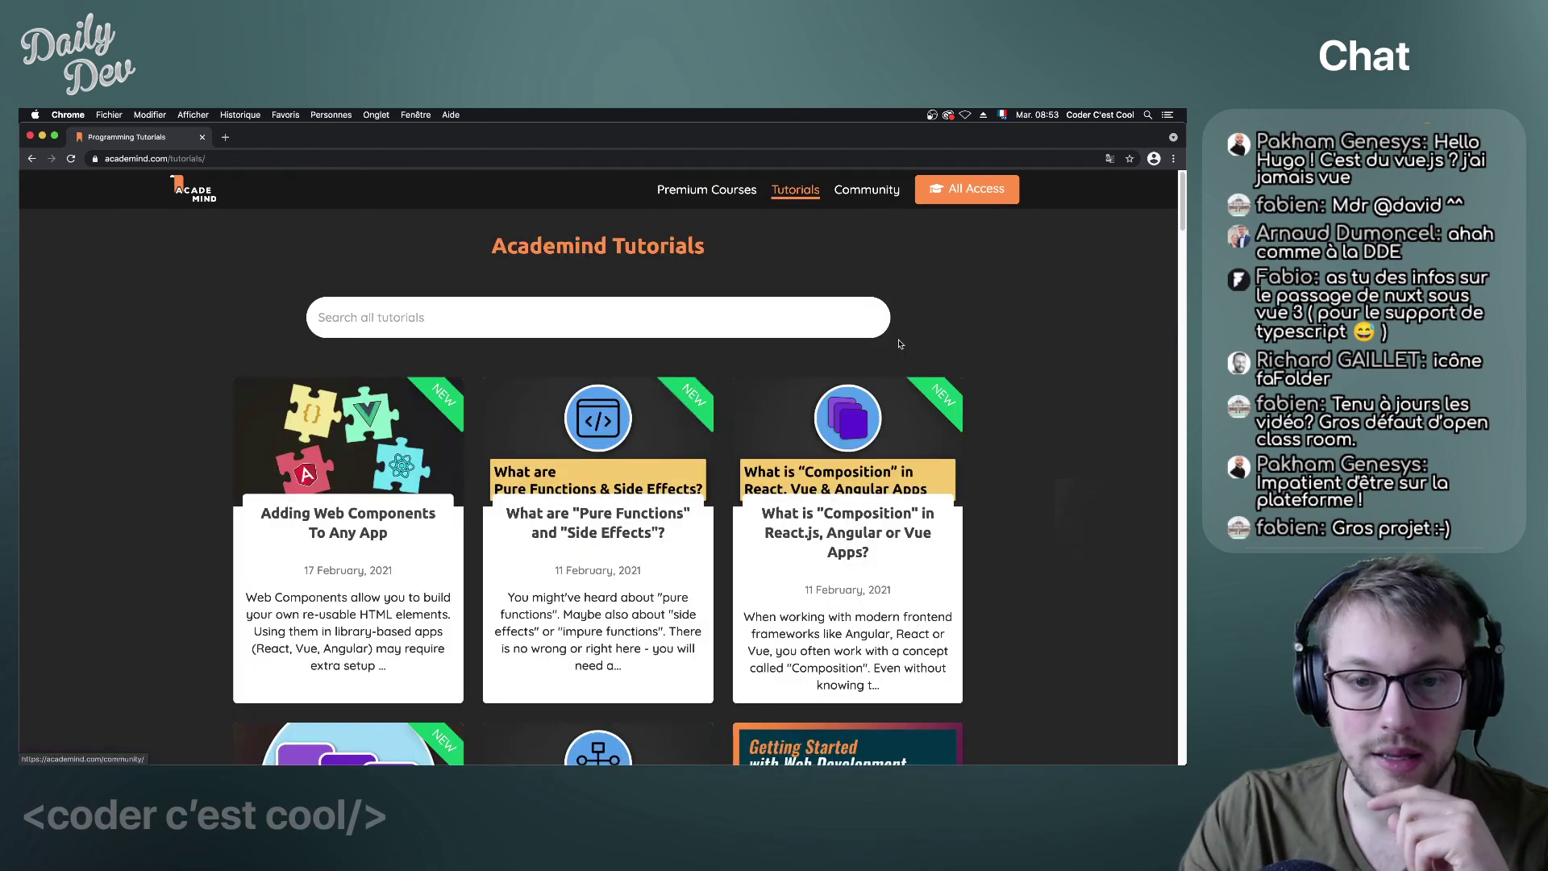
{"action": "scroll", "coordinate": [1028, 343], "scroll_direction": "down", "scroll_amount": 1}
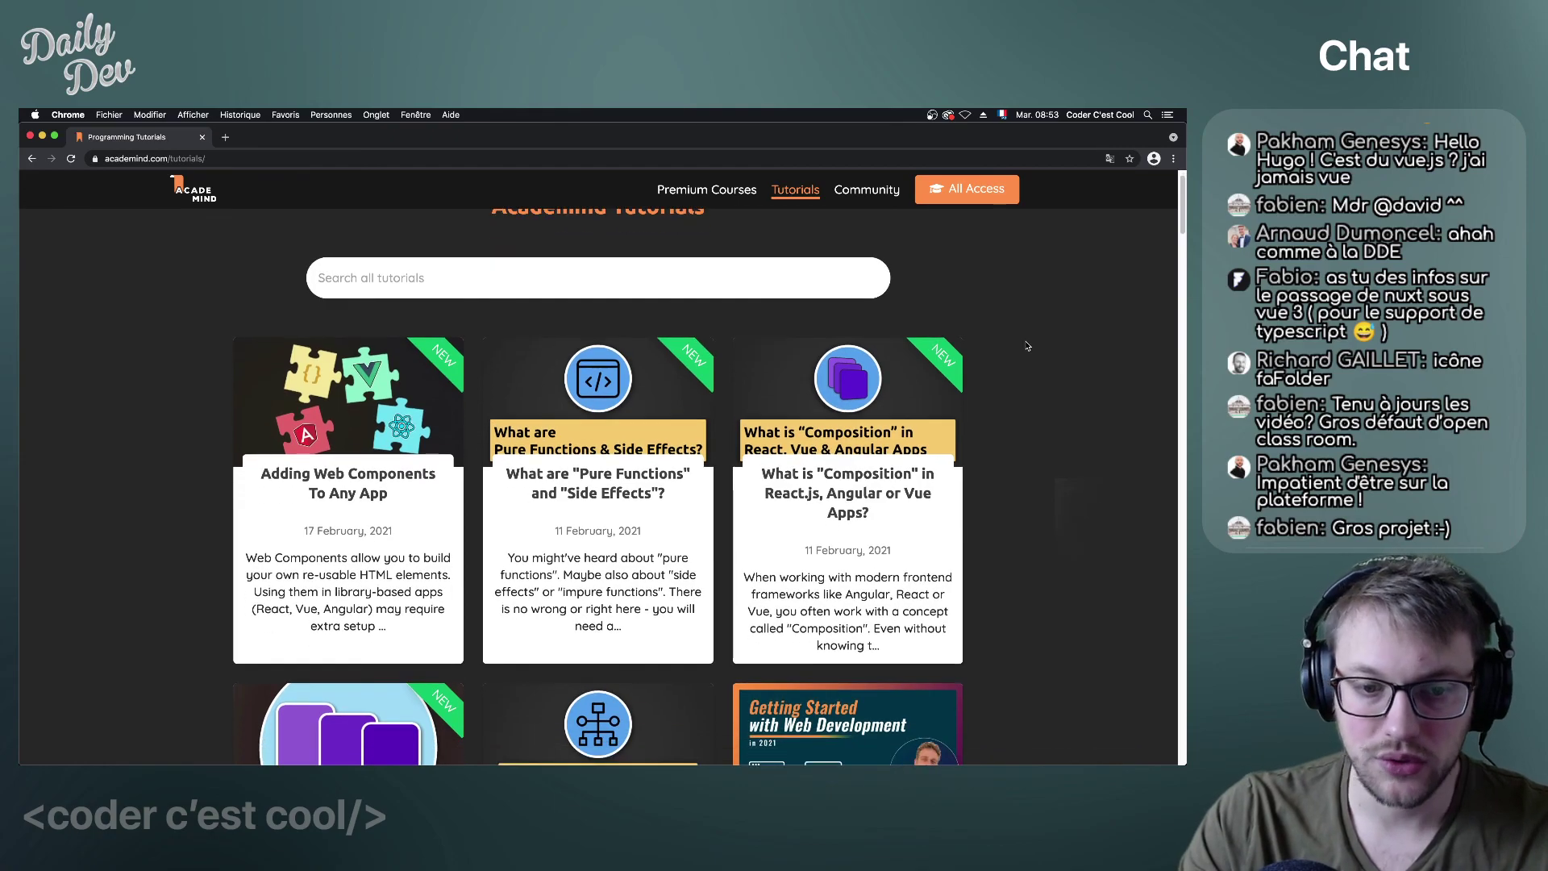
{"action": "scroll", "coordinate": [1028, 345], "scroll_direction": "down", "scroll_amount": 6}
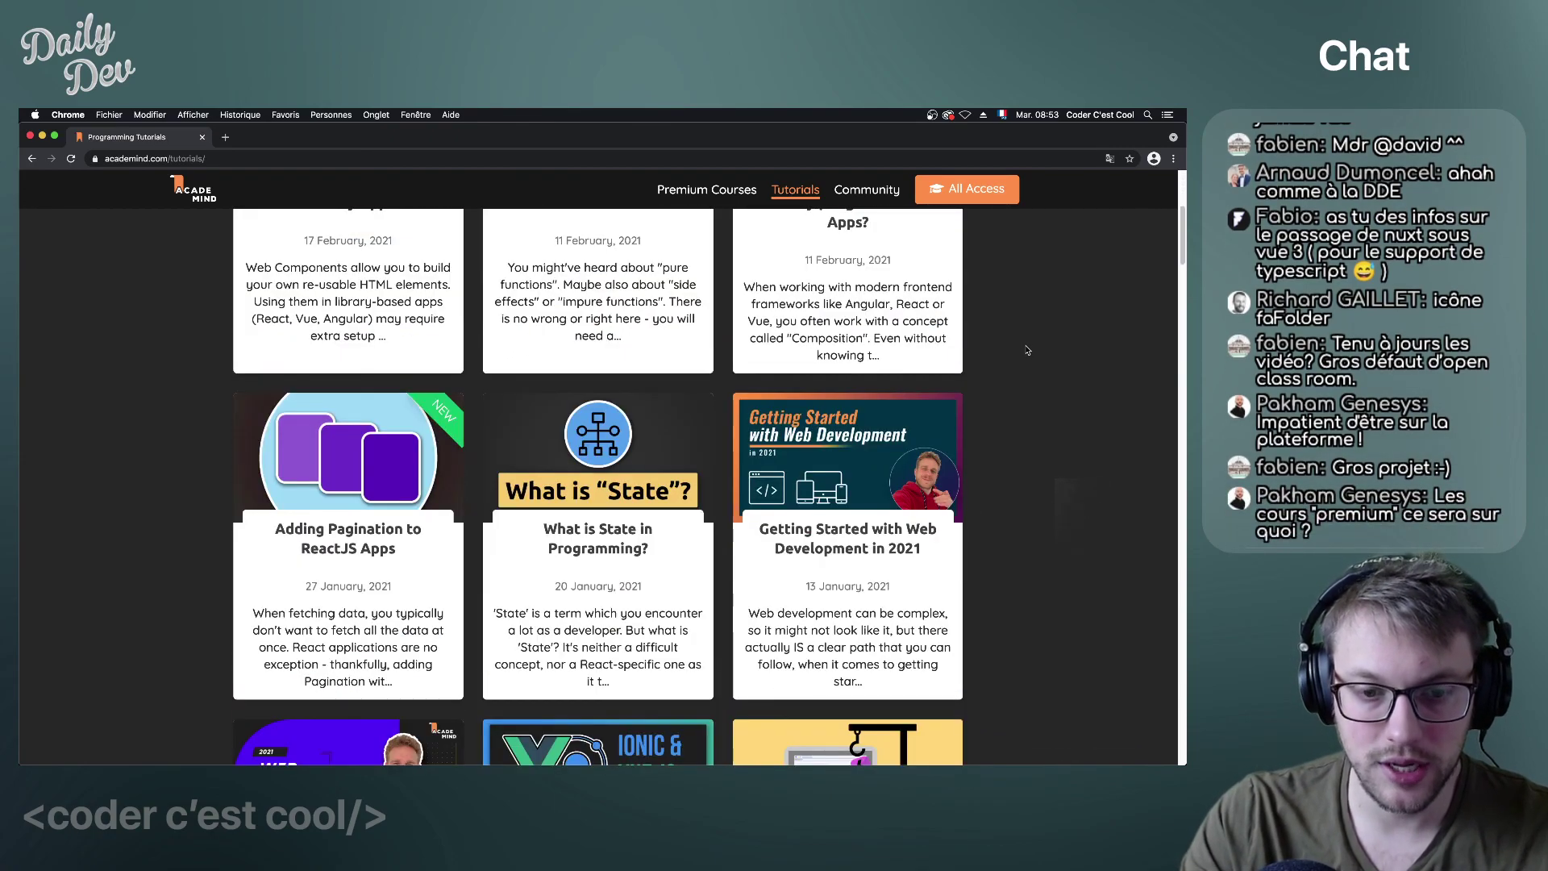
{"action": "scroll", "coordinate": [1028, 350], "scroll_direction": "down", "scroll_amount": 4}
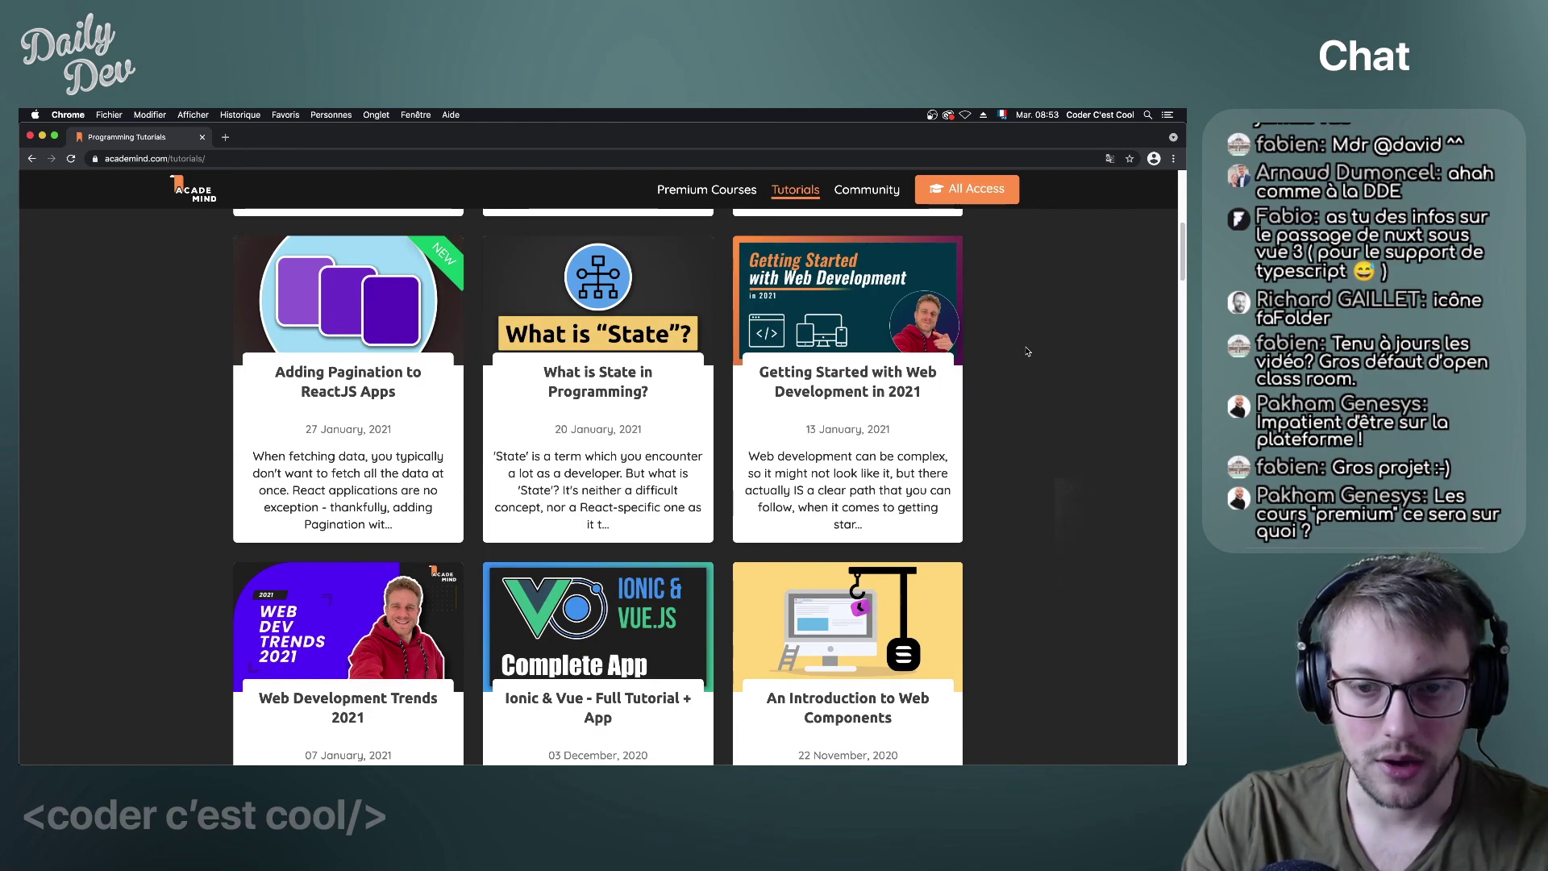
{"action": "scroll", "coordinate": [1027, 352], "scroll_direction": "down", "scroll_amount": 1}
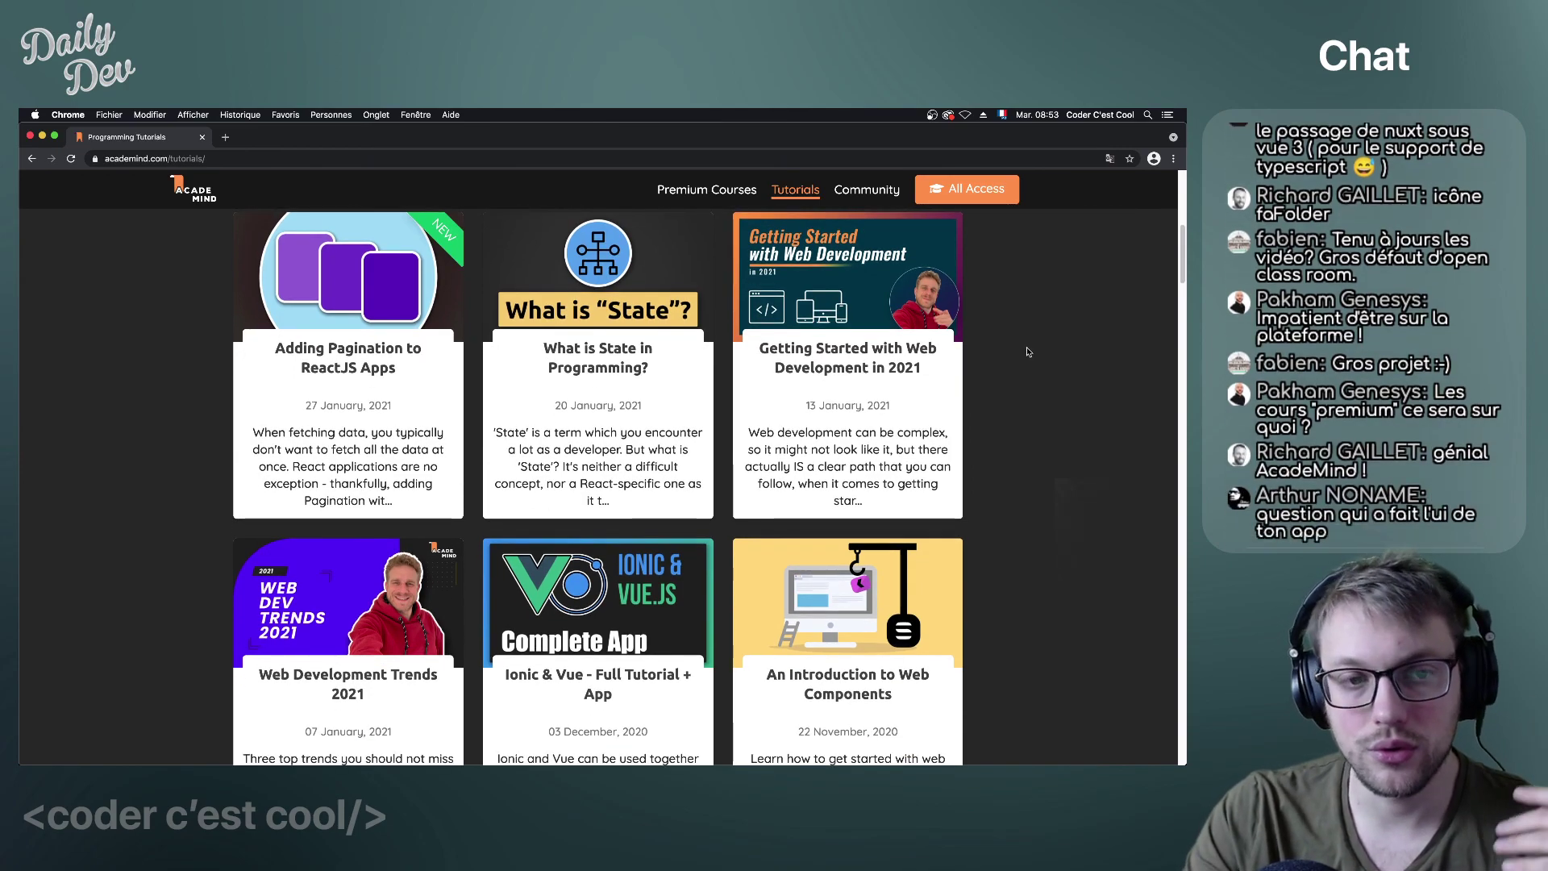
{"action": "scroll", "coordinate": [1027, 352], "scroll_direction": "down", "scroll_amount": 8}
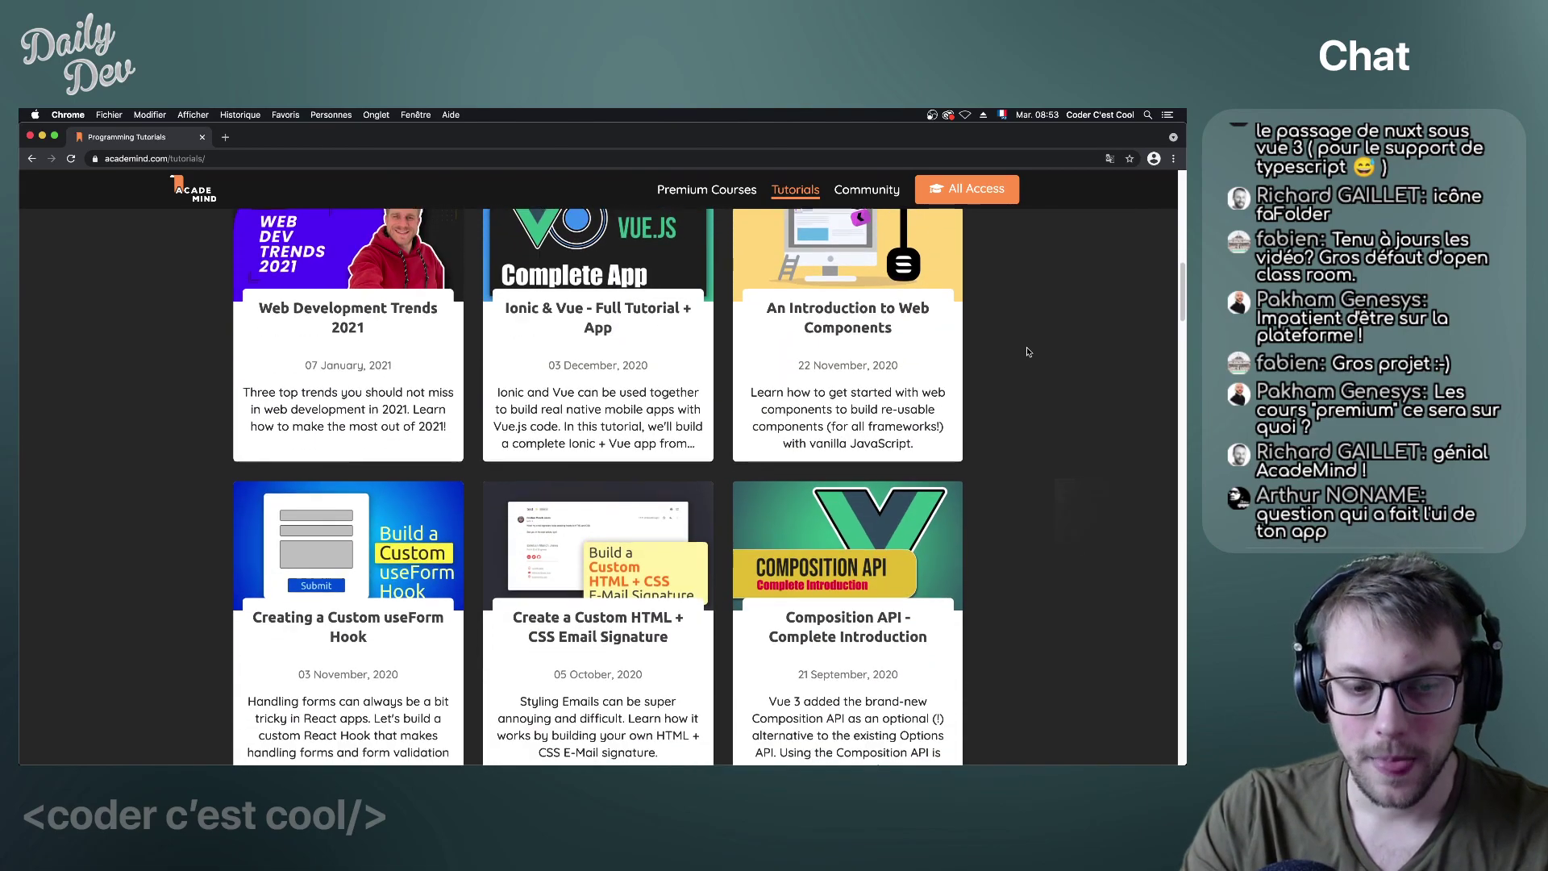
{"action": "scroll", "coordinate": [1028, 351], "scroll_direction": "up", "scroll_amount": 15}
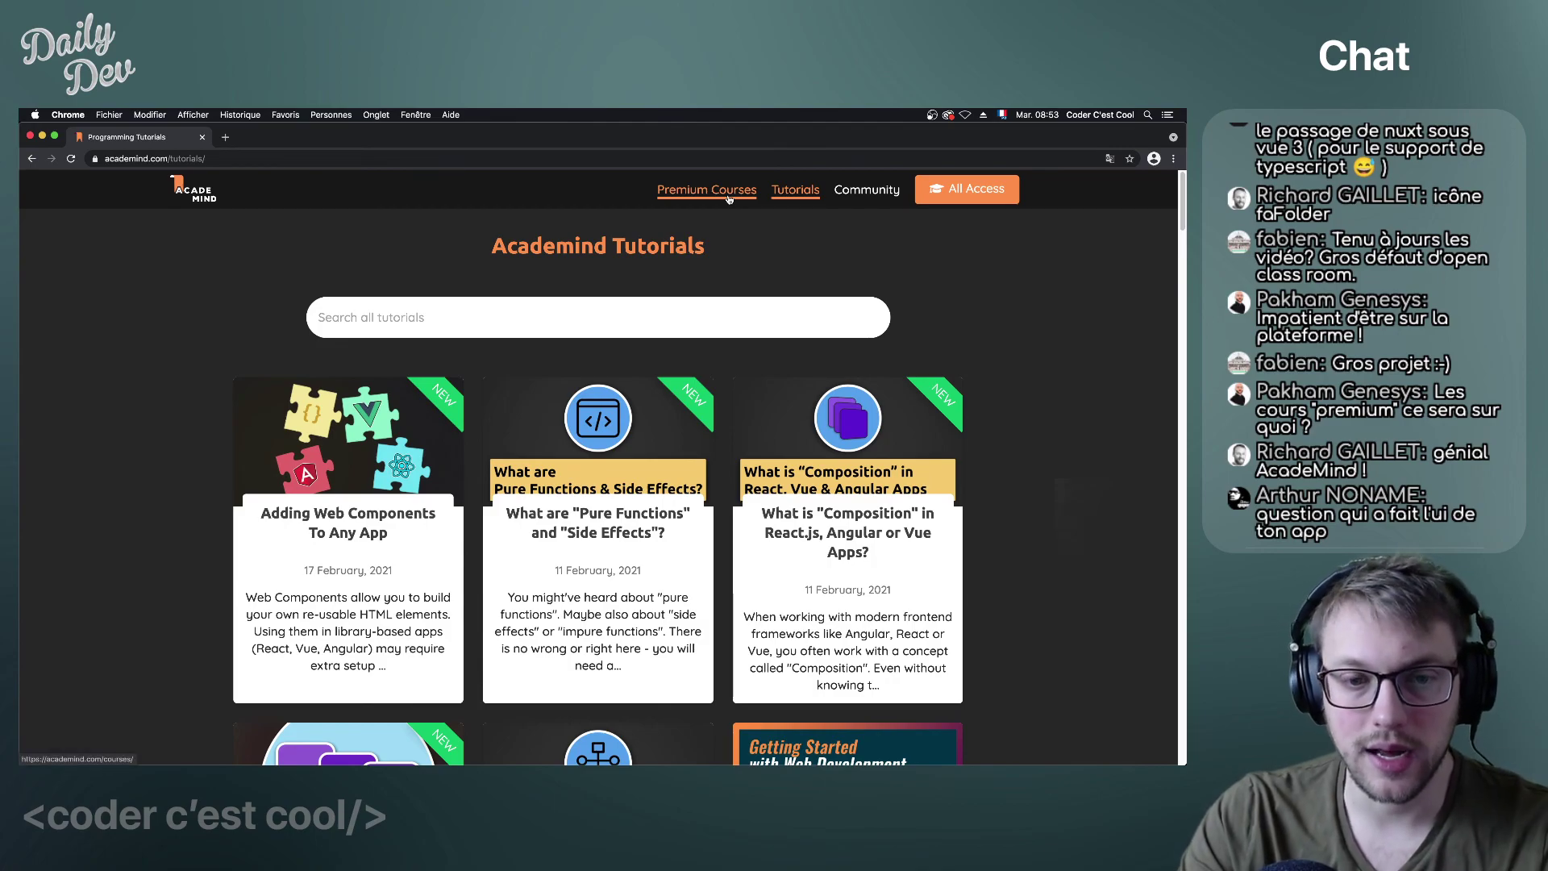
{"action": "left_click", "coordinate": [728, 198]}
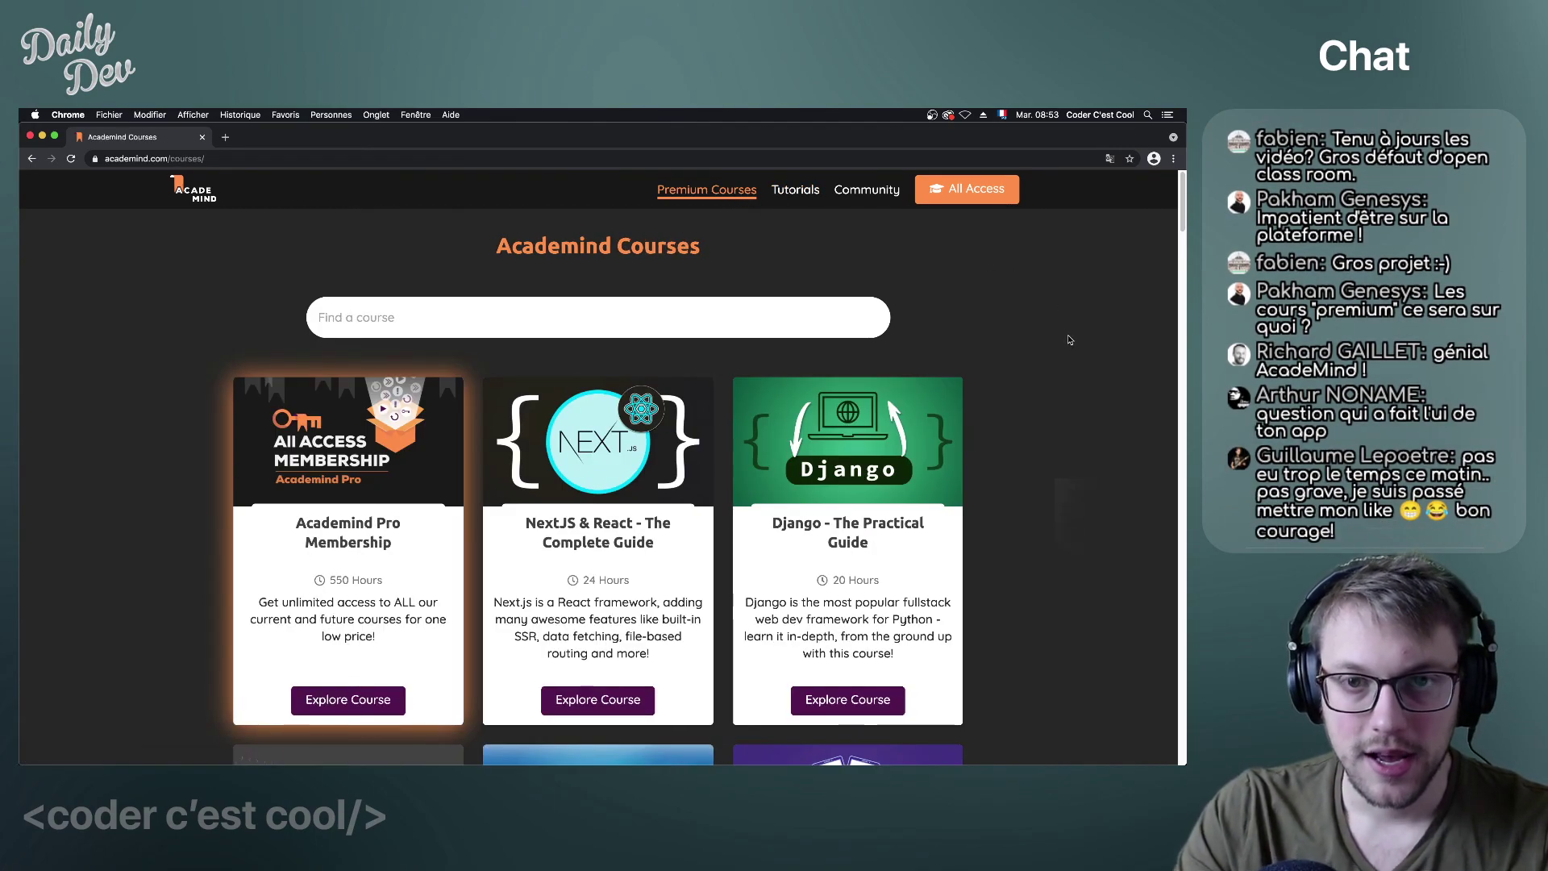
Open the "NextJS & React - The Complete Guide" course page from the premium course list and view its introduction.
{"action": "scroll", "coordinate": [1014, 344], "scroll_direction": "down", "scroll_amount": 2}
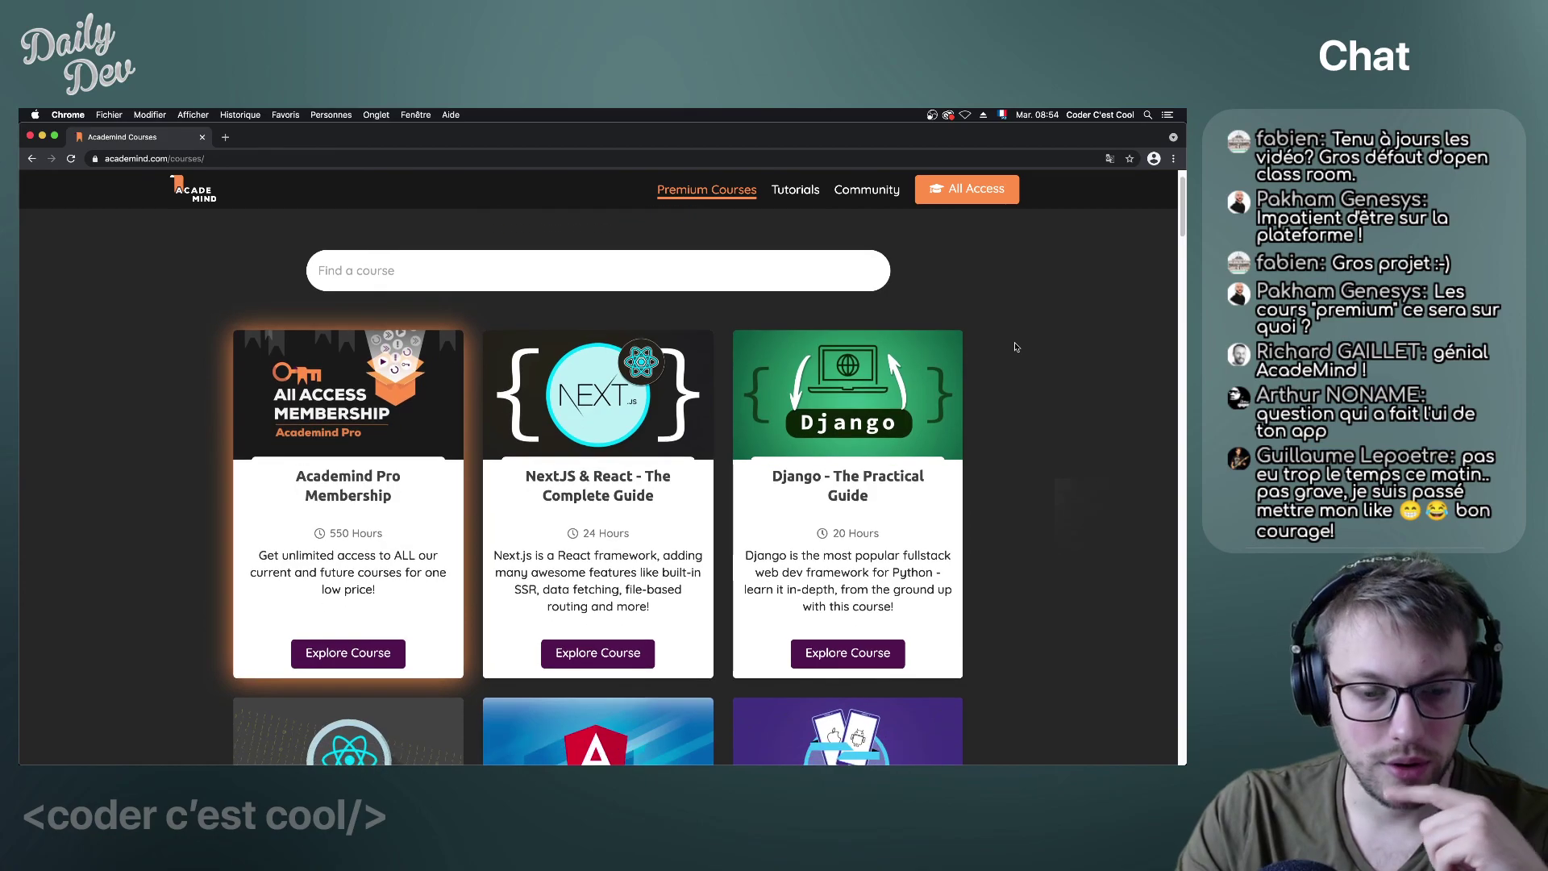
{"action": "scroll", "coordinate": [1014, 347], "scroll_direction": "down", "scroll_amount": 3}
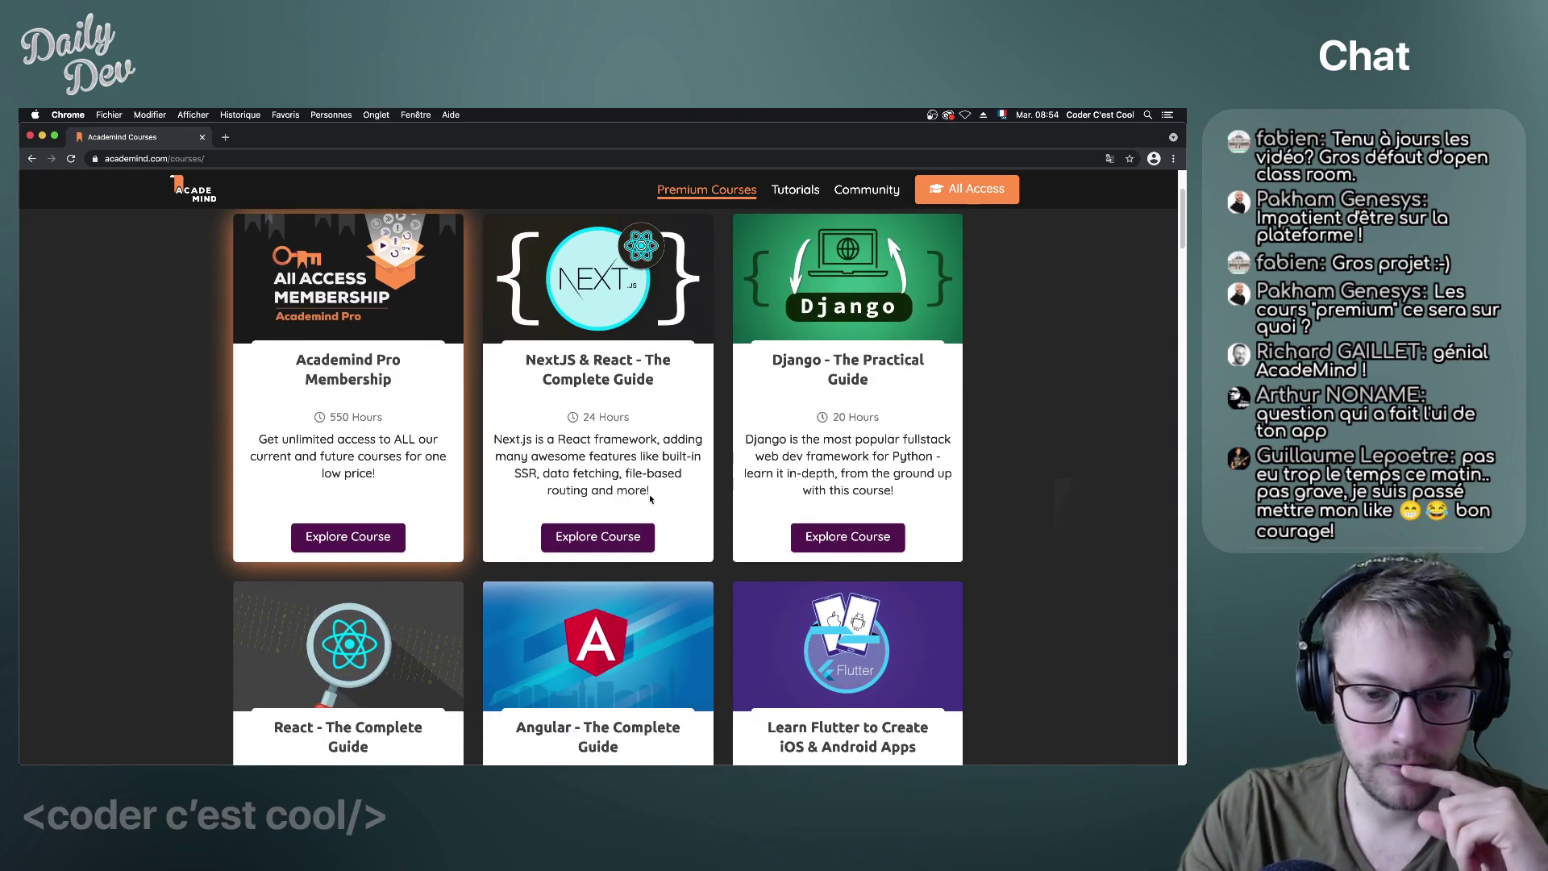
{"action": "left_click", "coordinate": [627, 545]}
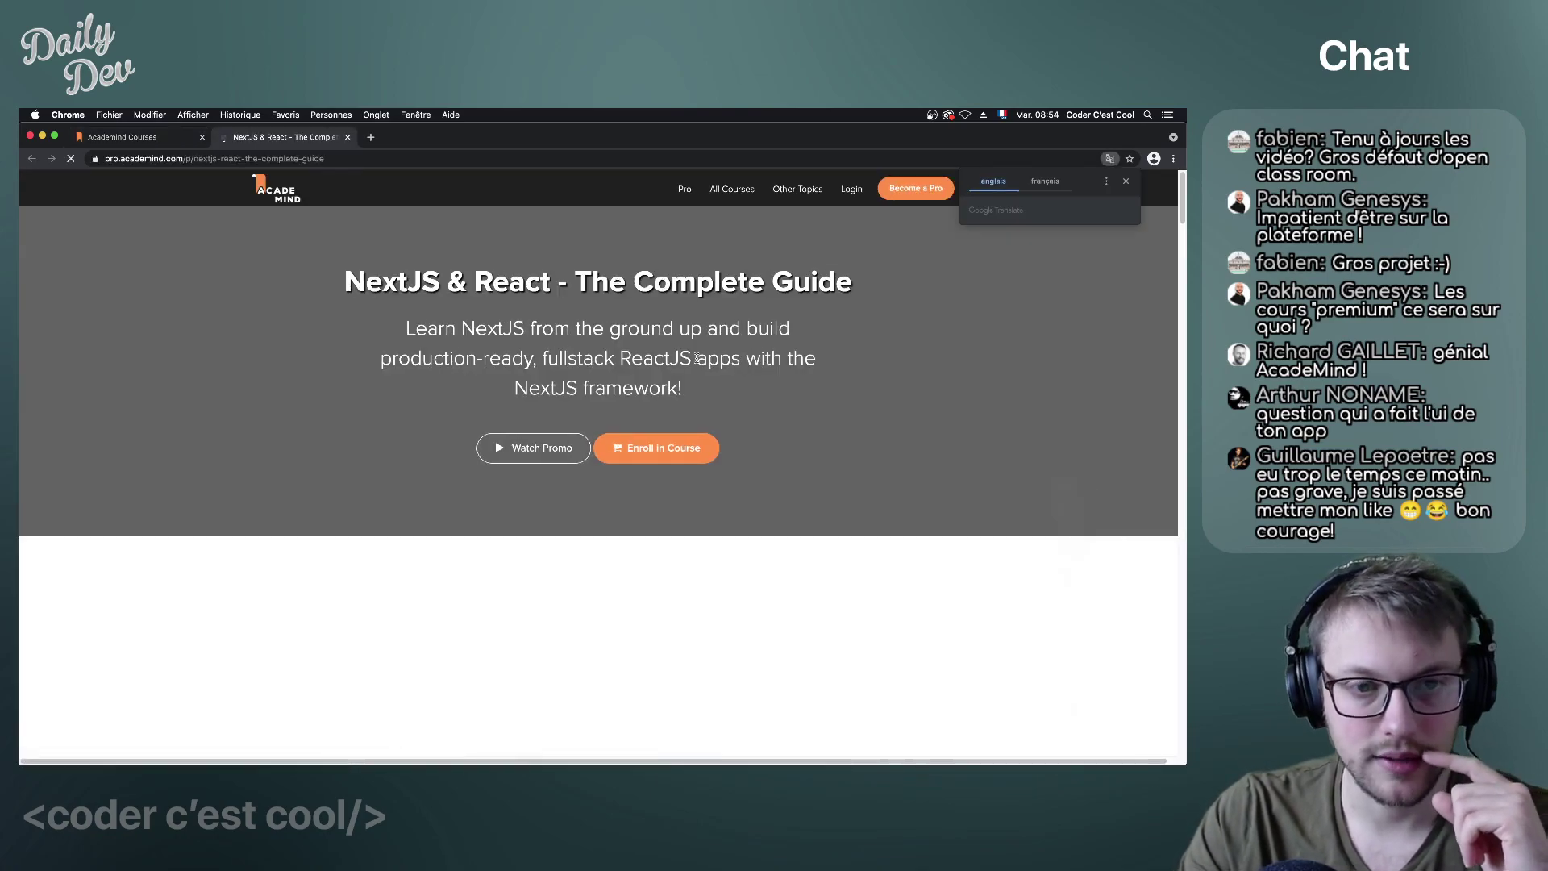
{"action": "scroll", "coordinate": [946, 310], "scroll_direction": "down", "scroll_amount": 8}
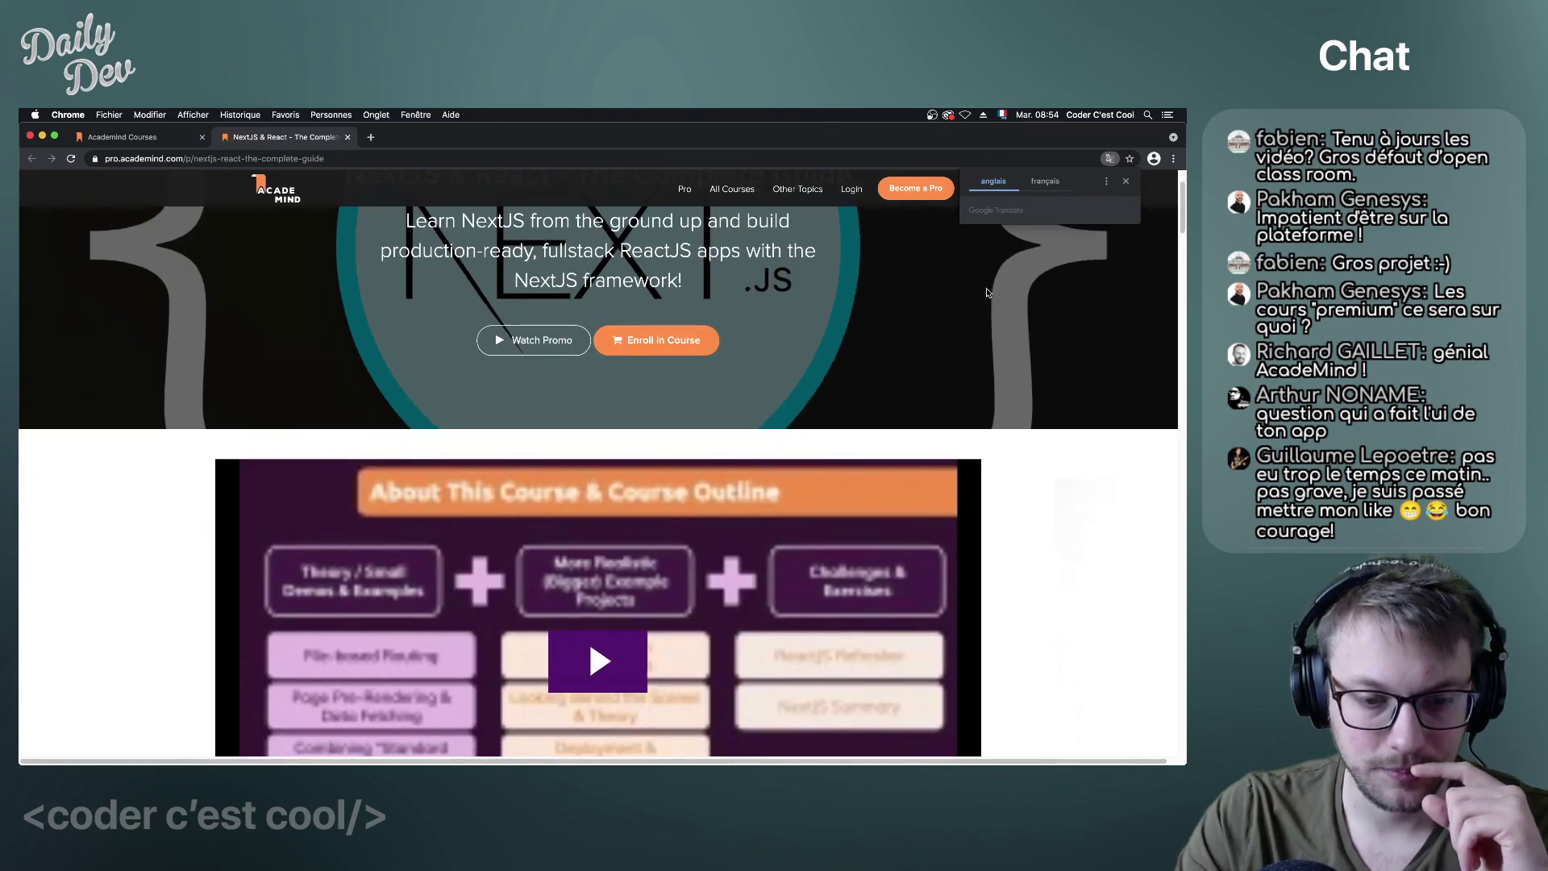
{"action": "scroll", "coordinate": [996, 311], "scroll_direction": "up", "scroll_amount": 6}
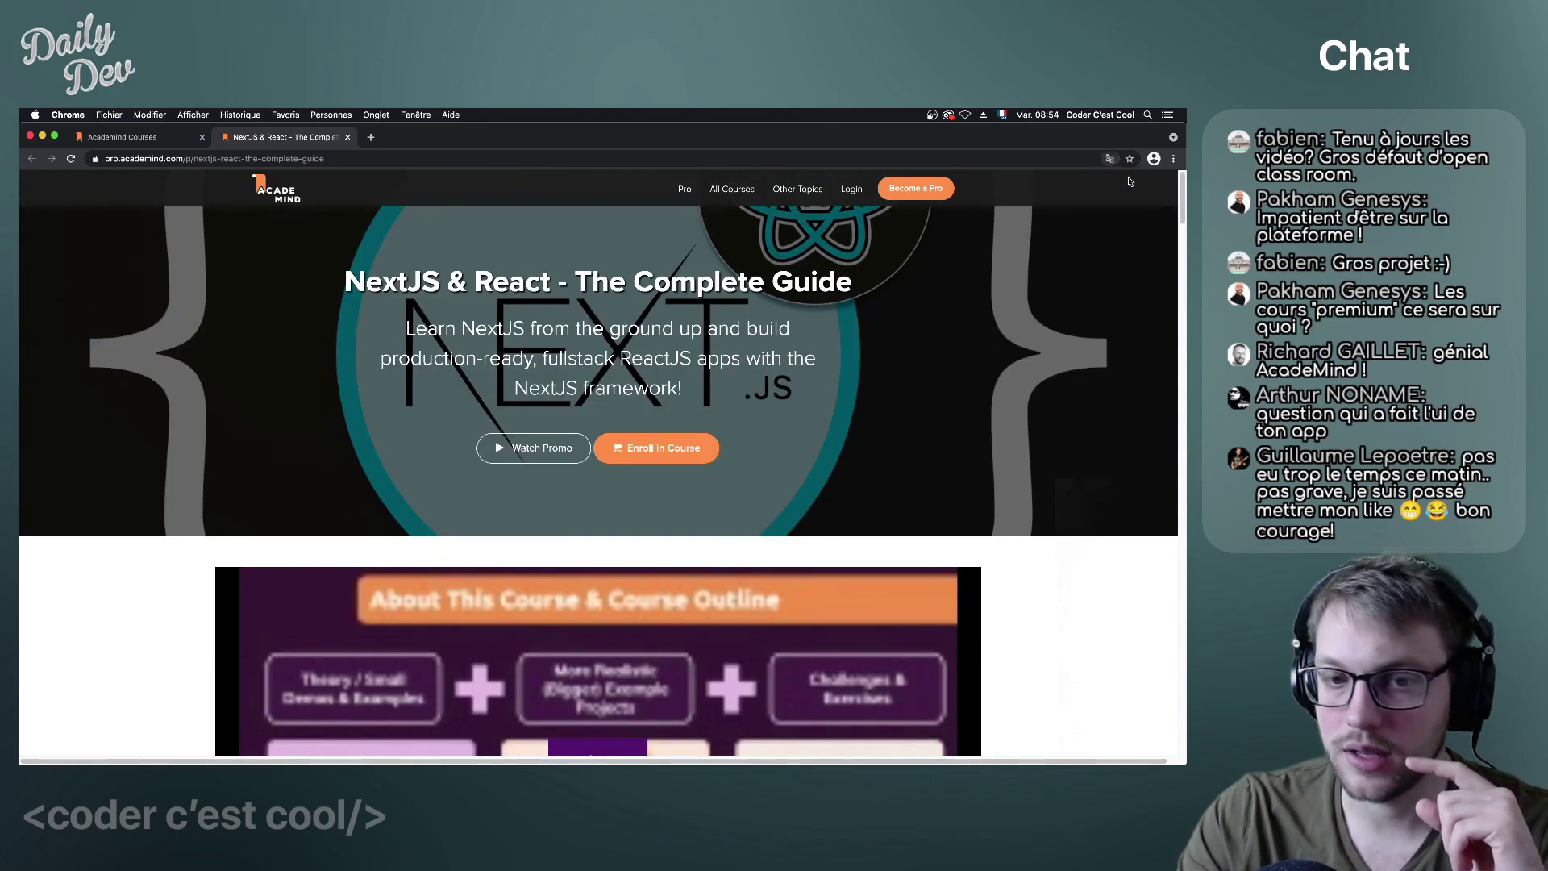
{"action": "scroll", "coordinate": [971, 333], "scroll_direction": "up", "scroll_amount": 2}
Examine the single-course licence and Academind Pro membership prices at the end of the NextJS & React course page.
{"action": "scroll", "coordinate": [952, 404], "scroll_direction": "down", "scroll_amount": 20}
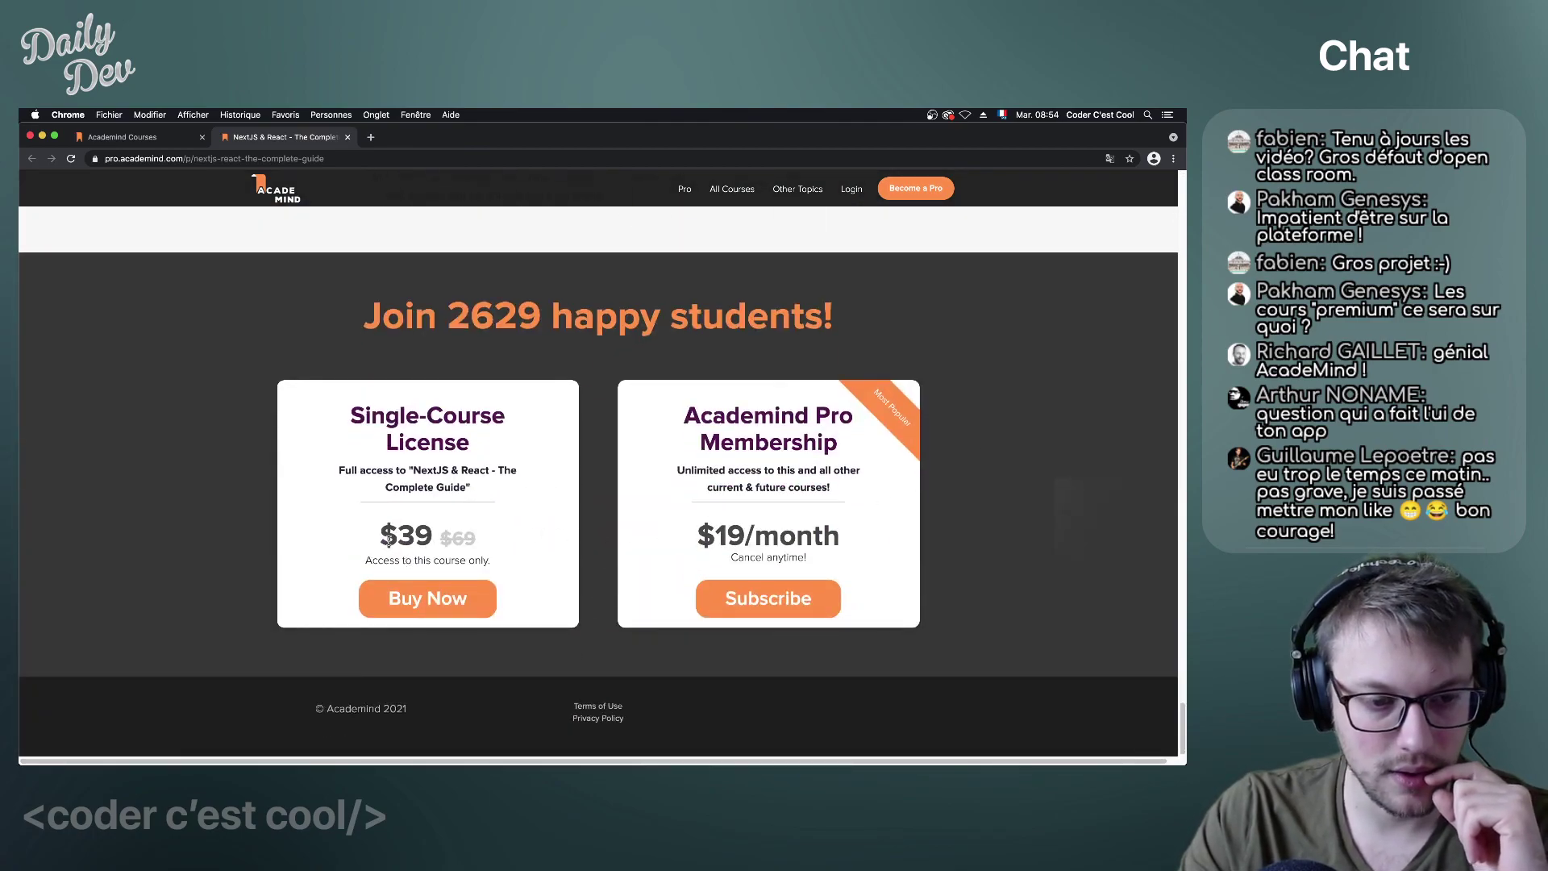
{"action": "mouse_move", "coordinate": [384, 540]}
{"action": "left_mouse_down"}
{"action": "mouse_move", "coordinate": [436, 536]}
{"action": "mouse_move", "coordinate": [387, 535]}
{"action": "left_mouse_up"}
{"action": "left_click", "coordinate": [428, 534]}
{"action": "left_click", "coordinate": [411, 534]}
{"action": "left_click", "coordinate": [436, 535]}
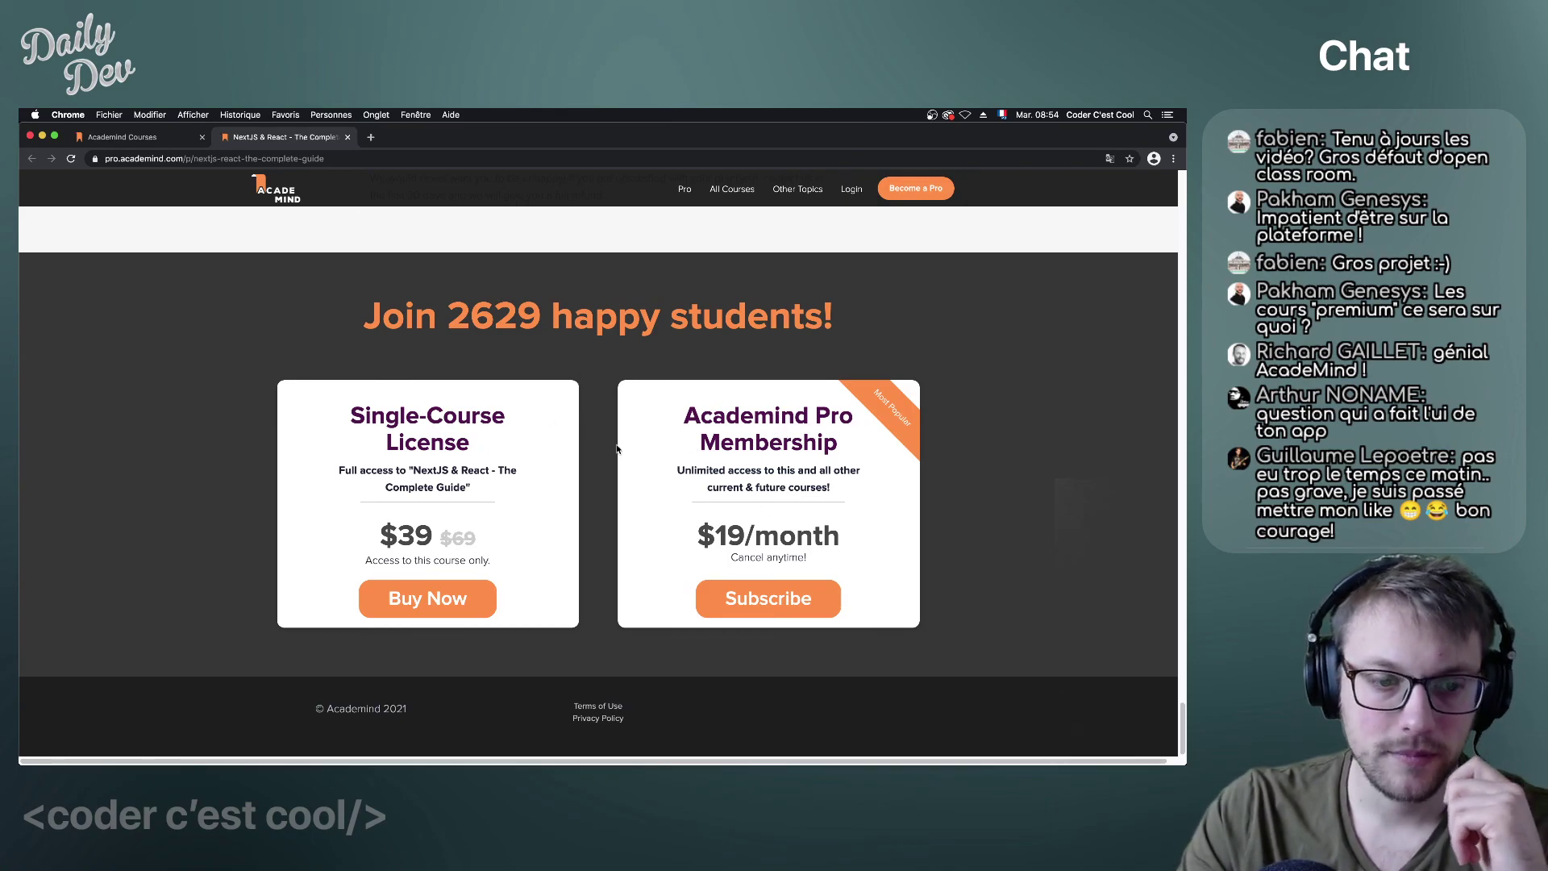
Check the membership card in the course list and open the Academind Pro subscription checkout from the NextJS course page.
{"action": "left_click", "coordinate": [121, 137]}
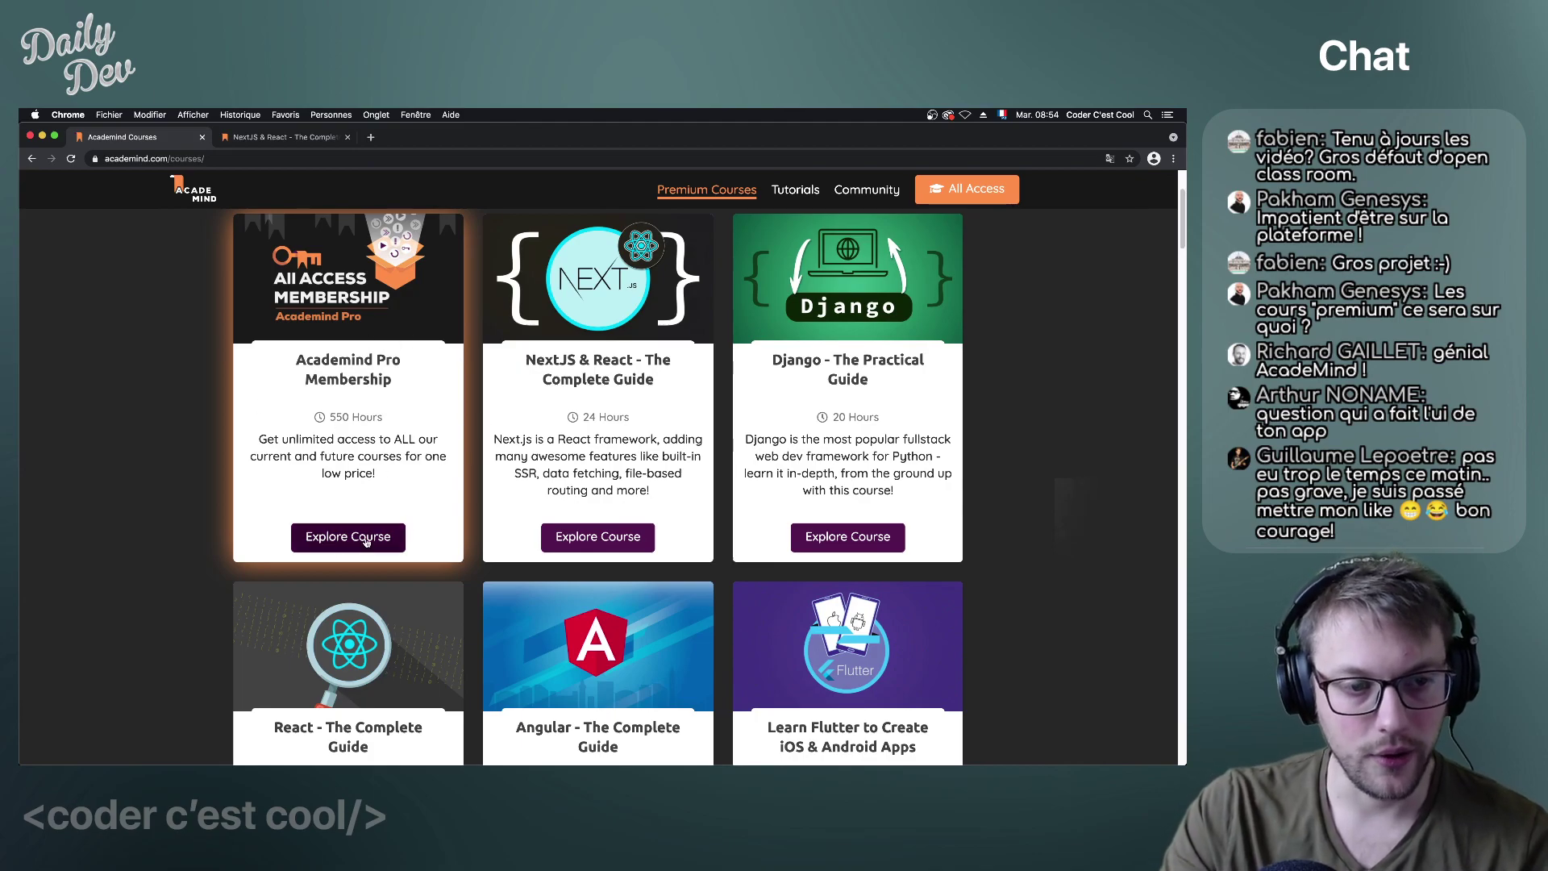
{"action": "left_click_drag", "start_coordinate": [361, 438], "coordinate": [361, 457]}
{"action": "left_click", "coordinate": [287, 137]}
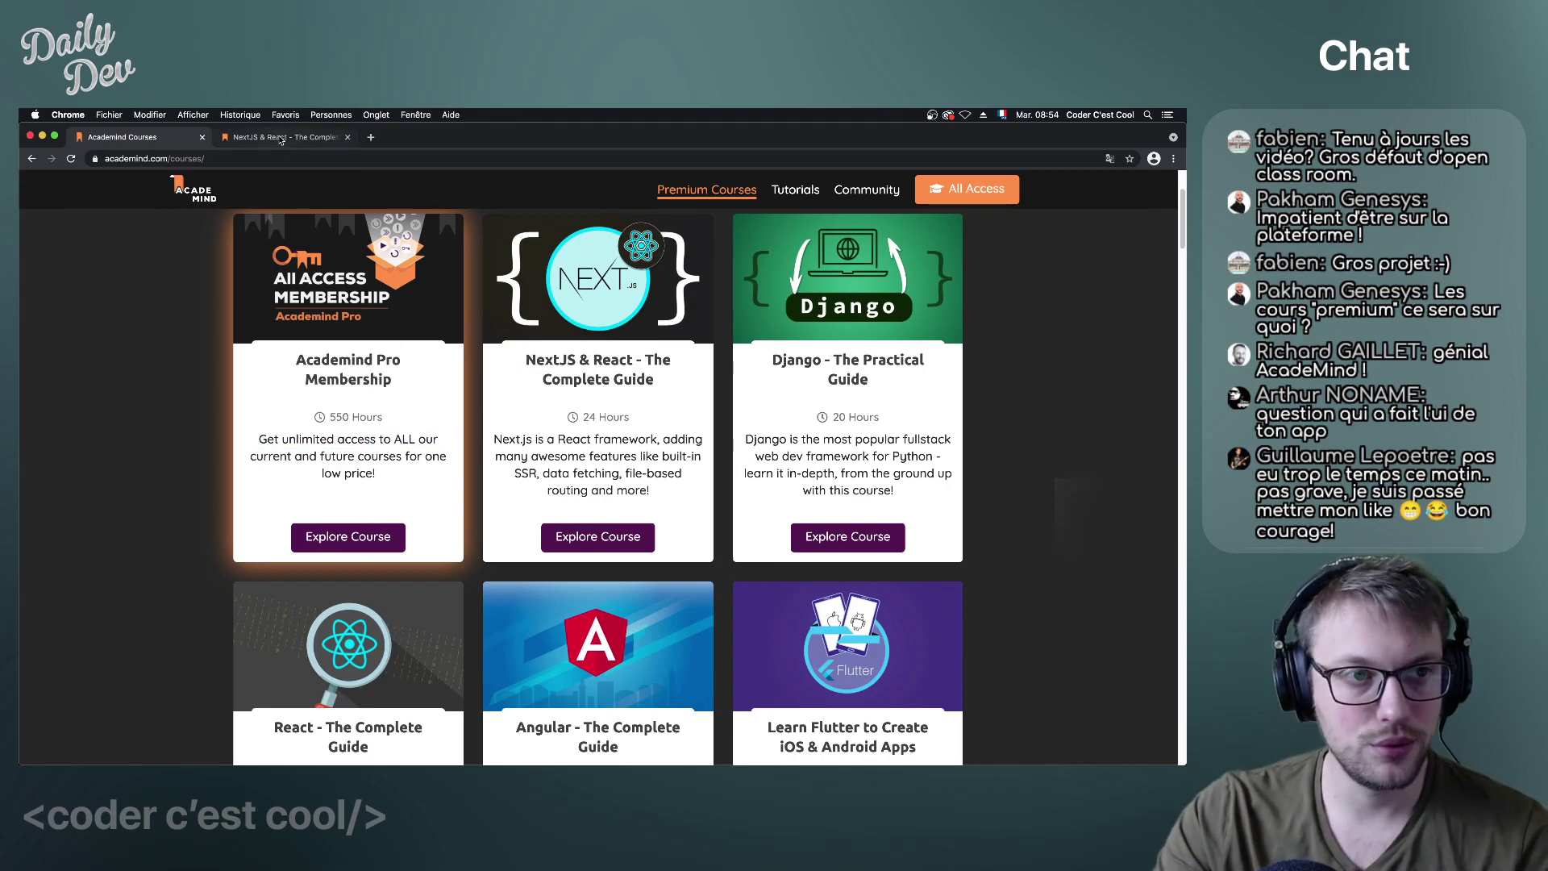
{"action": "left_click", "coordinate": [777, 595]}
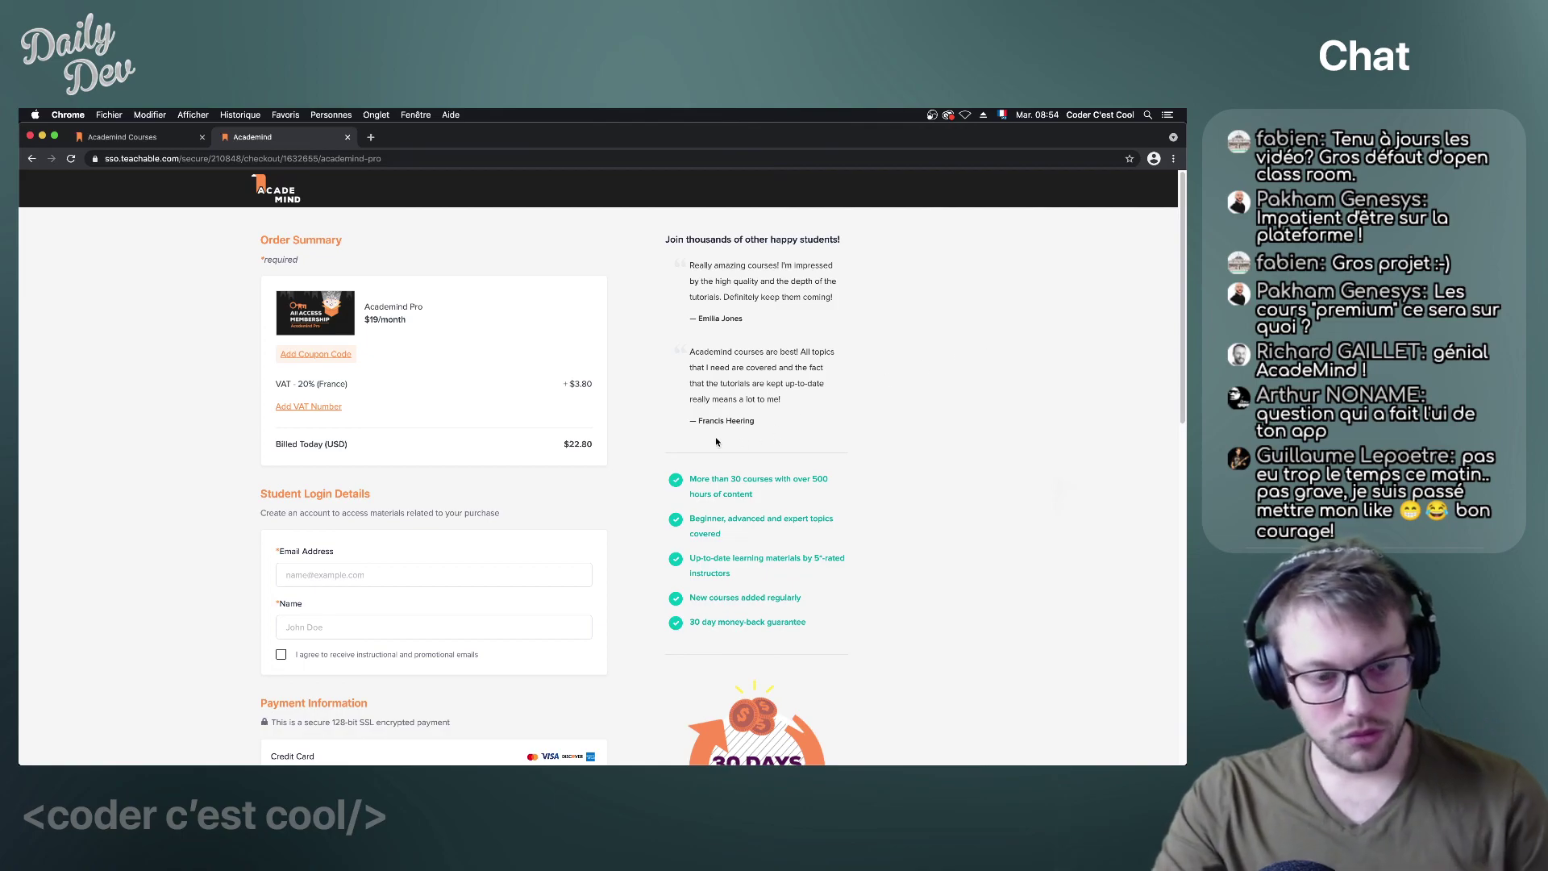
Return to the course list, view the Academind Pro Membership course page and close it again.
{"action": "left_click", "coordinate": [161, 137]}
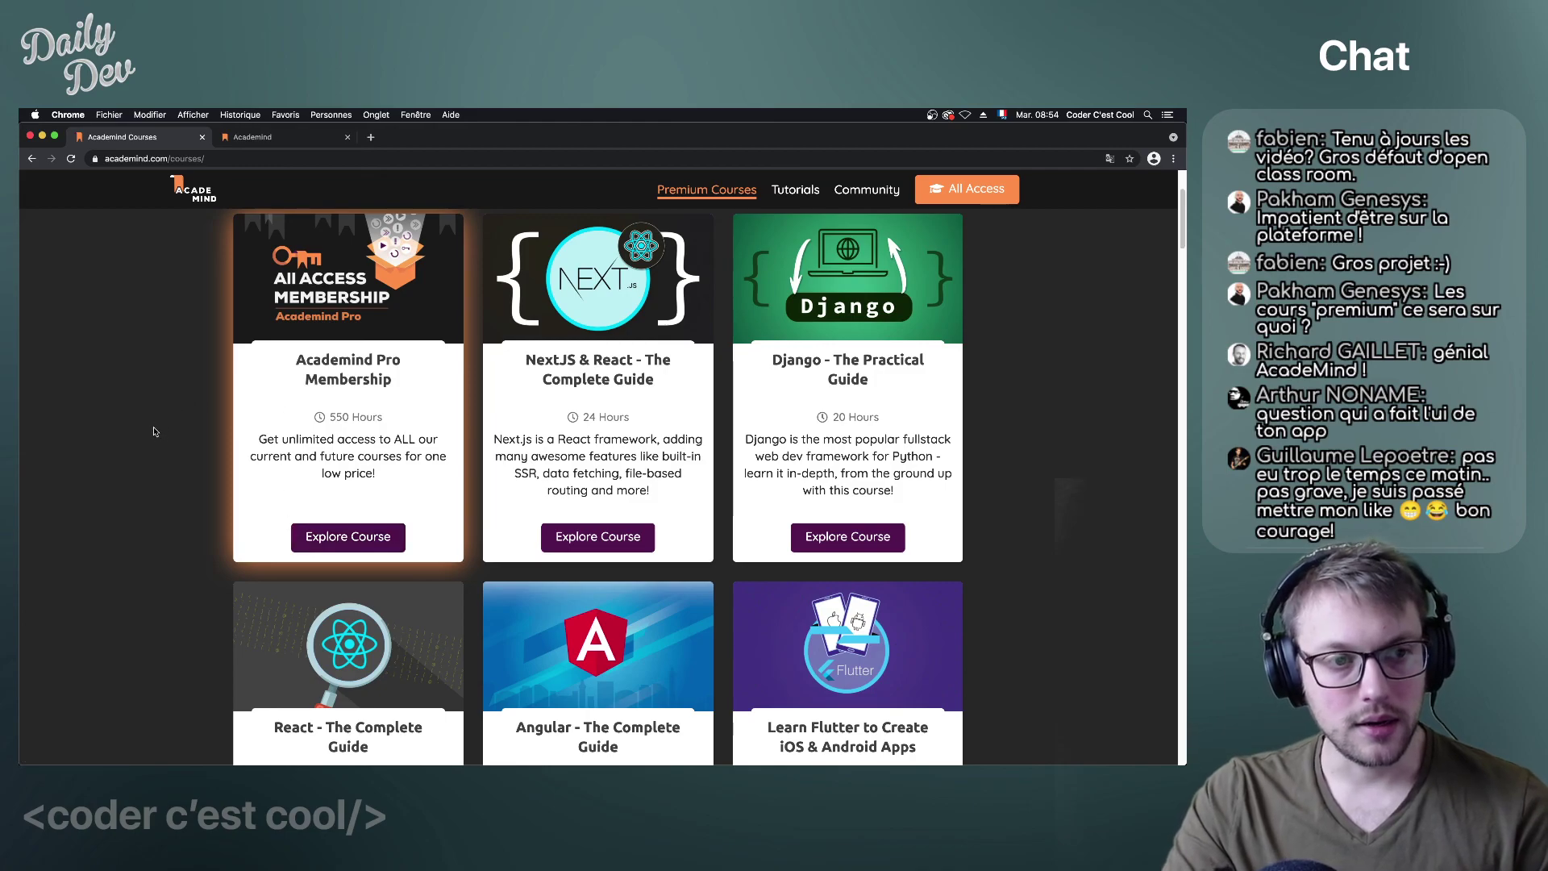
{"action": "scroll", "coordinate": [141, 431], "scroll_direction": "up", "scroll_amount": 2}
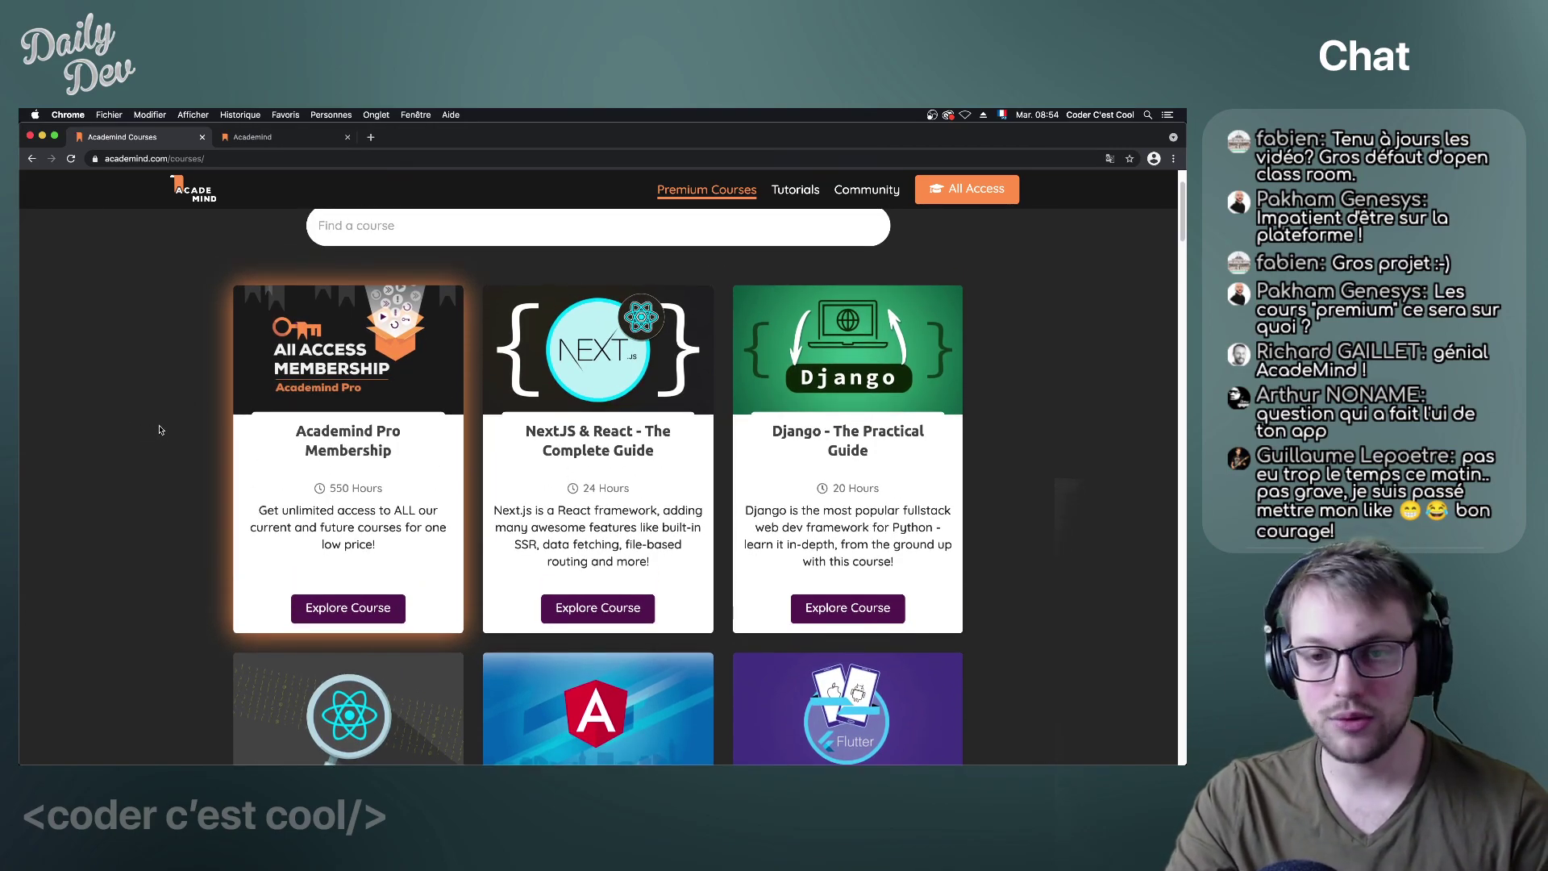
{"action": "scroll", "coordinate": [161, 424], "scroll_direction": "up", "scroll_amount": 1}
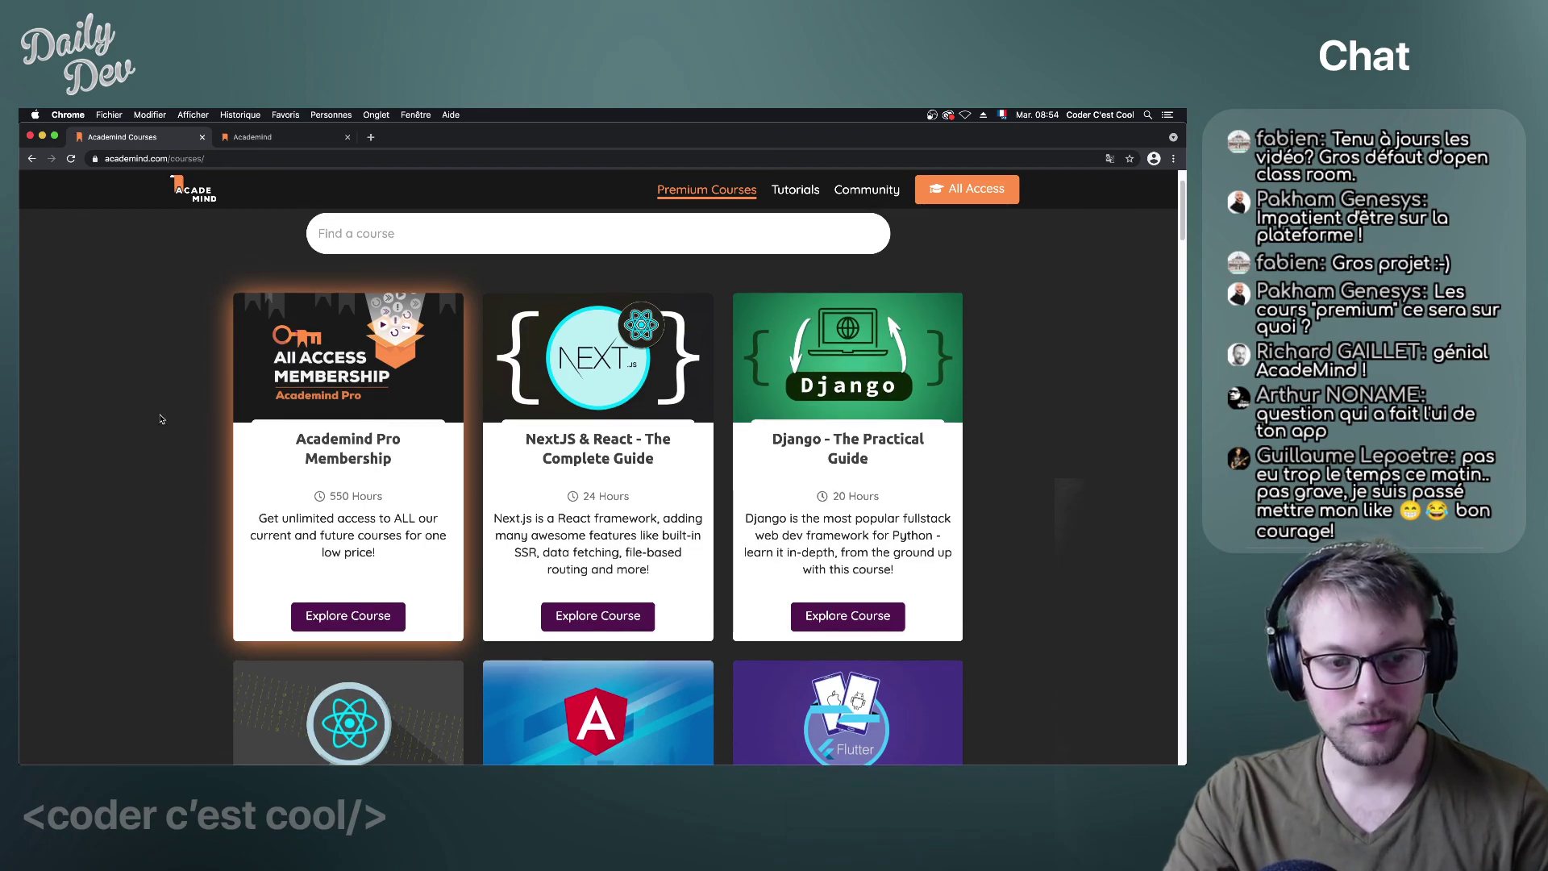
{"action": "left_click", "coordinate": [379, 622]}
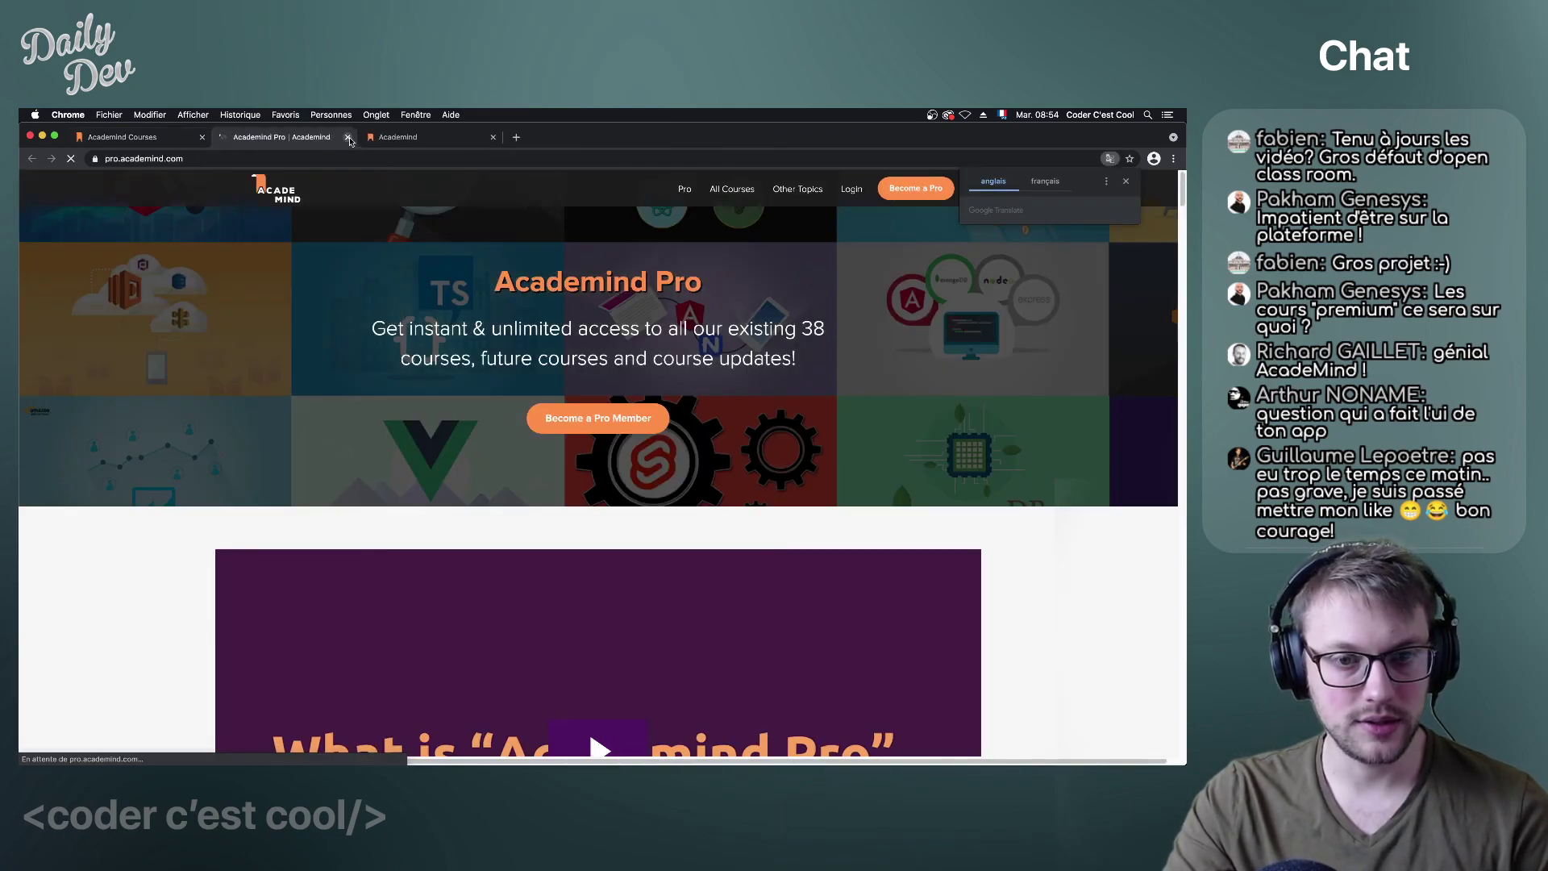
{"action": "left_click", "coordinate": [348, 138]}
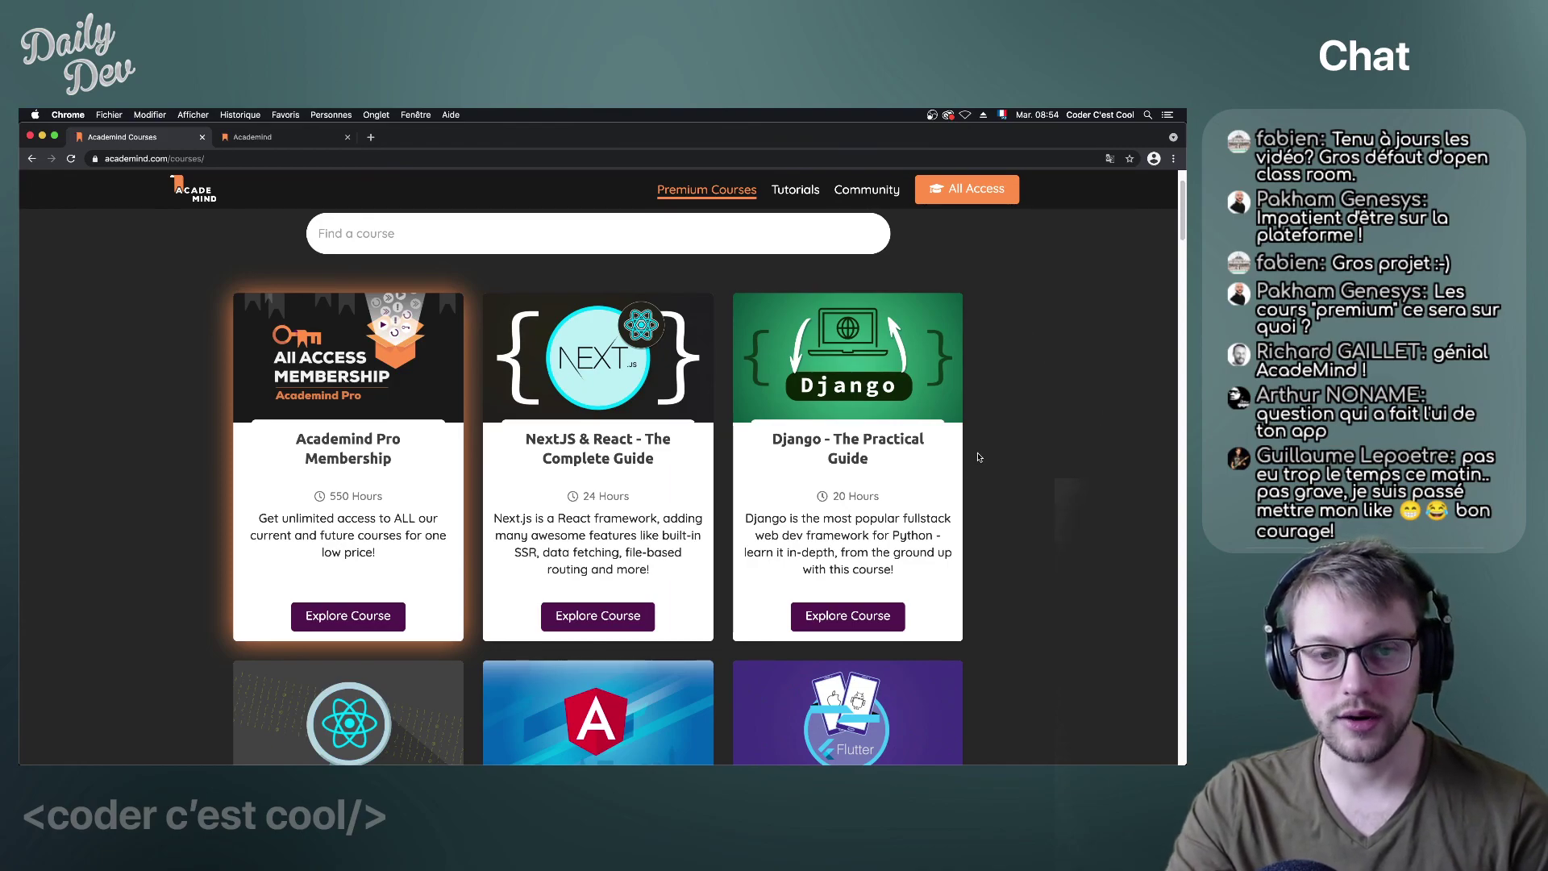
{"action": "scroll", "coordinate": [1020, 476], "scroll_direction": "up", "scroll_amount": 3}
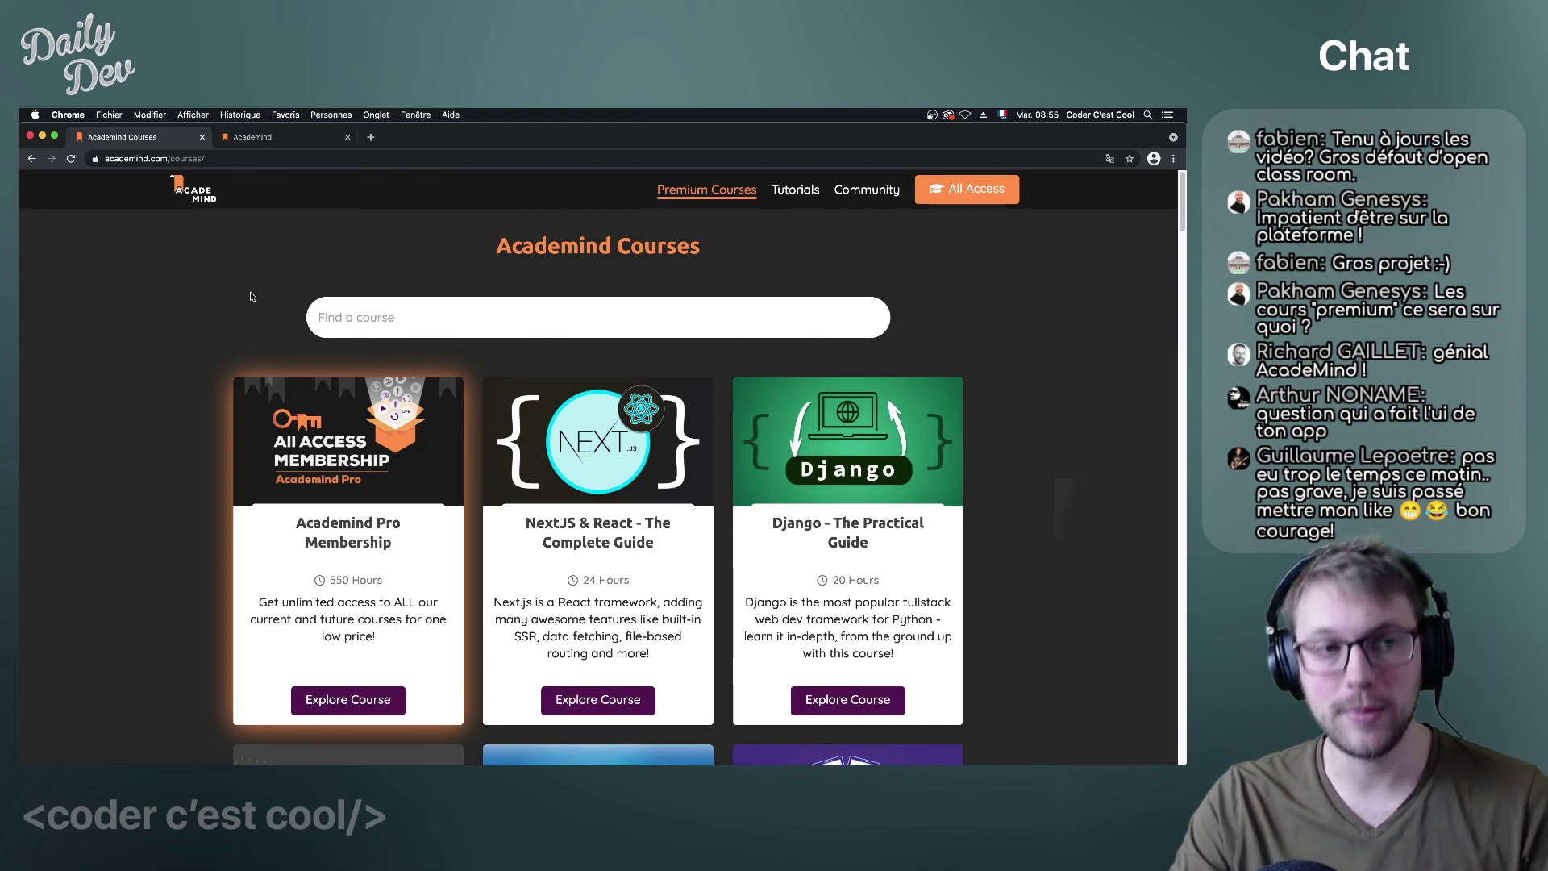
{"action": "mouse_move", "coordinate": [547, 250]}
{"action": "left_mouse_down"}
{"action": "mouse_move", "coordinate": [646, 250]}
{"action": "mouse_move", "coordinate": [547, 250]}
{"action": "left_mouse_up"}
{"action": "left_click_drag", "start_coordinate": [661, 248], "coordinate": [609, 250]}
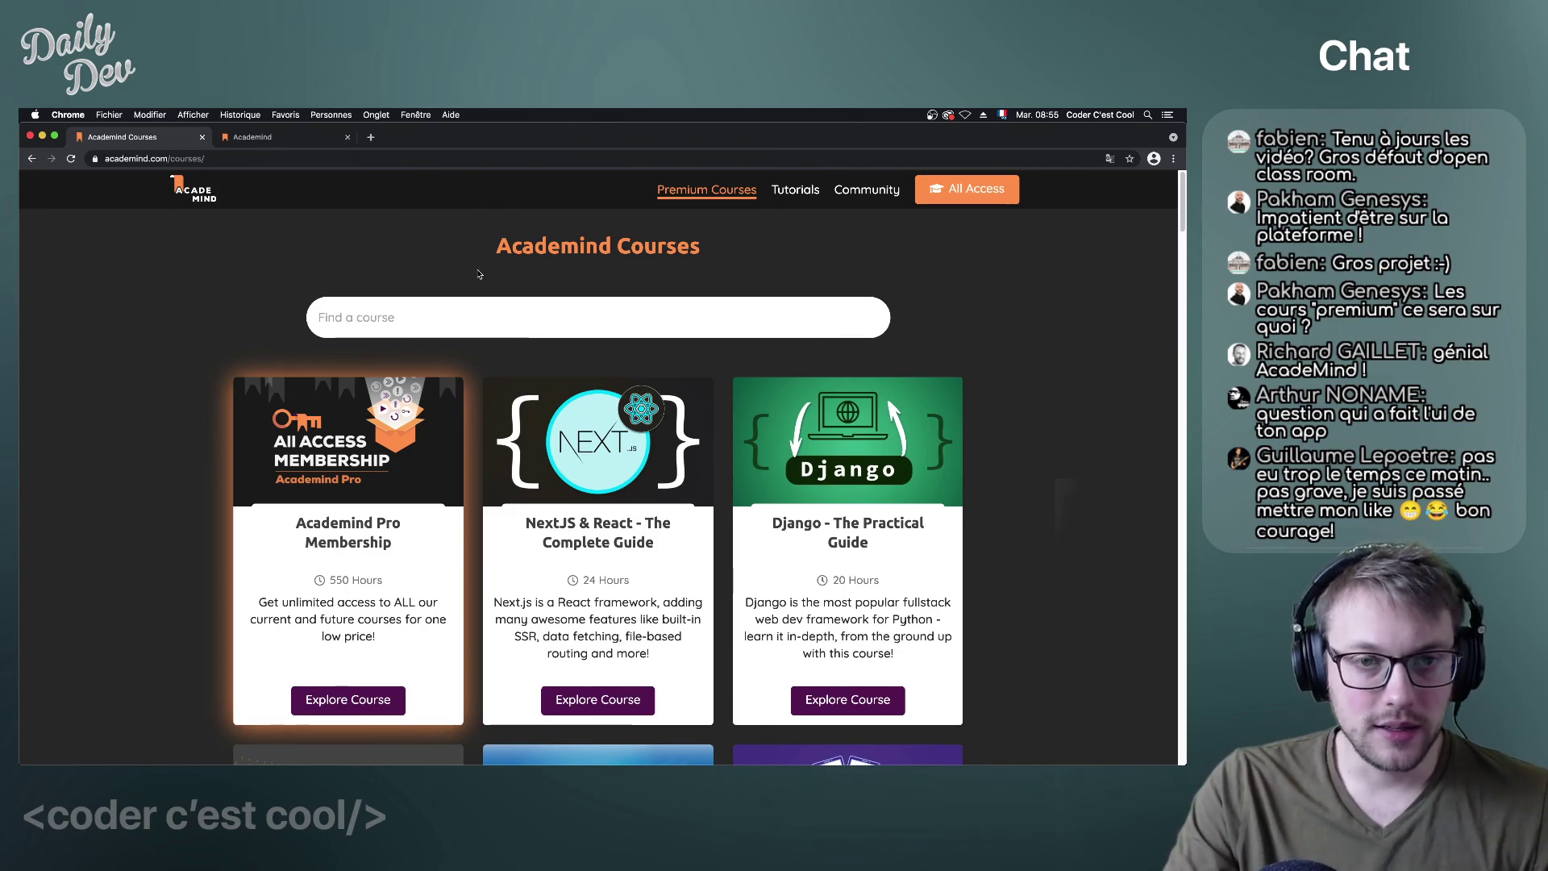
{"action": "left_click_drag", "start_coordinate": [559, 248], "coordinate": [621, 250]}
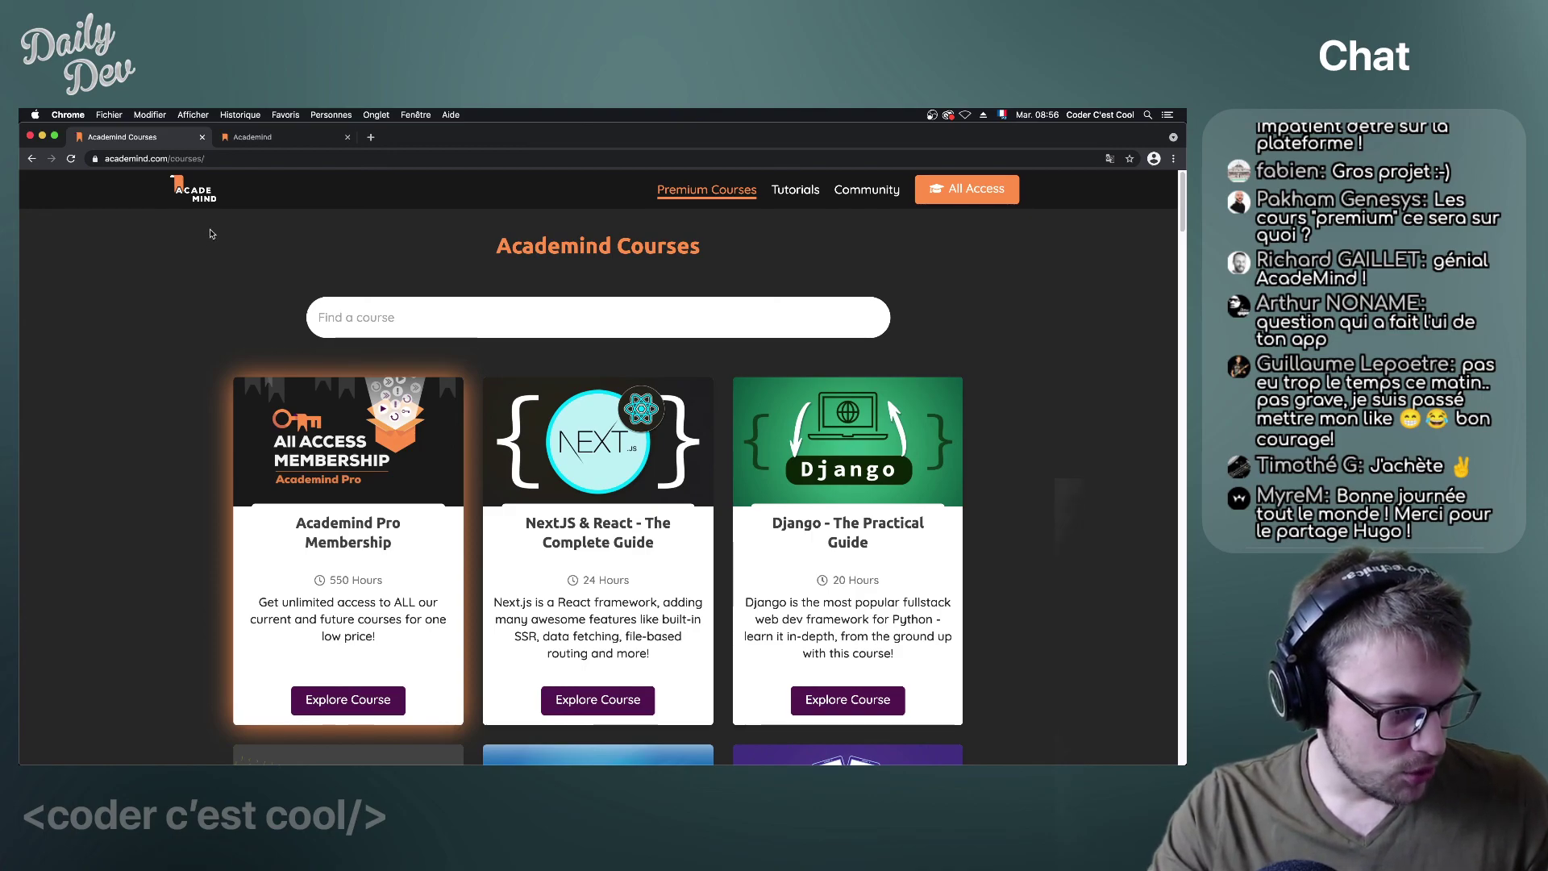
{"action": "left_click", "coordinate": [299, 137]}
{"action": "left_click", "coordinate": [141, 137]}
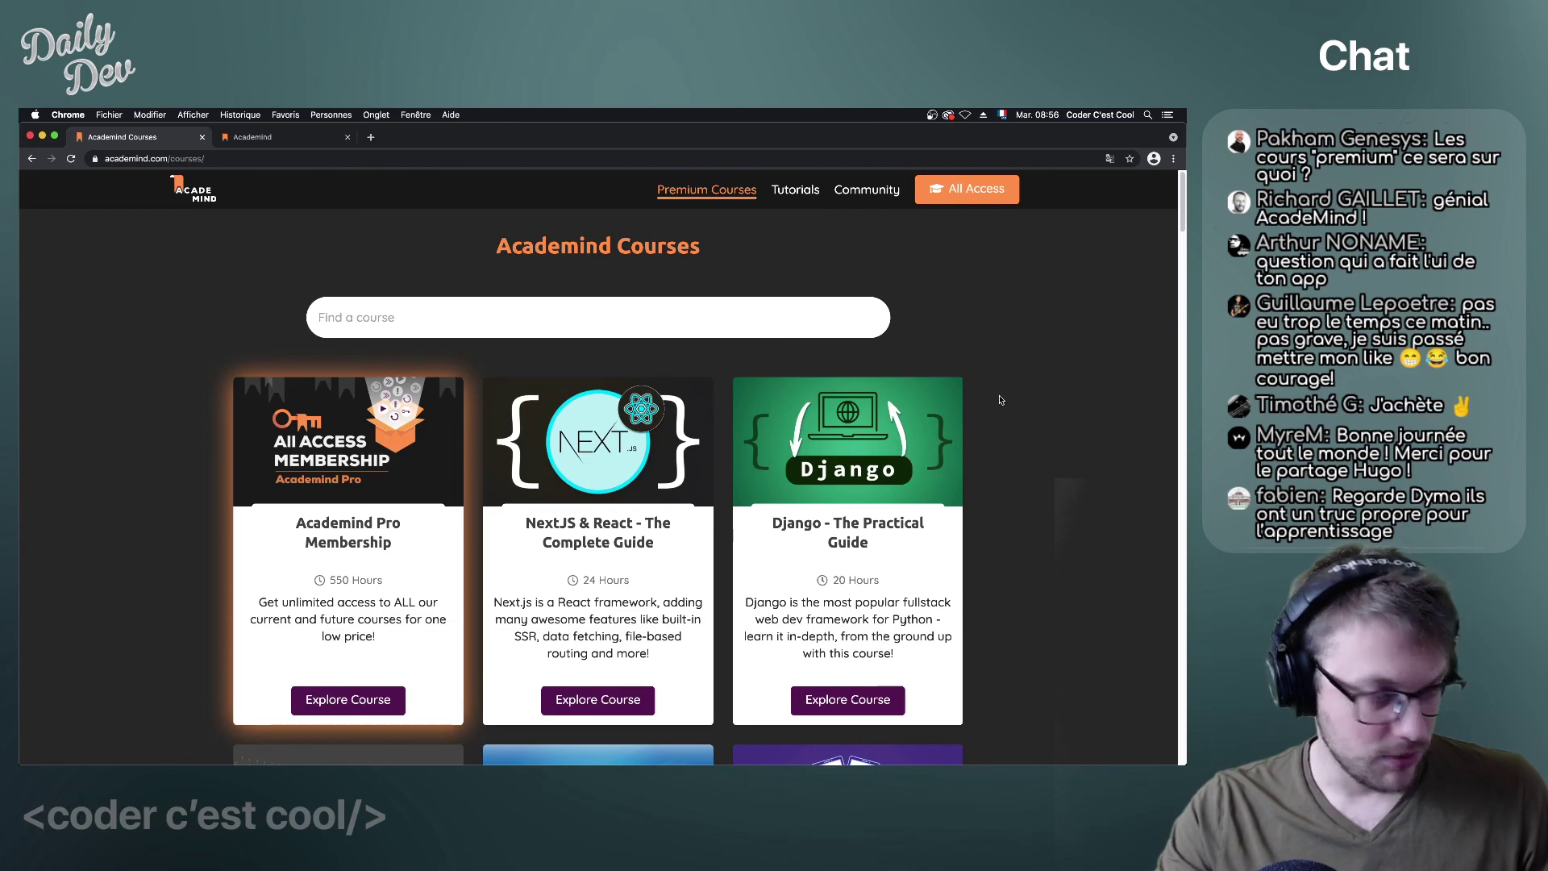
Switch to Adobe XD and look over the mobile and desktop template artboards in the CDC - Maquettes Master file.
{"action": "mouse_move", "coordinate": [609, 740]}
{"action": "left_click", "coordinate": [552, 740]}
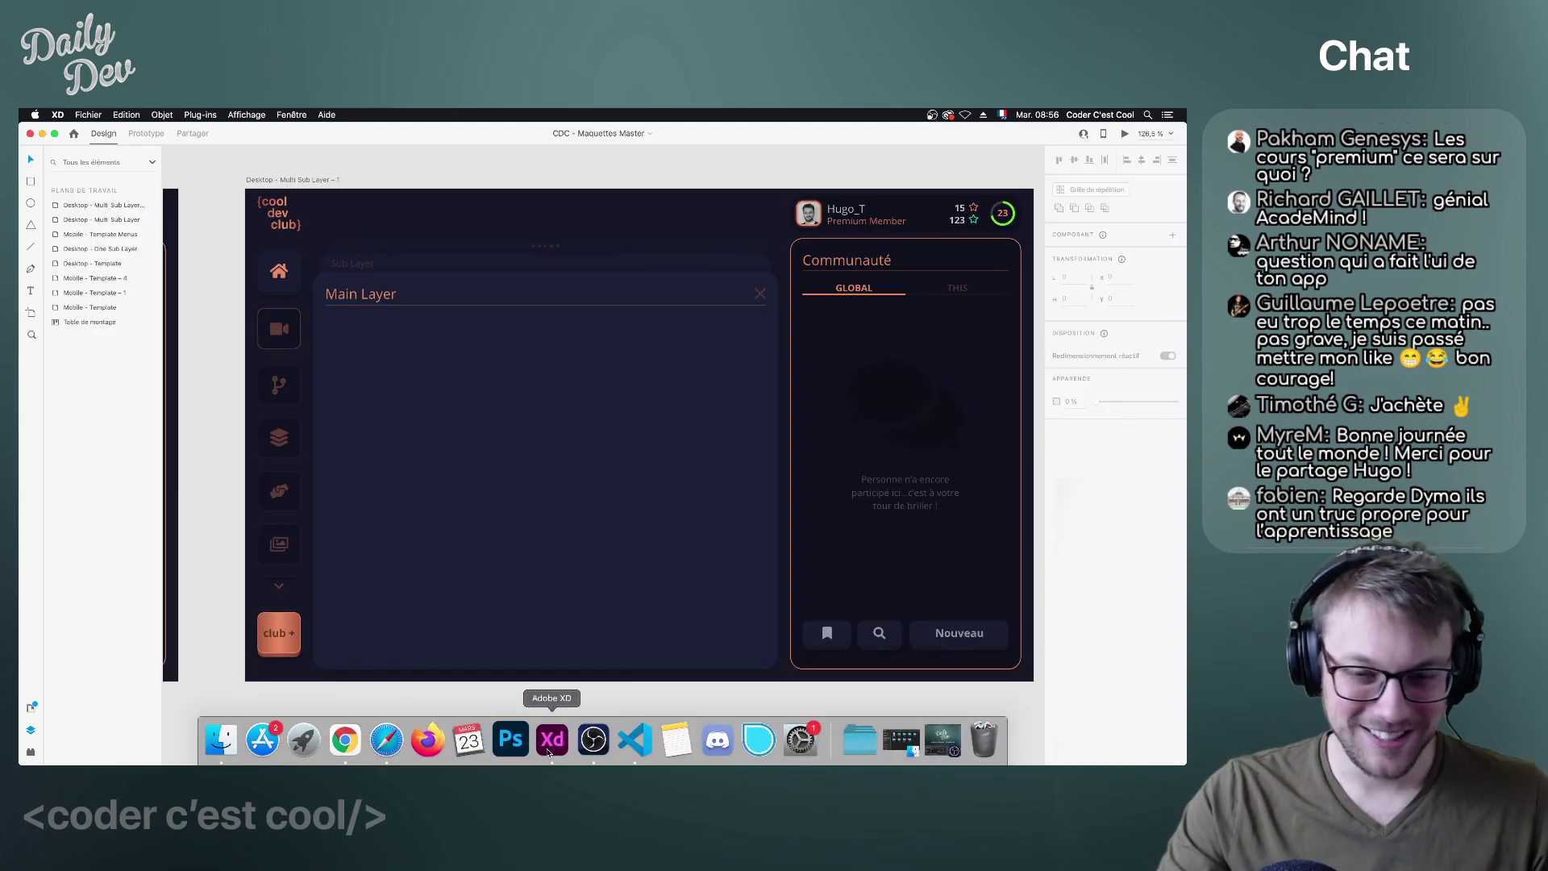
{"action": "scroll", "coordinate": [709, 218], "scroll_direction": "down", "scroll_amount": 10}
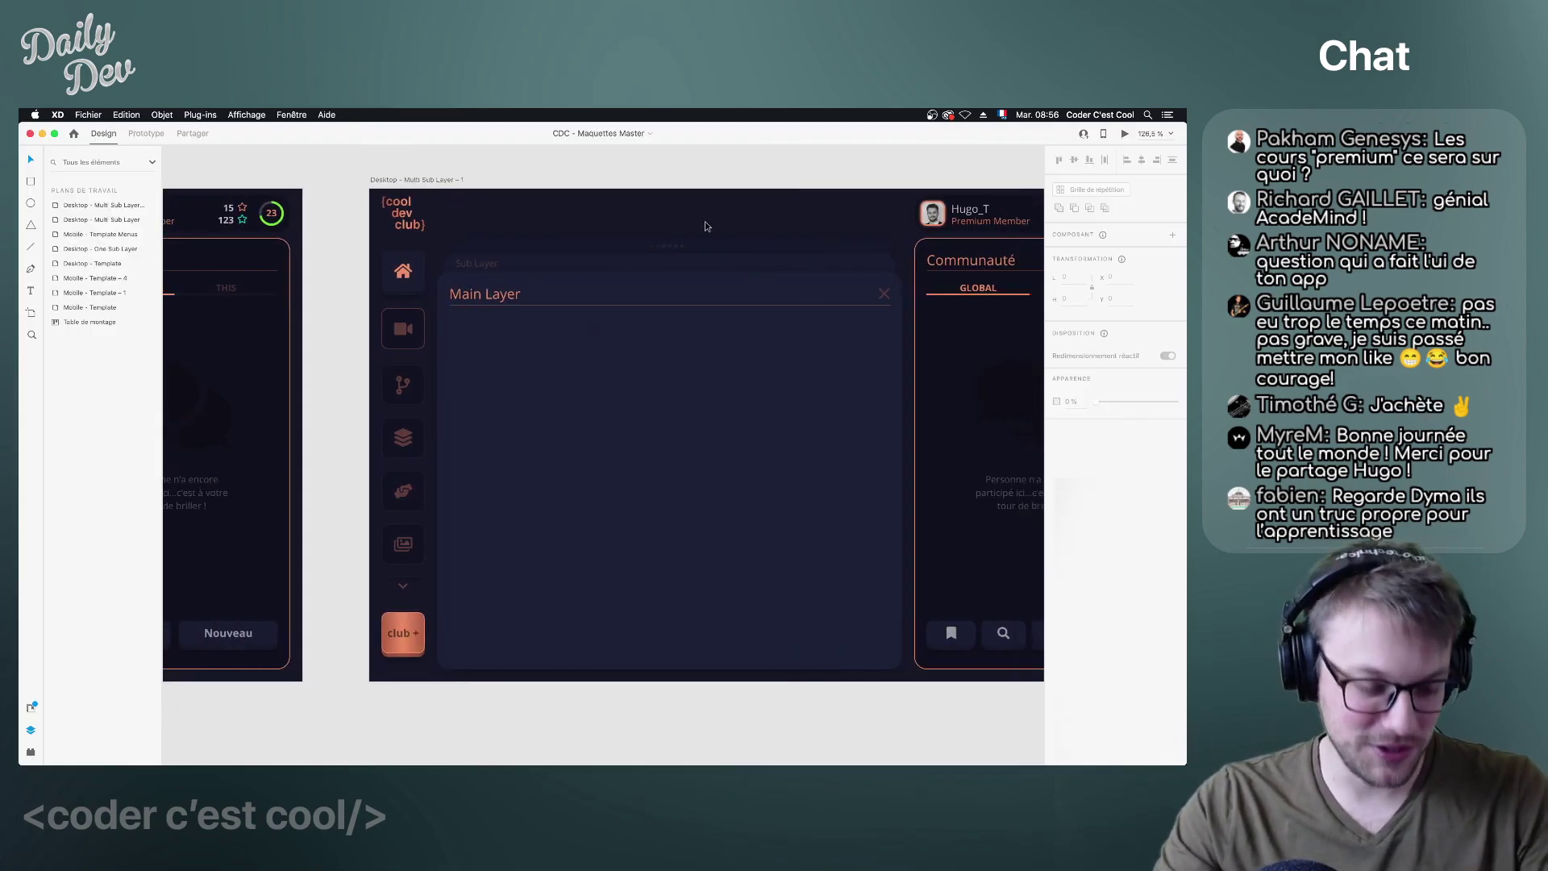
{"action": "scroll", "coordinate": [674, 290], "scroll_direction": "up", "scroll_amount": 10}
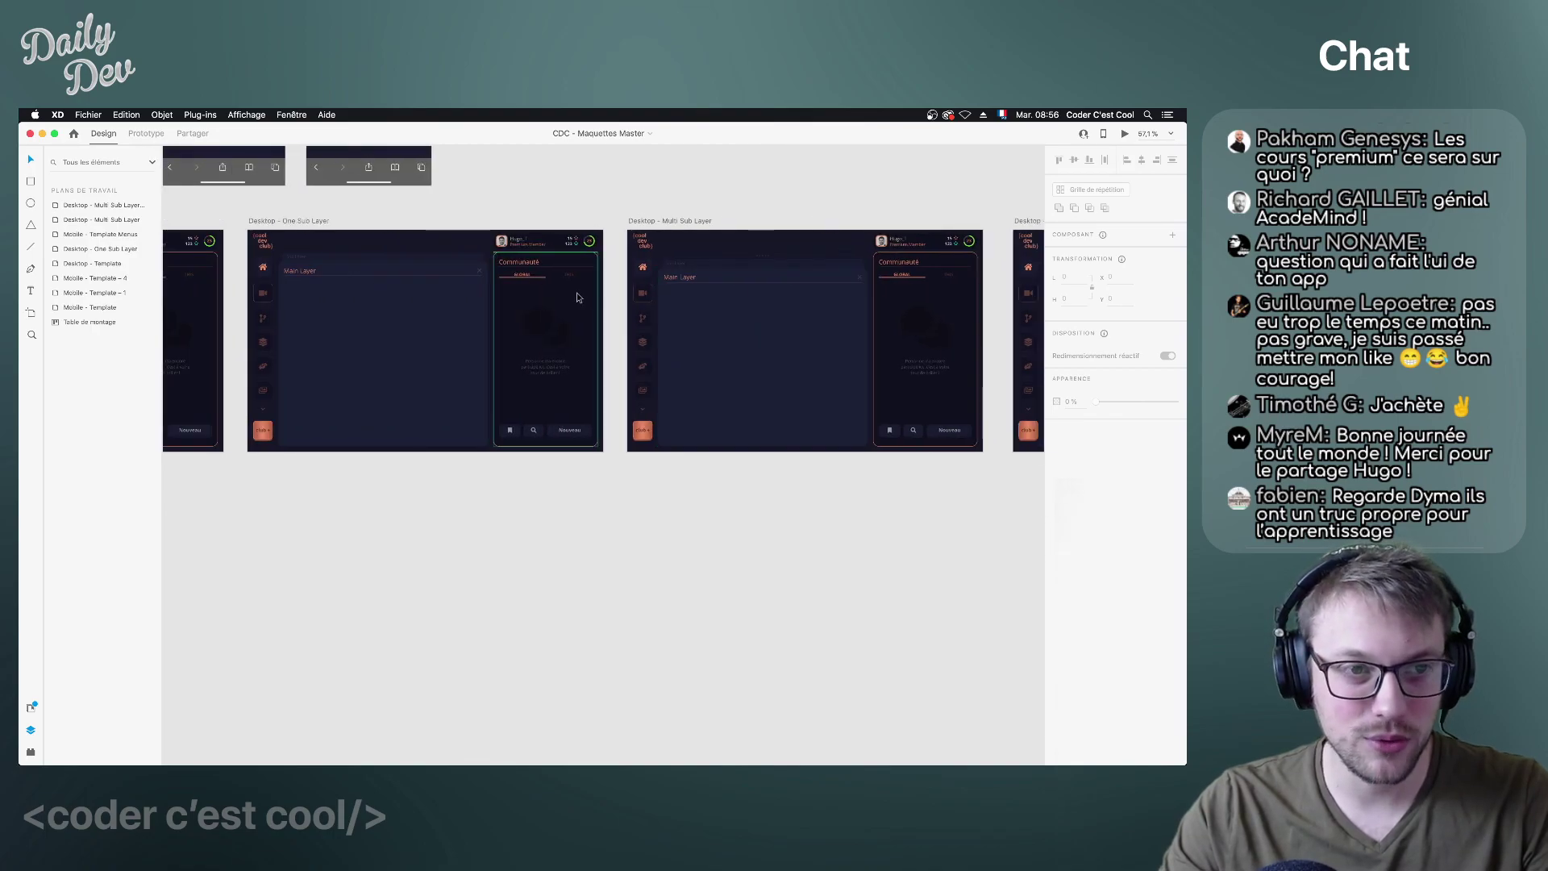
{"action": "scroll", "coordinate": [680, 312], "scroll_direction": "left", "scroll_amount": 5}
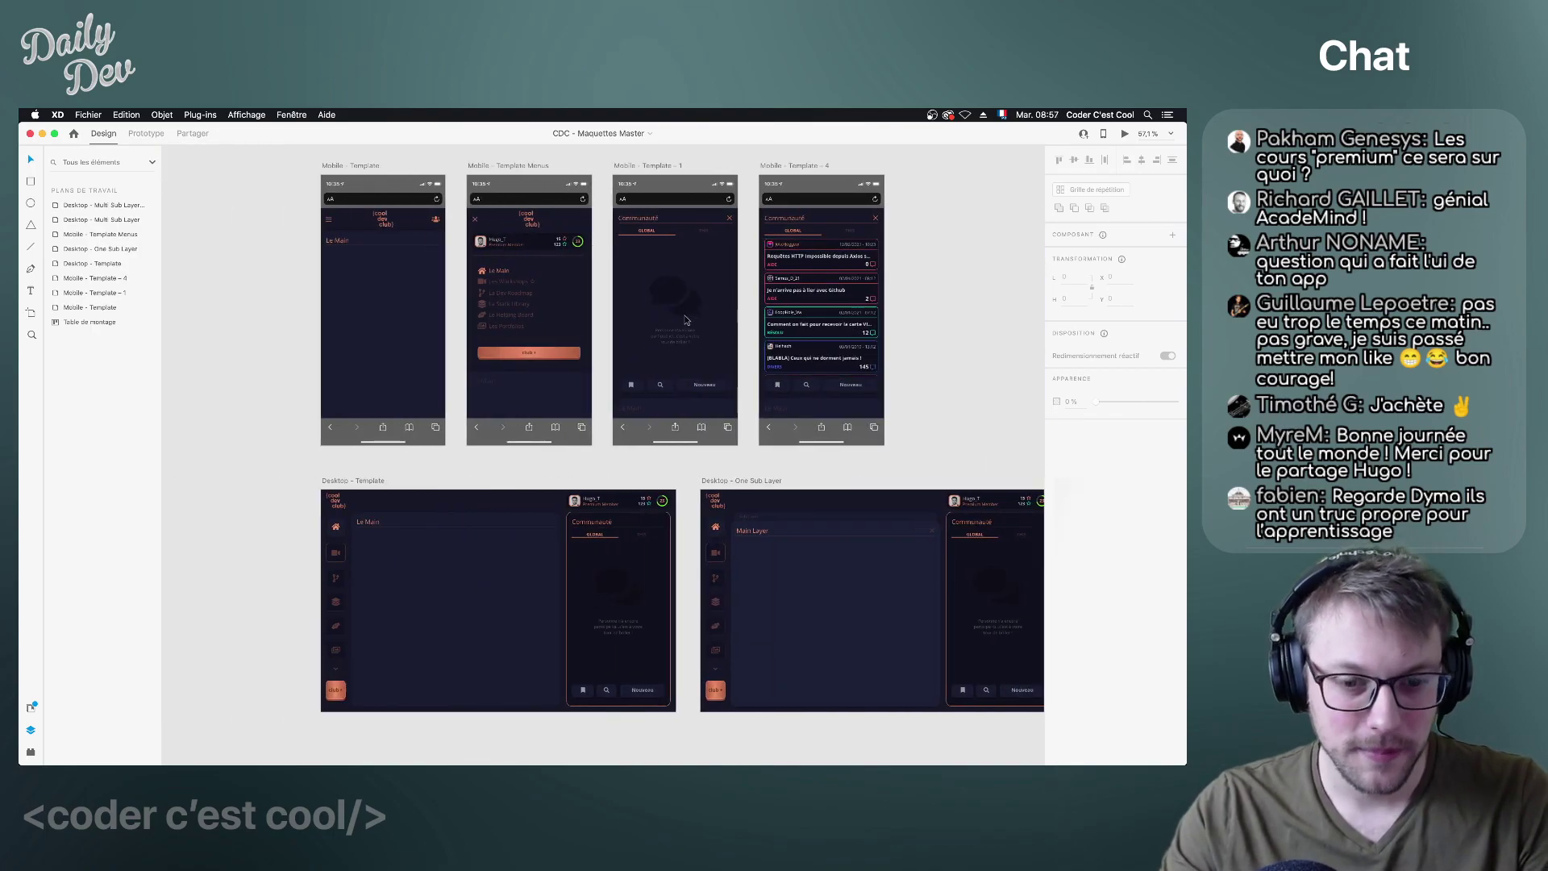
{"action": "scroll", "coordinate": [934, 326], "scroll_direction": "right", "scroll_amount": 10}
{"action": "scroll", "coordinate": [918, 351], "scroll_direction": "right", "scroll_amount": 5}
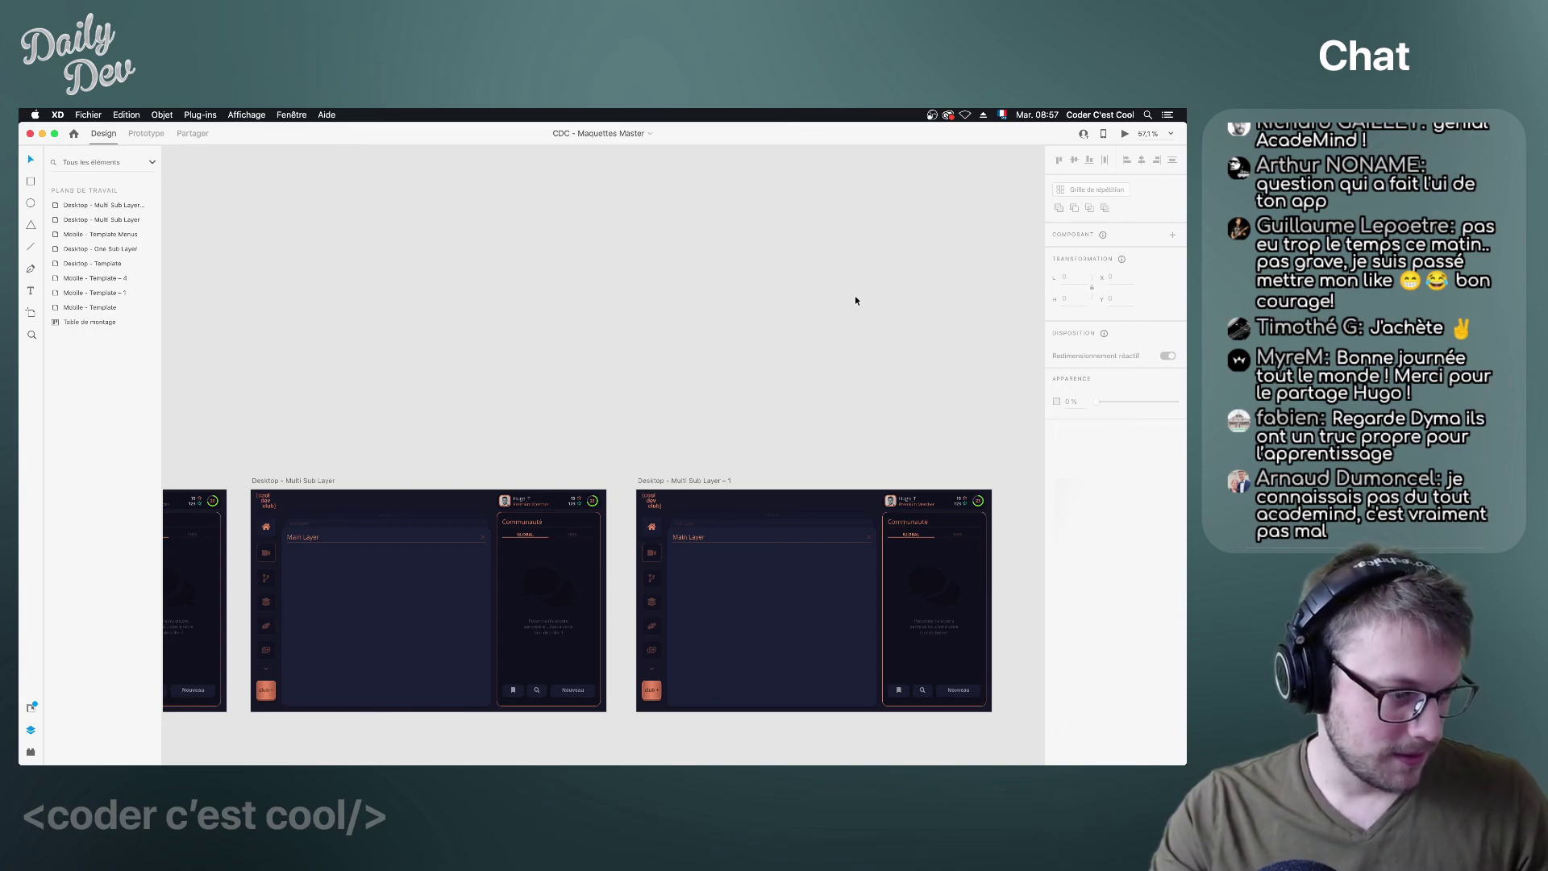
Examine the "Desktop – Multi Sub Layer – 1" artboard up close, with its main layer and community panel.
{"action": "scroll", "coordinate": [928, 315], "scroll_direction": "down", "scroll_amount": 2}
{"action": "scroll", "coordinate": [991, 346], "scroll_direction": "down", "scroll_amount": 2}
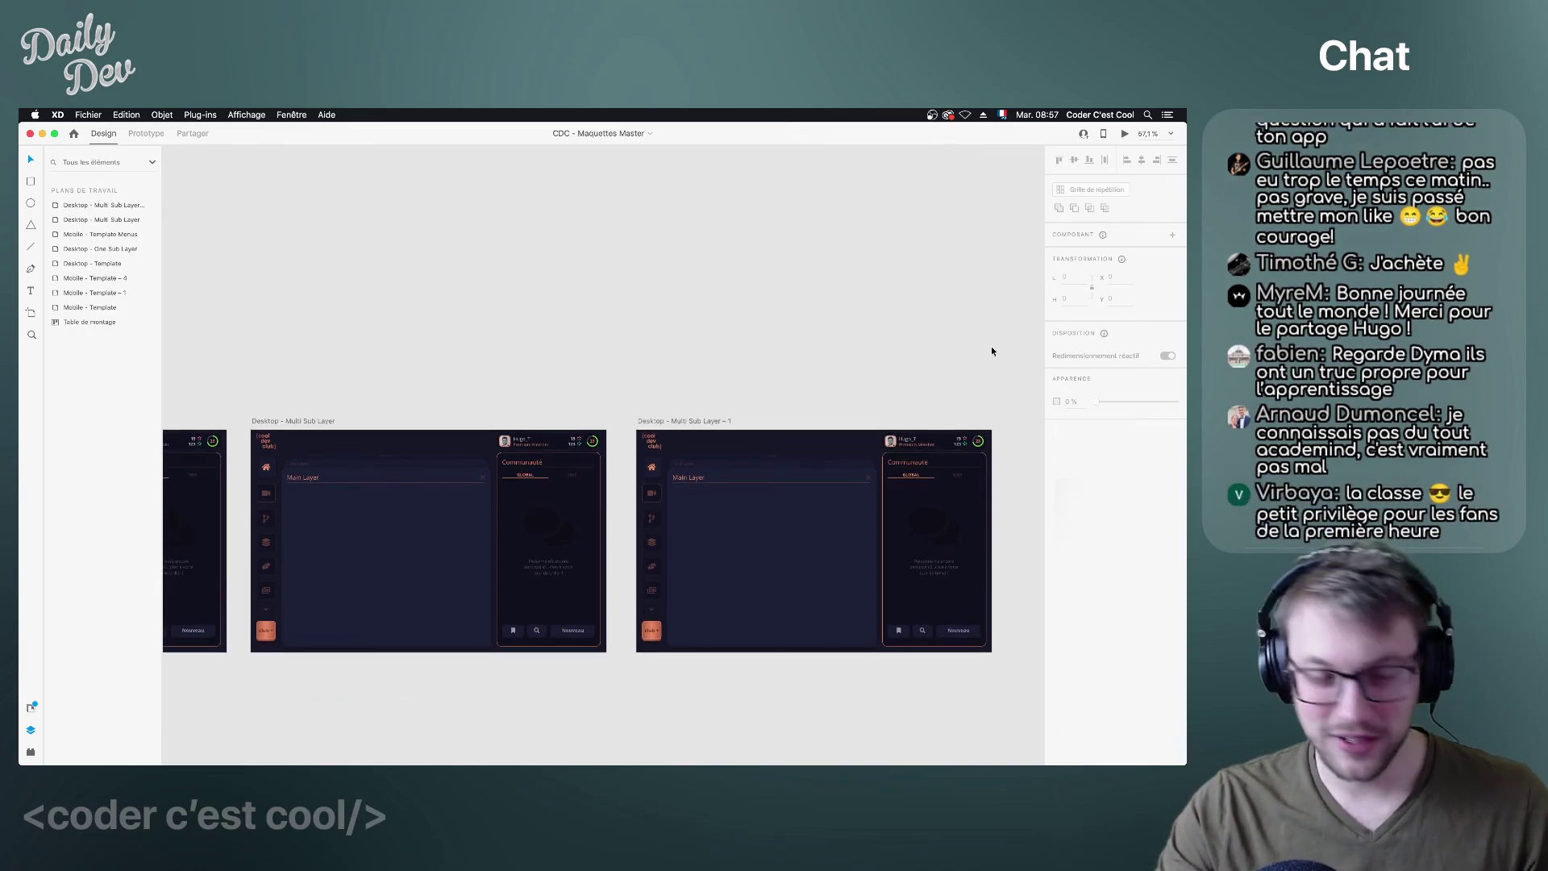
{"action": "scroll", "coordinate": [797, 287], "scroll_direction": "up", "scroll_amount": 5}
{"action": "scroll", "coordinate": [656, 347], "scroll_direction": "up", "scroll_amount": 2}
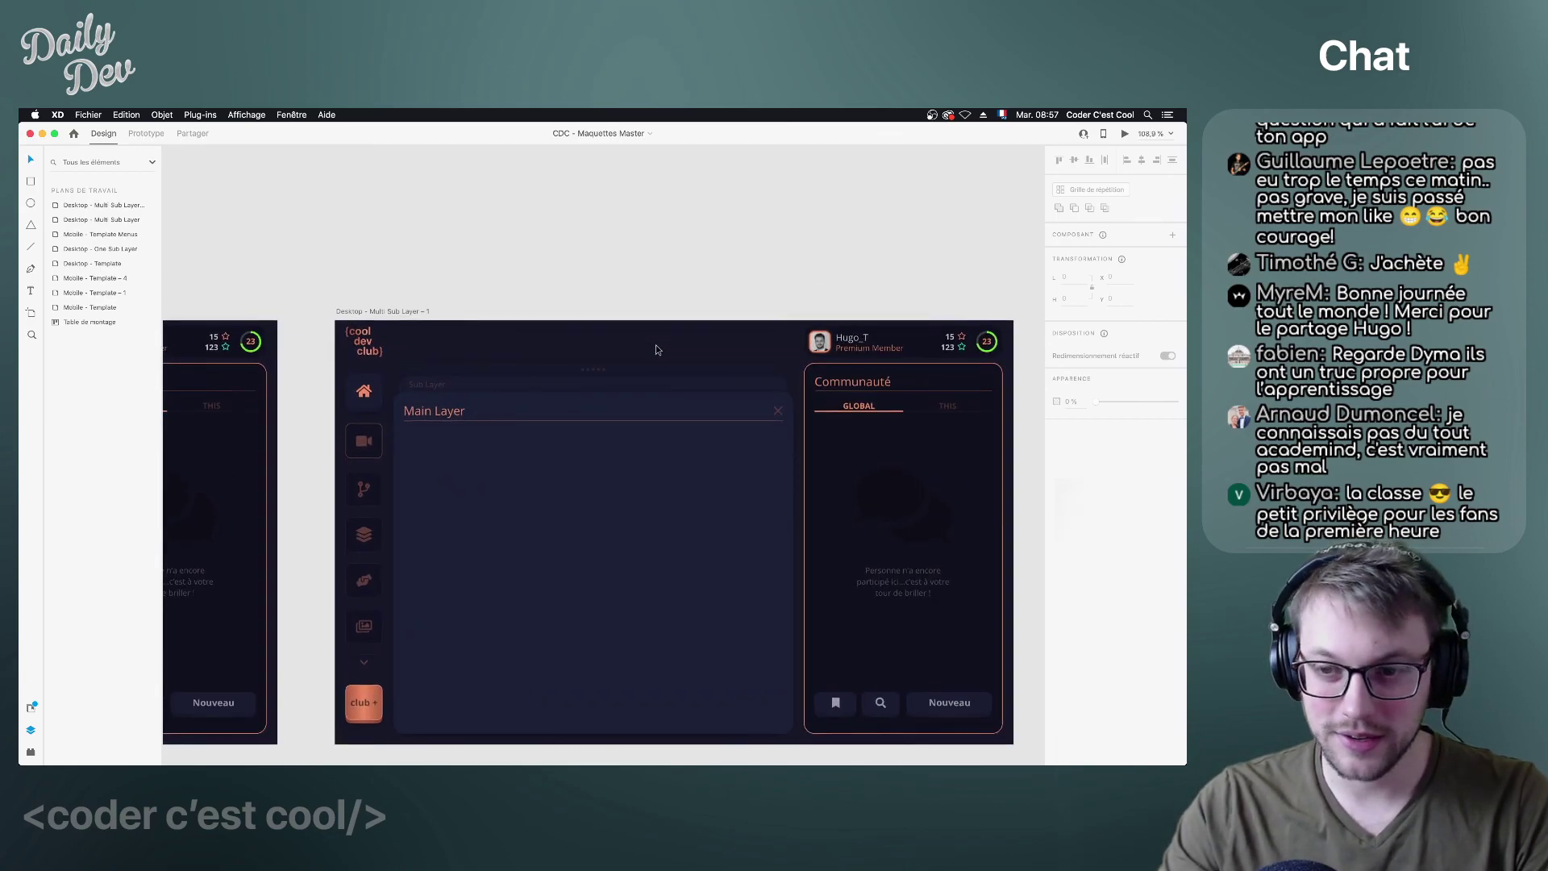
{"action": "scroll", "coordinate": [750, 291], "scroll_direction": "down", "scroll_amount": 2}
{"action": "scroll", "coordinate": [854, 226], "scroll_direction": "right", "scroll_amount": 1}
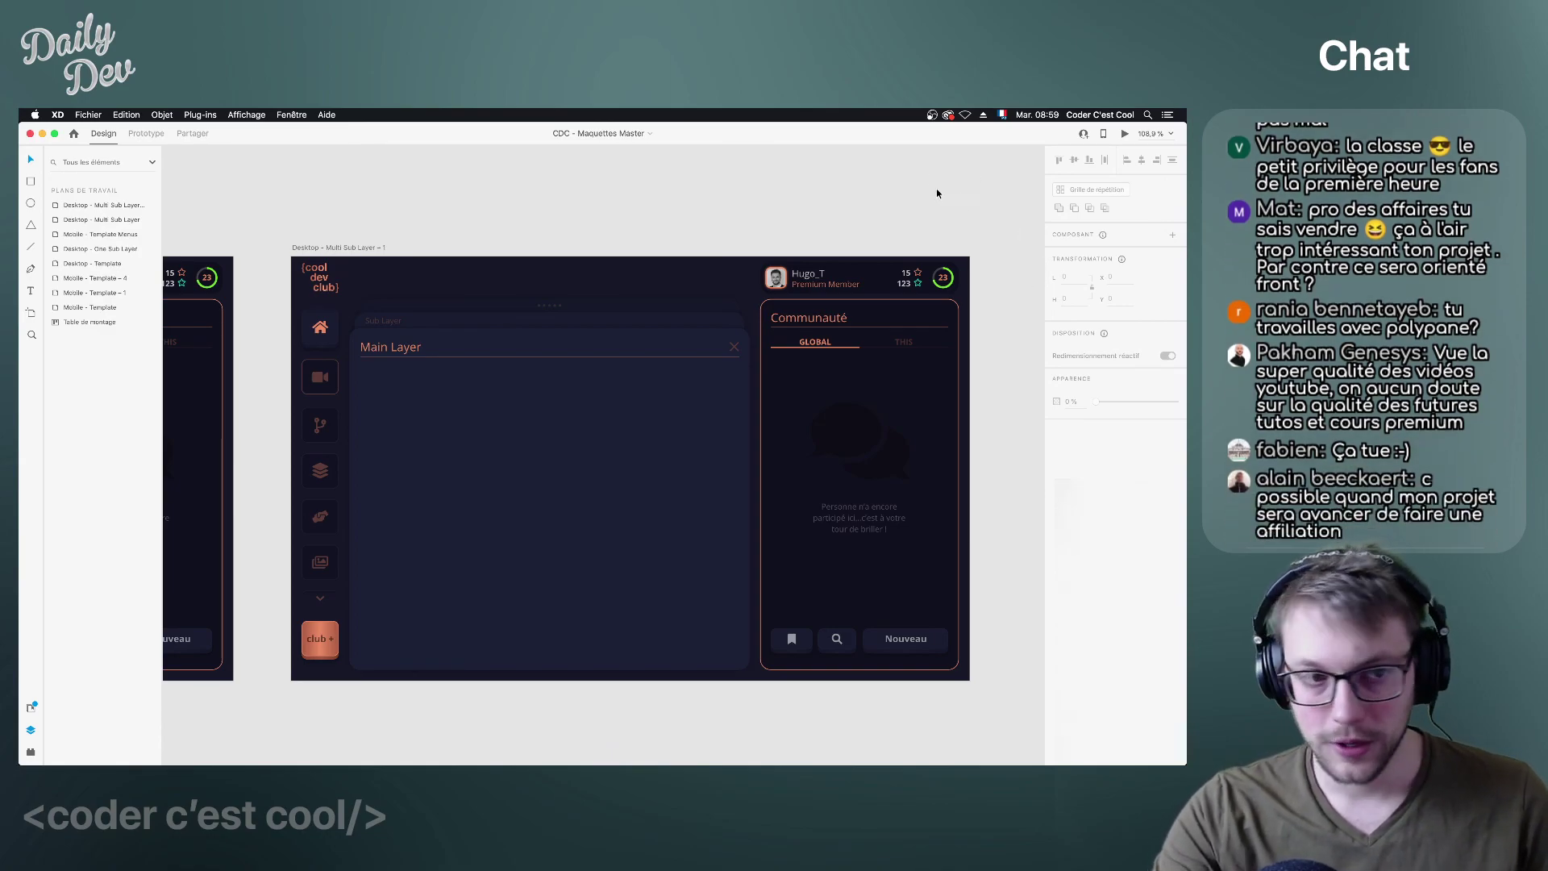
{"action": "scroll", "coordinate": [931, 198], "scroll_direction": "left", "scroll_amount": 1}
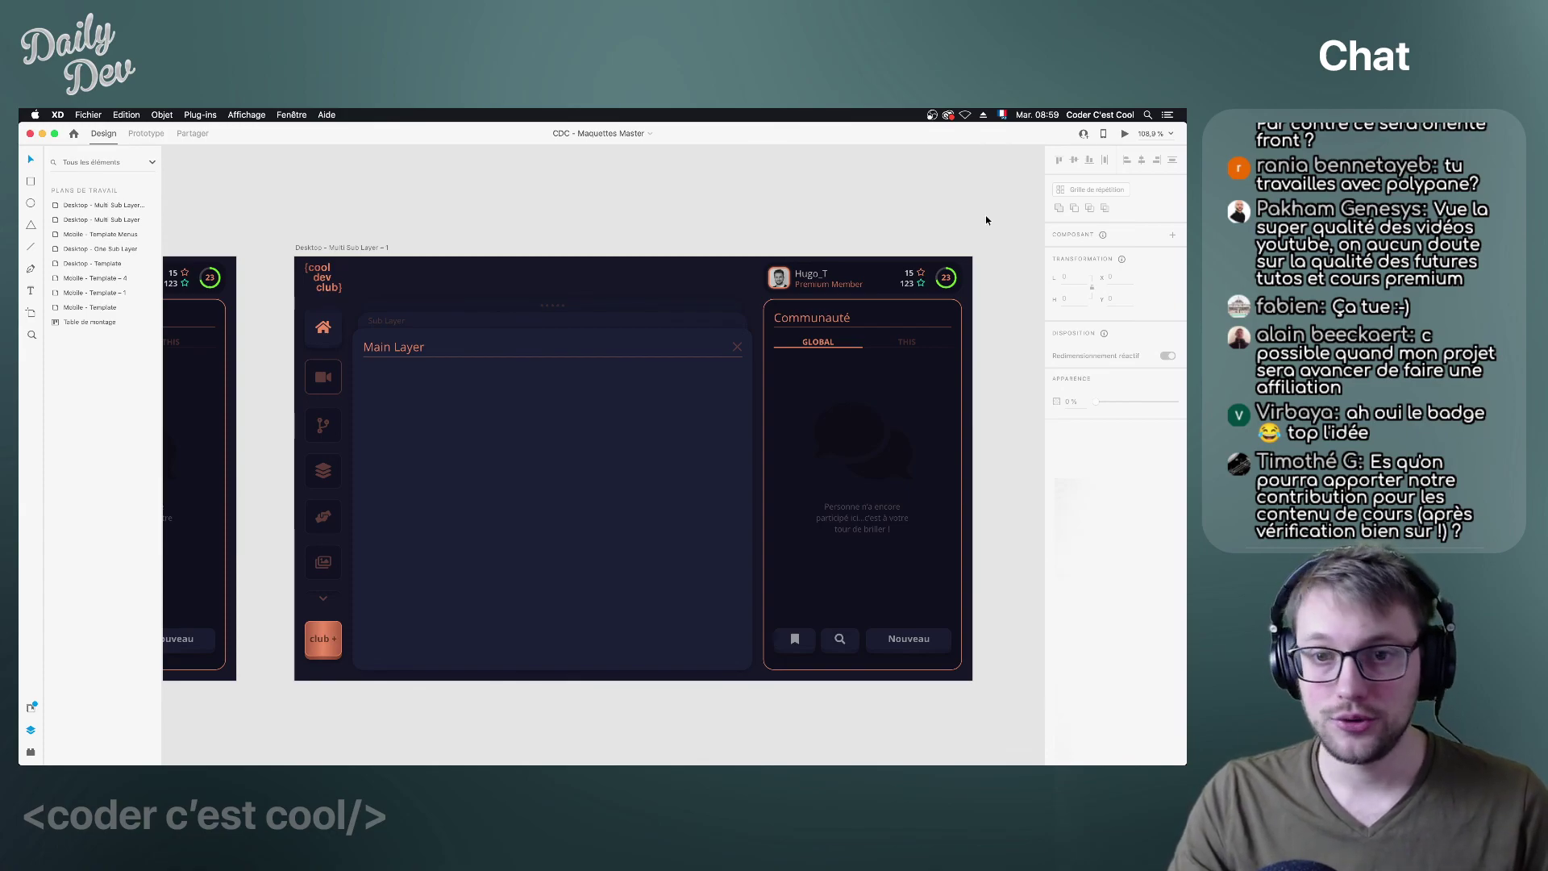
{"action": "scroll", "coordinate": [987, 213], "scroll_direction": "down", "scroll_amount": 1}
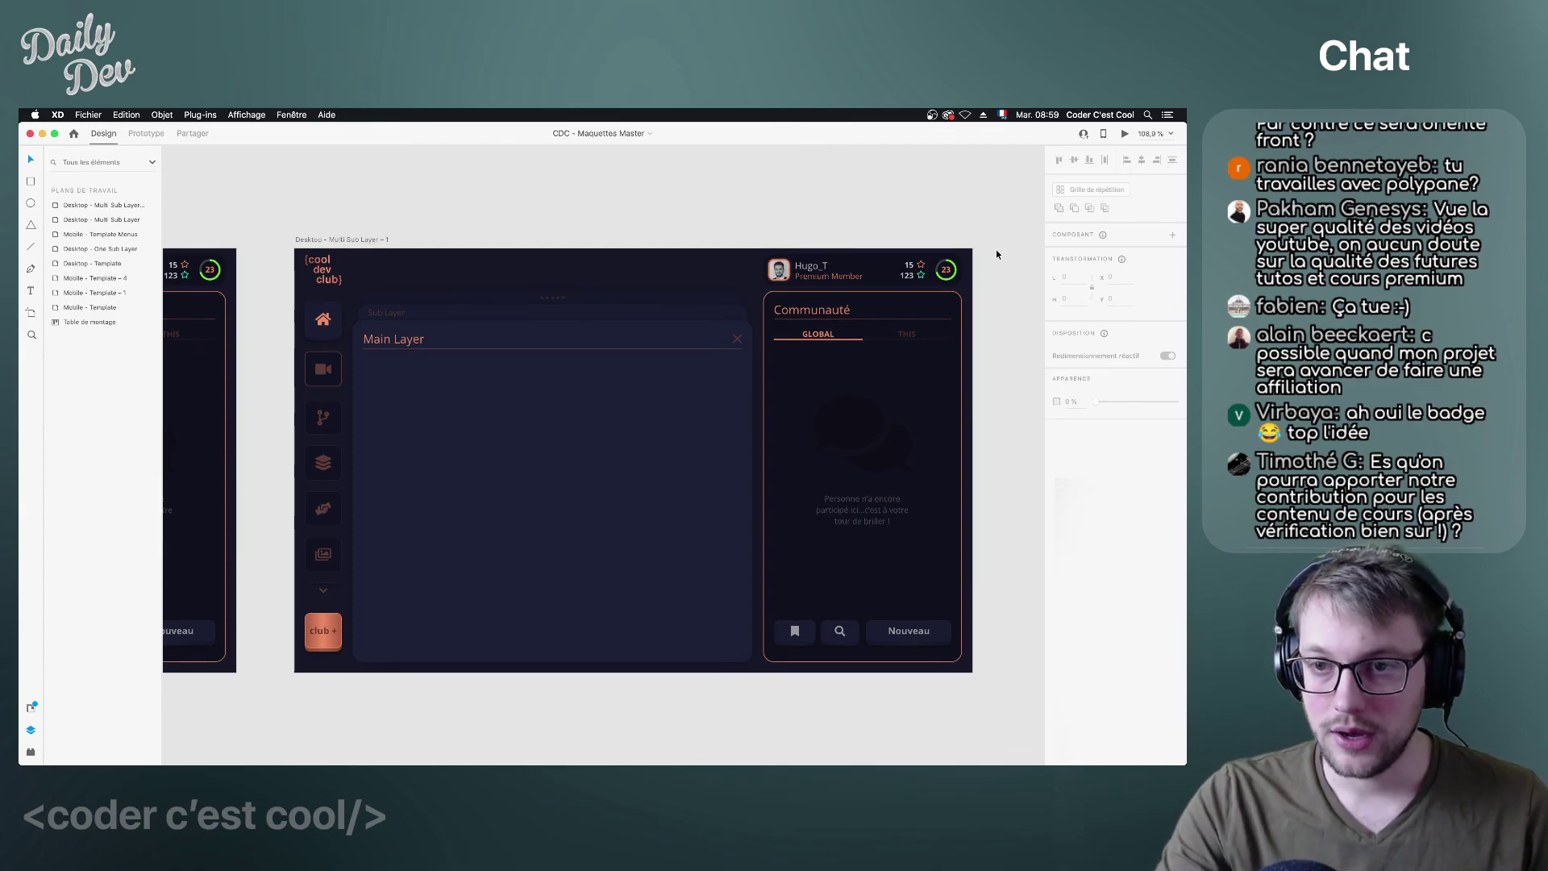
{"action": "scroll", "coordinate": [997, 254], "scroll_direction": "down", "scroll_amount": 1}
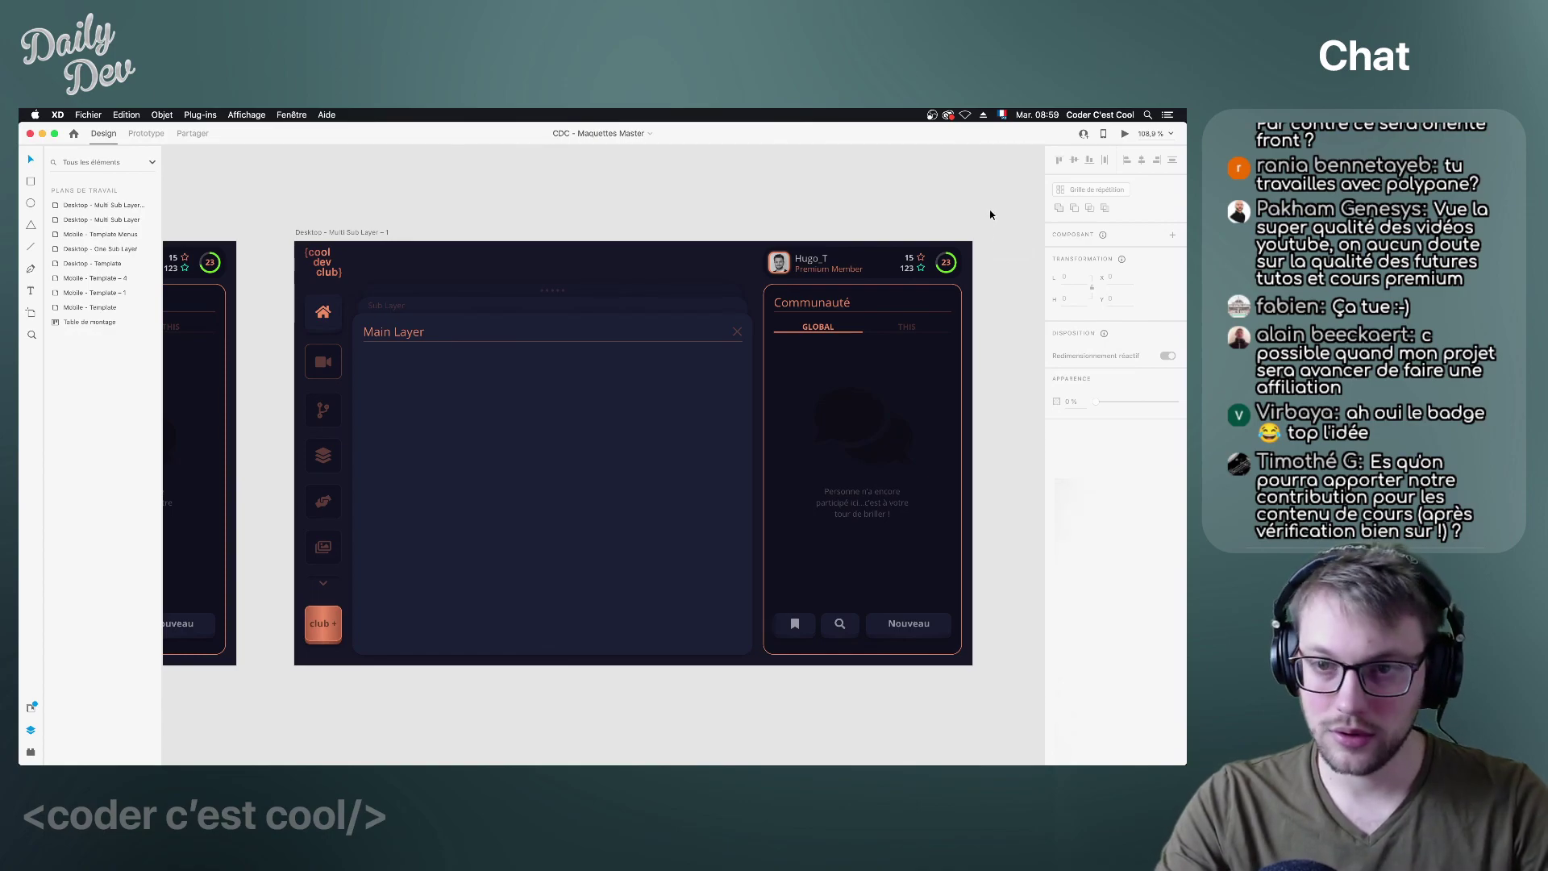
{"action": "scroll", "coordinate": [988, 211], "scroll_direction": "up", "scroll_amount": 2}
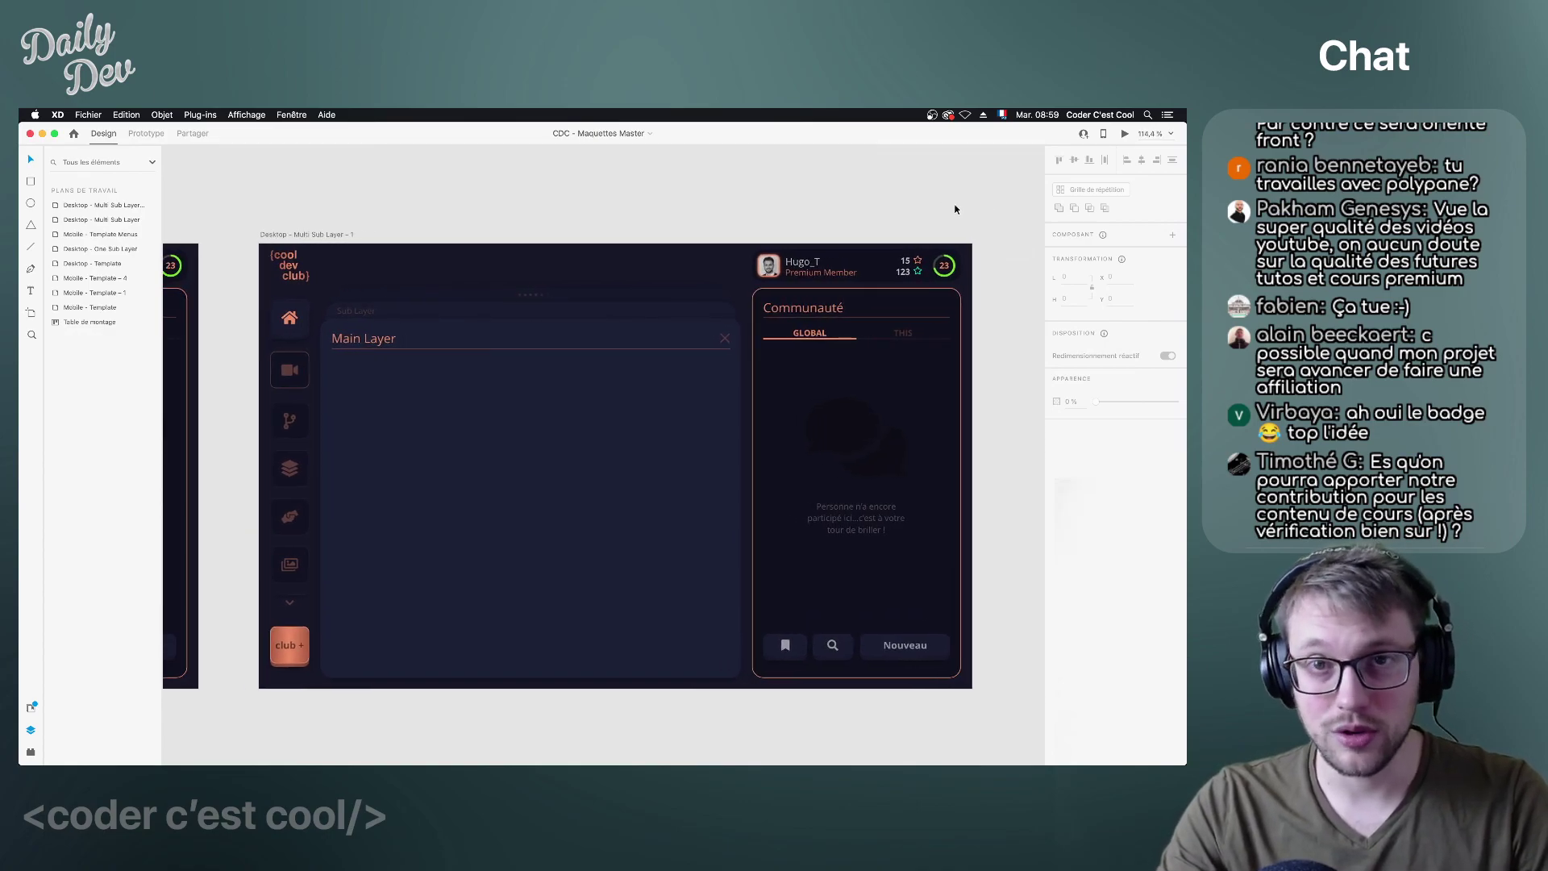
{"action": "scroll", "coordinate": [1010, 236], "scroll_direction": "up", "scroll_amount": 1}
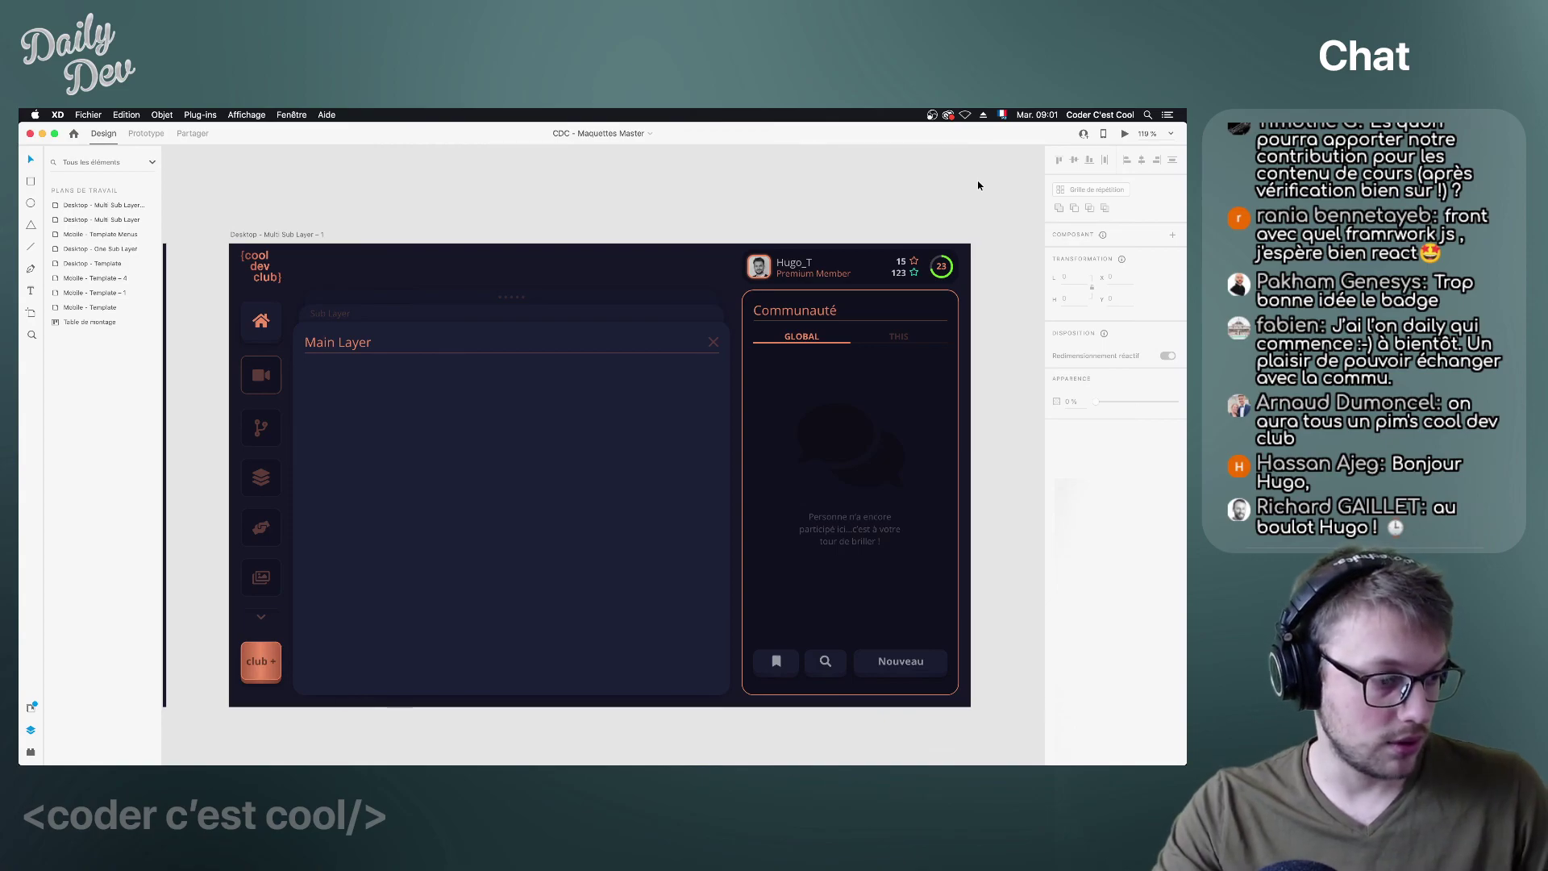
{"action": "scroll", "coordinate": [976, 194], "scroll_direction": "left", "scroll_amount": 3}
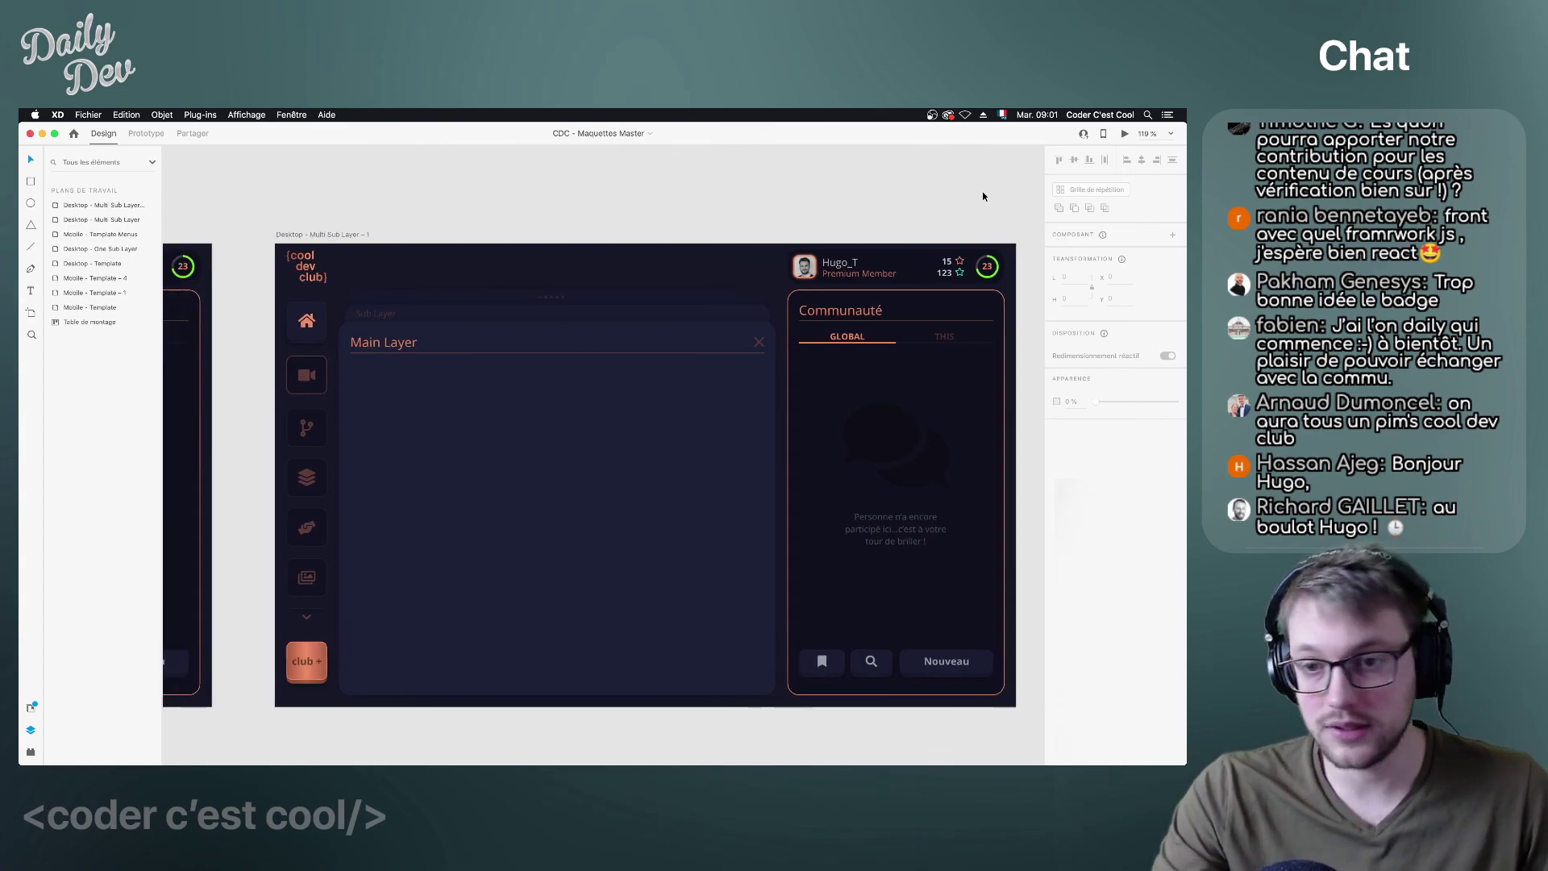
{"action": "scroll", "coordinate": [975, 196], "scroll_direction": "right", "scroll_amount": 2}
{"action": "scroll", "coordinate": [989, 189], "scroll_direction": "down", "scroll_amount": 1}
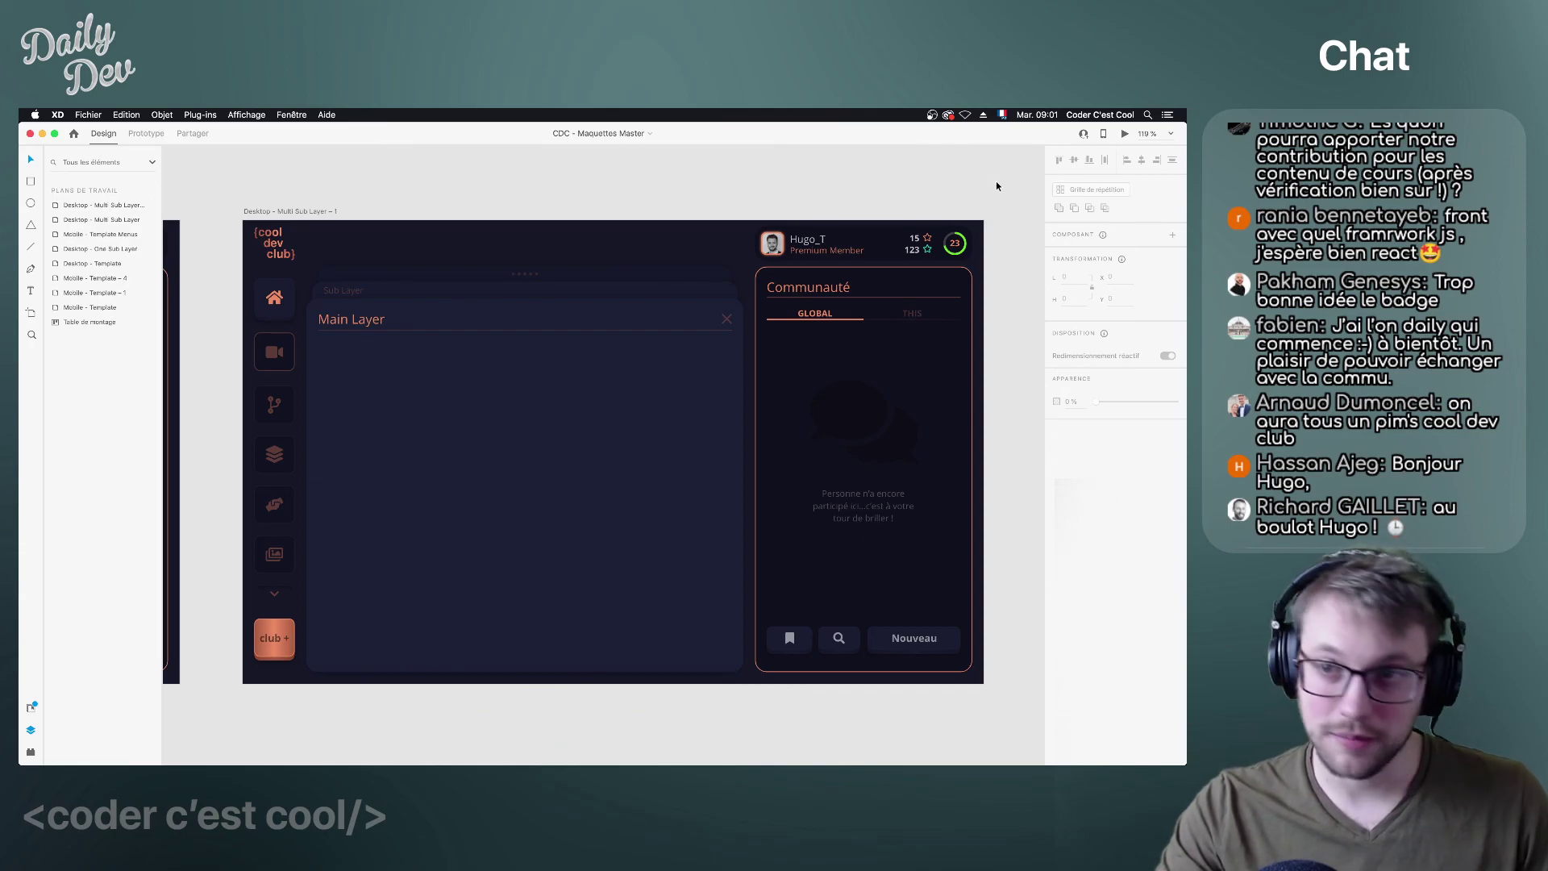
{"action": "scroll", "coordinate": [958, 184], "scroll_direction": "left", "scroll_amount": 1}
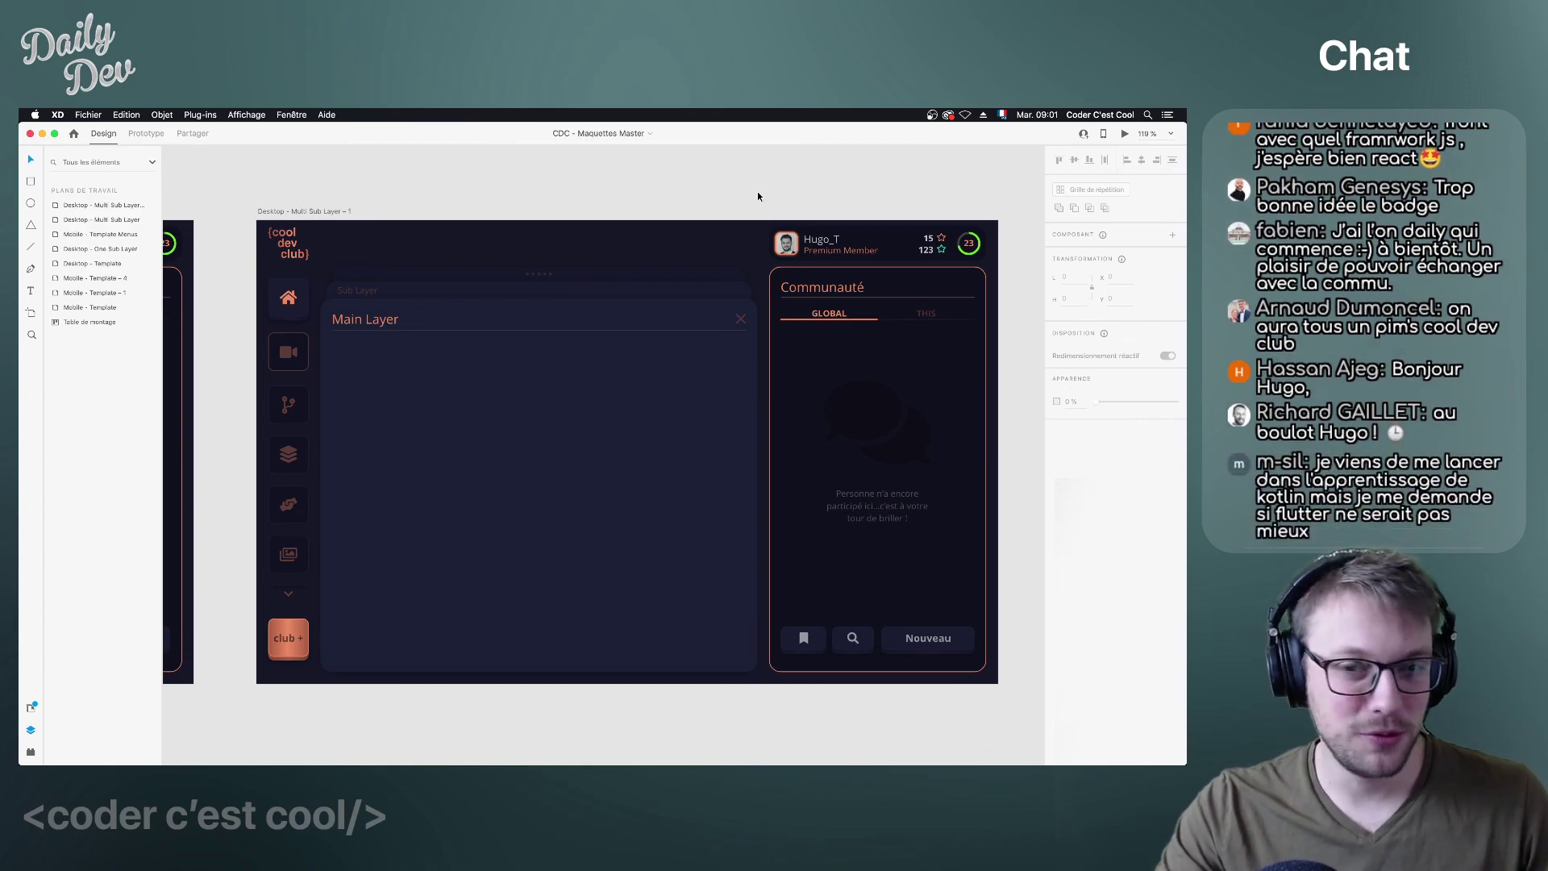
{"action": "left_click", "coordinate": [336, 208]}
{"action": "left_click", "coordinate": [689, 178]}
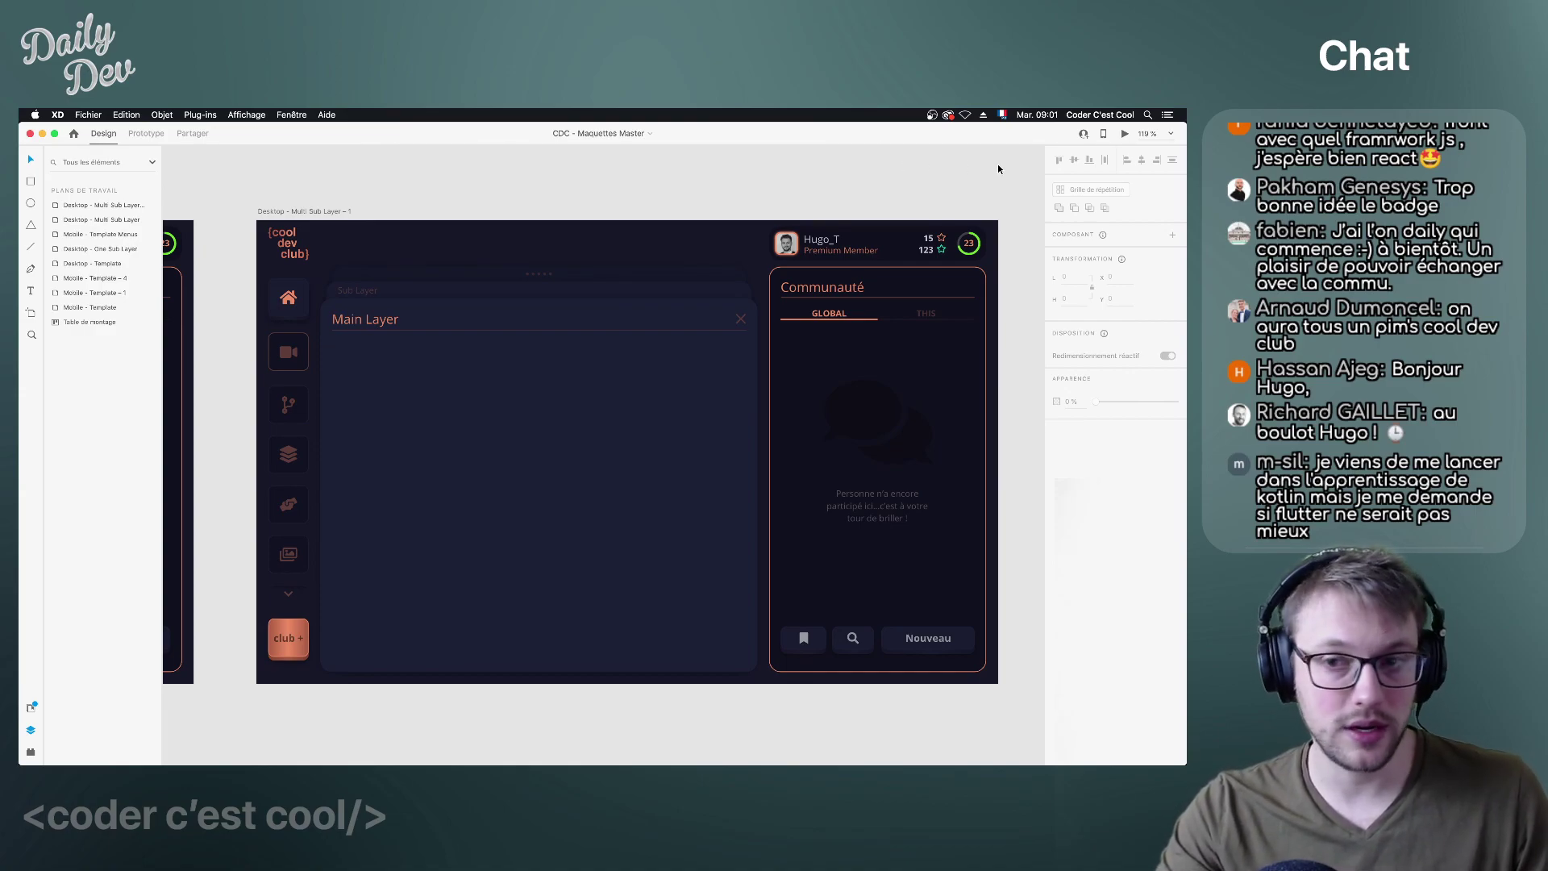
{"action": "scroll", "coordinate": [1000, 168], "scroll_direction": "down", "scroll_amount": 1}
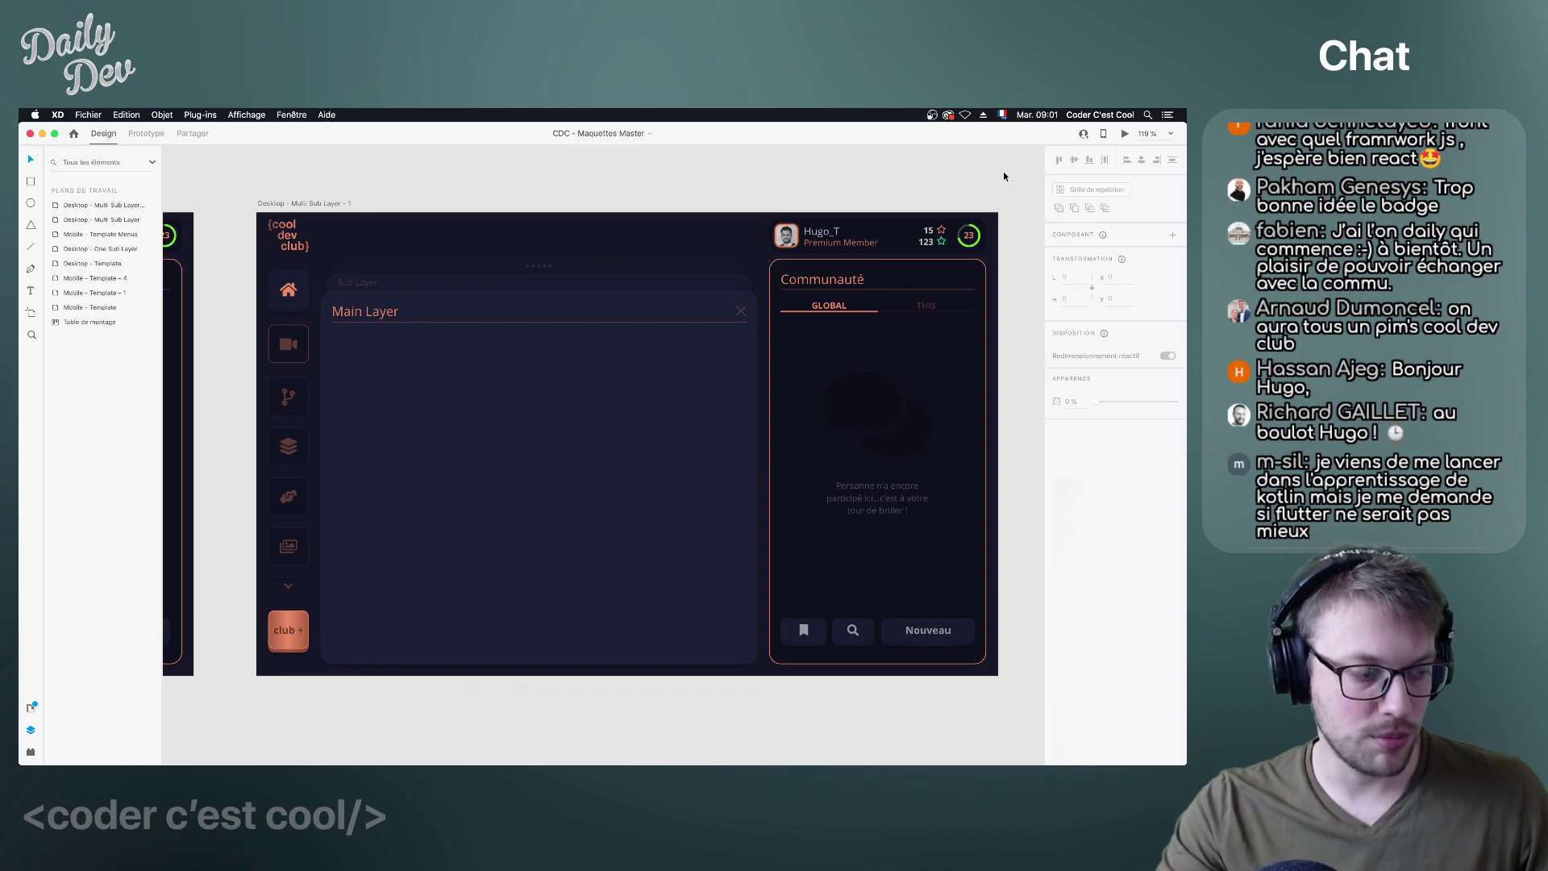
{"action": "scroll", "coordinate": [1010, 169], "scroll_direction": "down", "scroll_amount": 1}
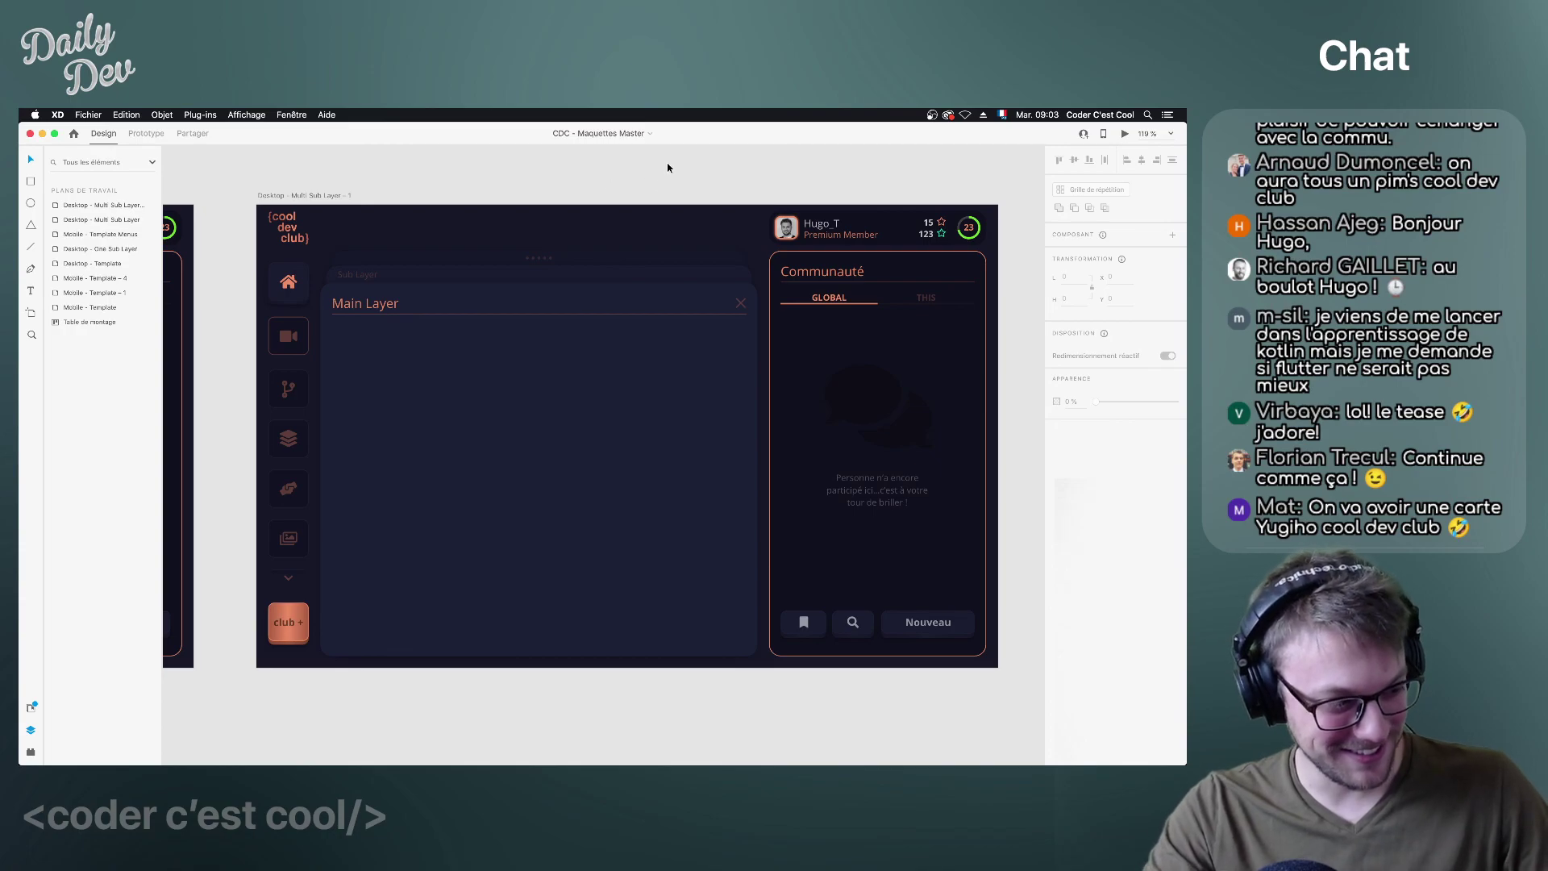
{"action": "mouse_move", "coordinate": [675, 738]}
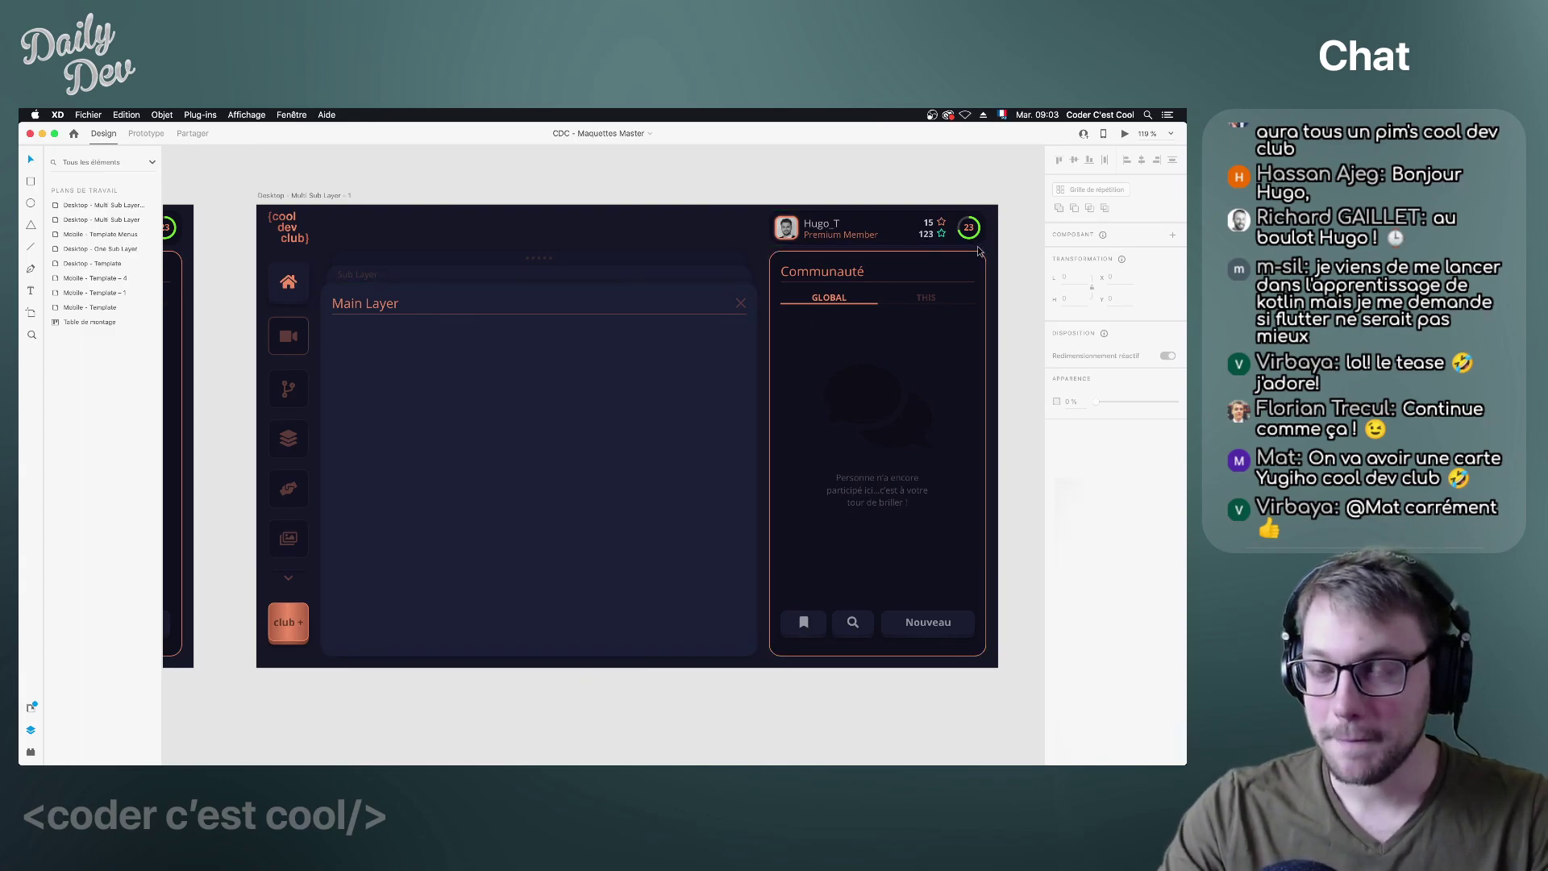
{"action": "scroll", "coordinate": [1013, 193], "scroll_direction": "down", "scroll_amount": 1}
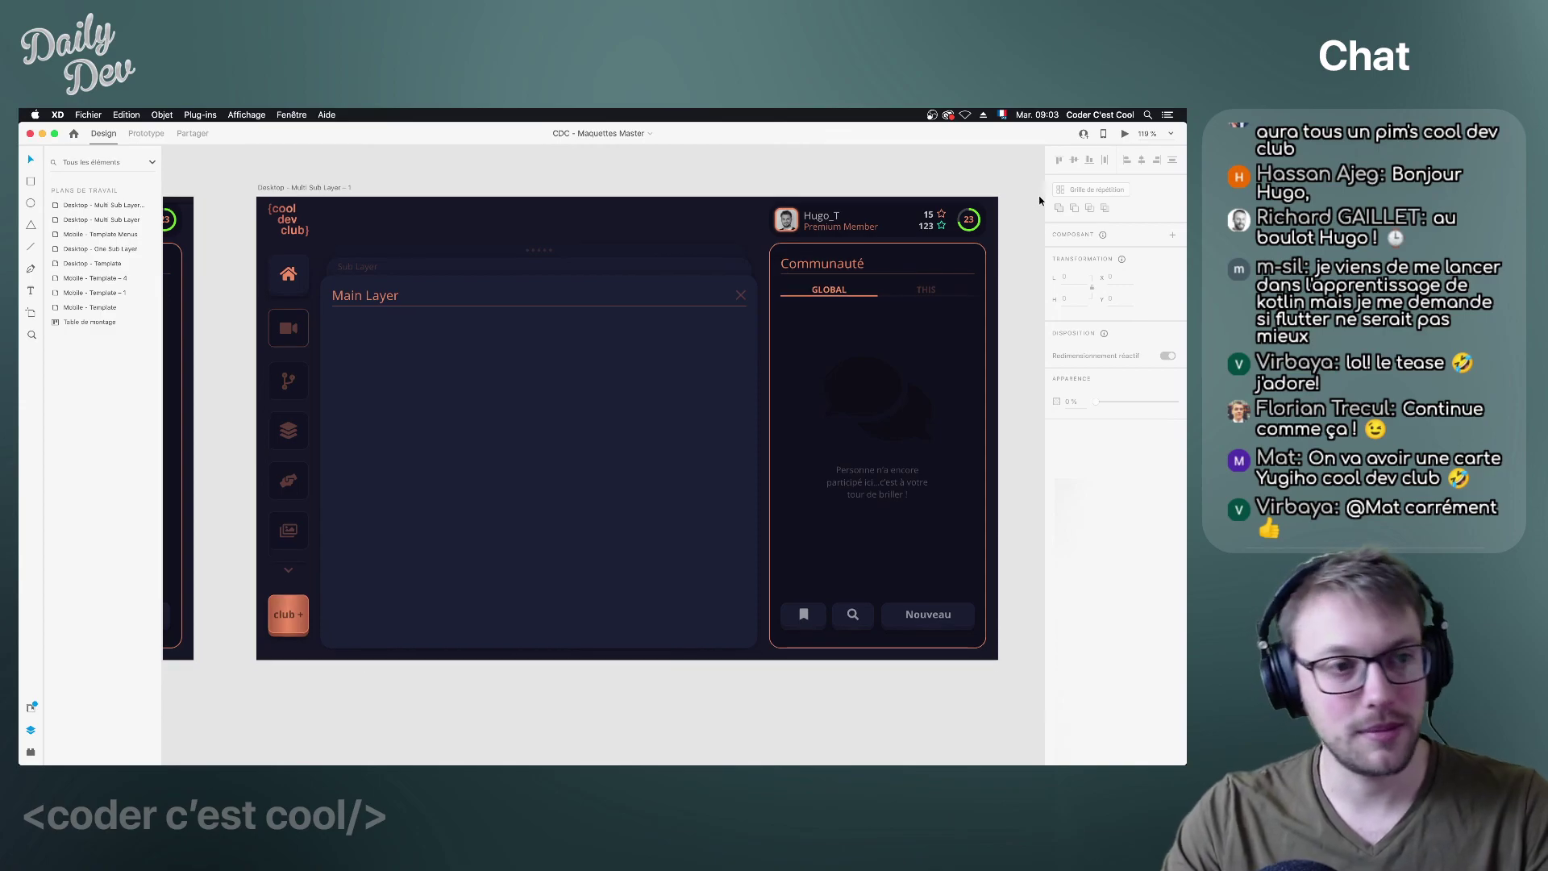